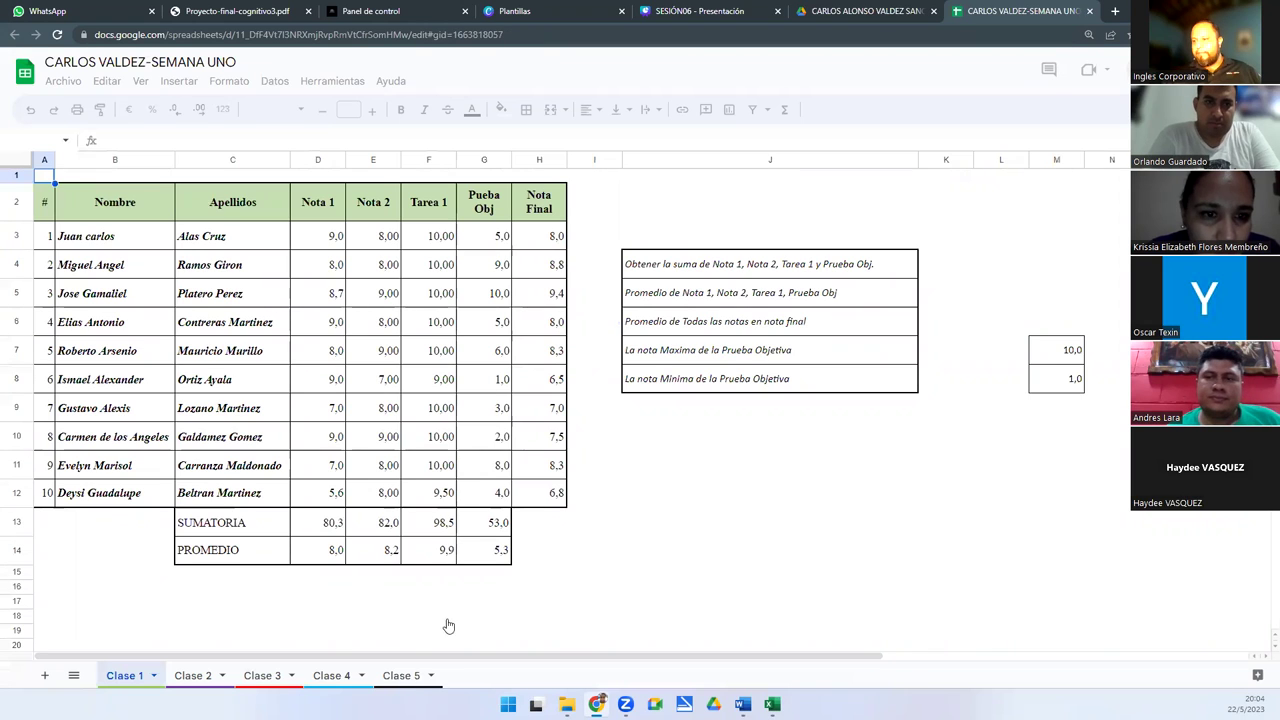
Step: Check the Tarea 1 average on Clase 1, look over the Clase 5 and Clase 4 sheets, and close the workbook
{"action": "left_click", "coordinate": [443, 558]}
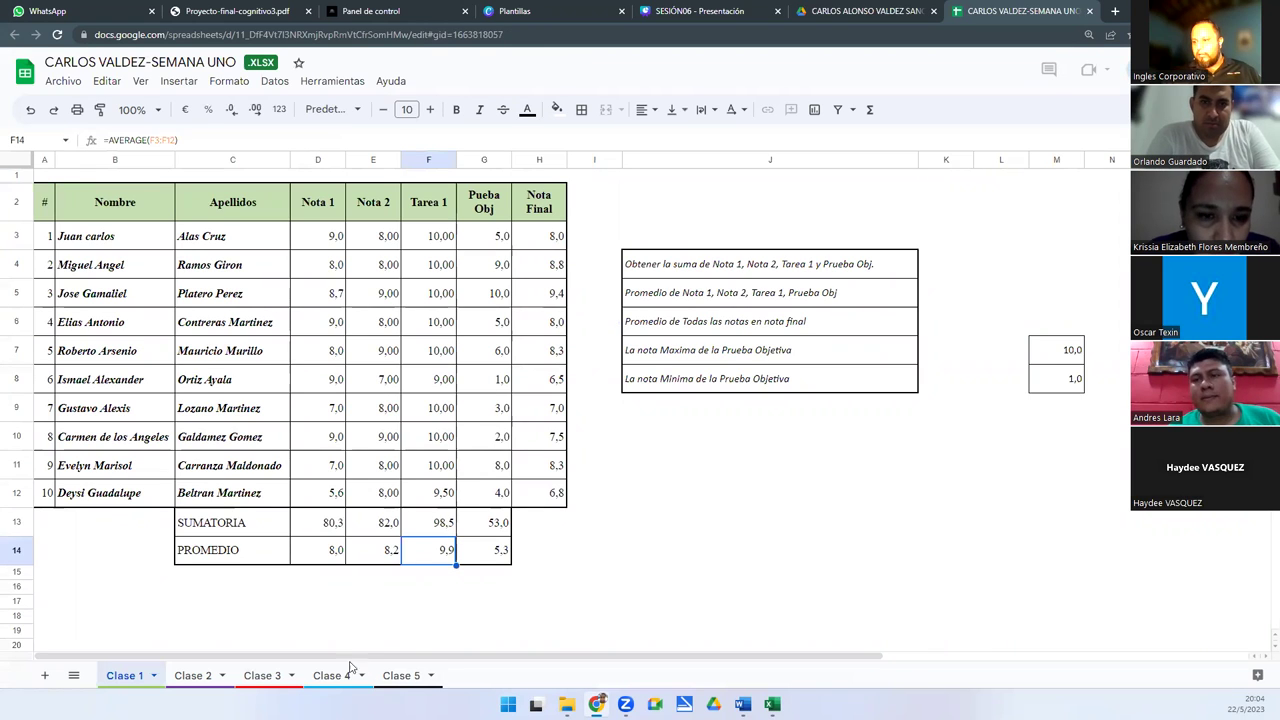
{"action": "left_click", "coordinate": [385, 678]}
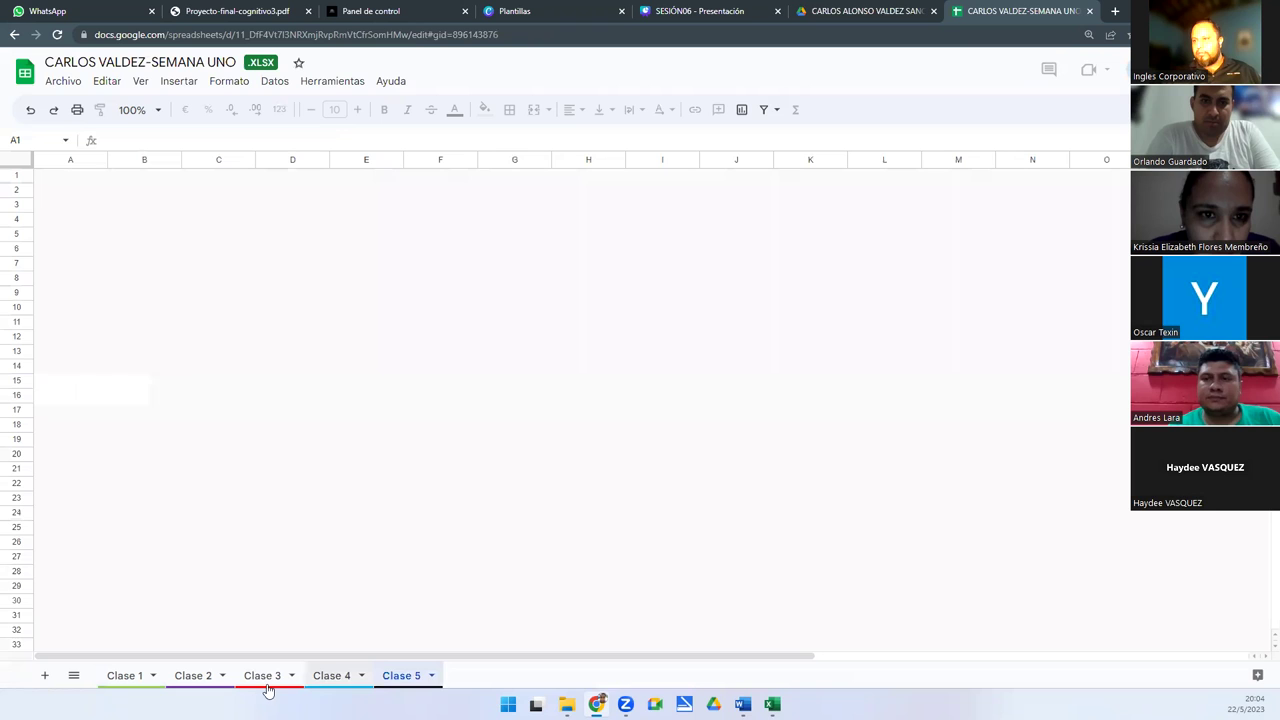
{"action": "left_click", "coordinate": [262, 686]}
{"action": "key", "text": "ctrl+shift+Page_Down"}
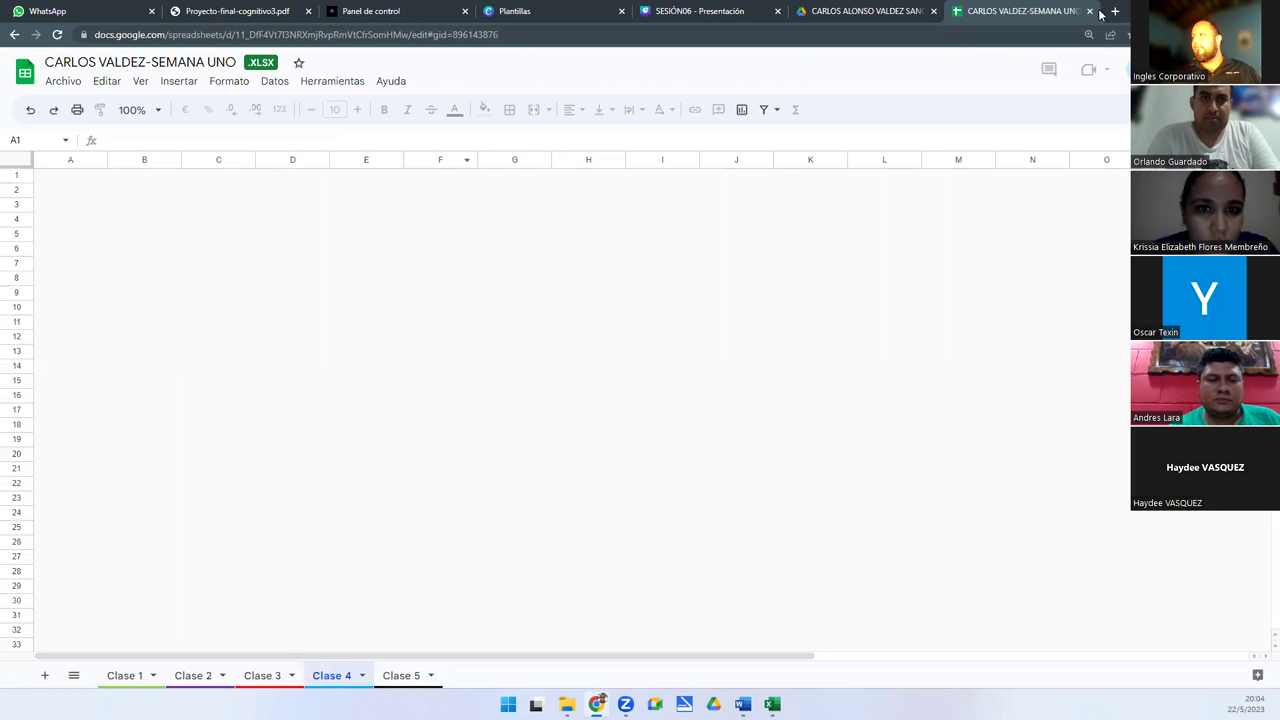
{"action": "key", "text": "ctrl+w"}
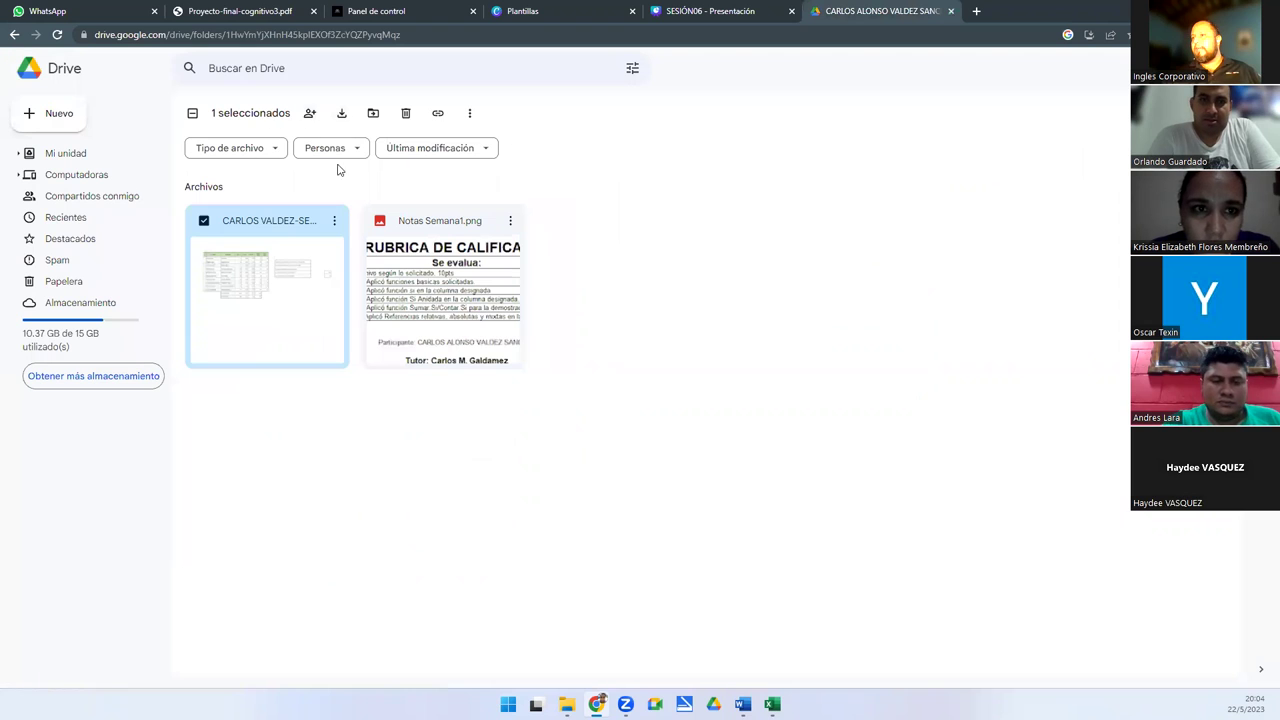
Step: Go back to the GP-4i-Excel folder and open the activity workbook from the last student's folder
{"action": "left_click", "coordinate": [408, 178]}
{"action": "left_click", "coordinate": [346, 119]}
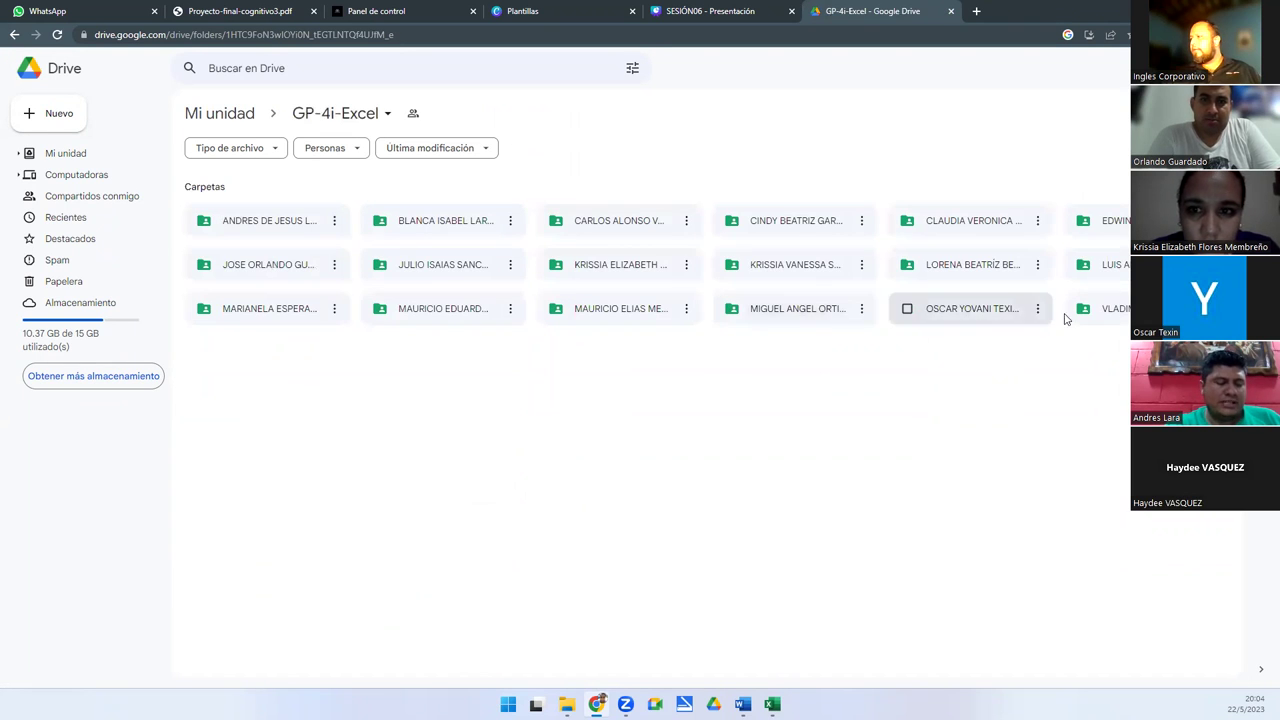
{"action": "double_click", "coordinate": [1121, 318]}
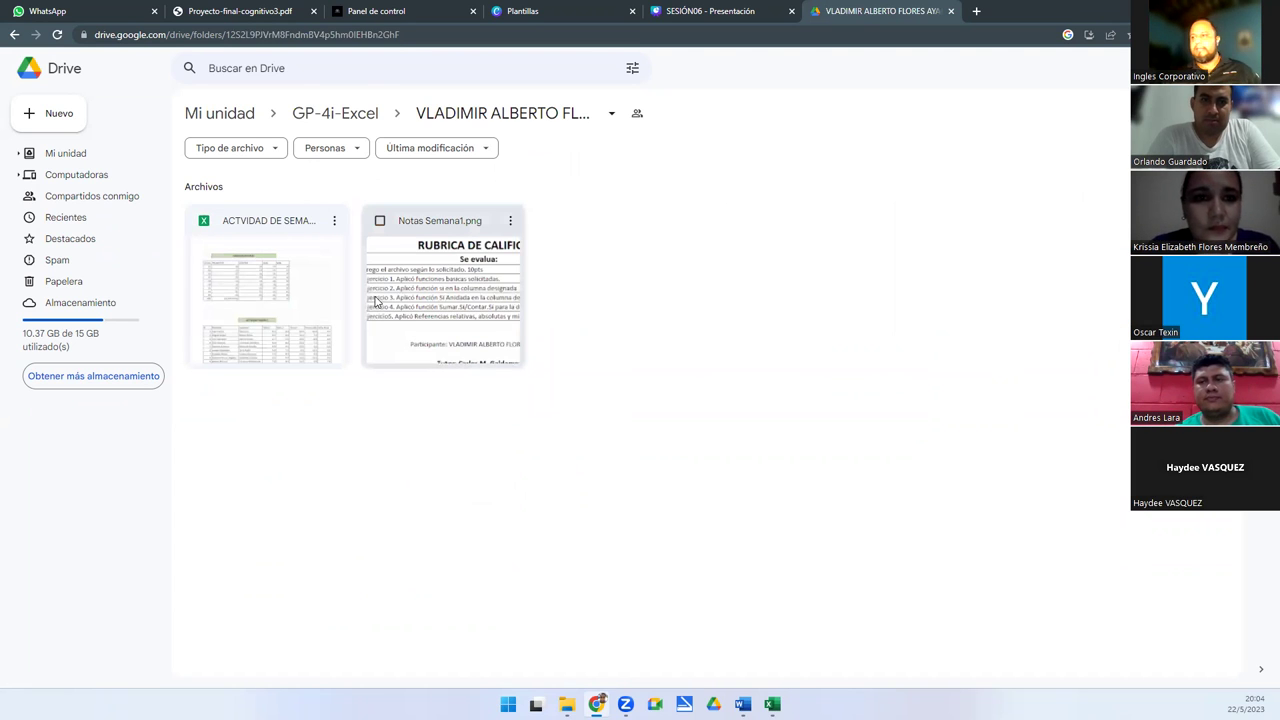
{"action": "double_click", "coordinate": [265, 290]}
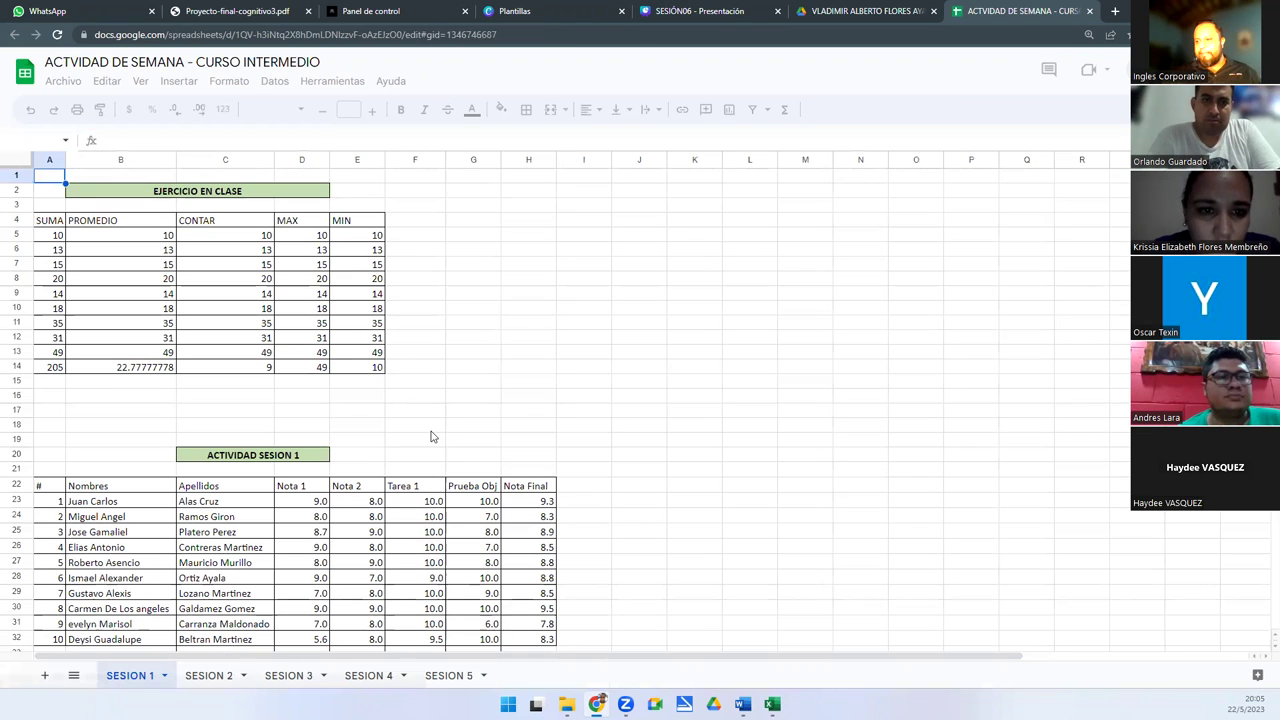
Step: Look through the SESION 2 to SESION 5 sheets and return to SESION 1
{"action": "left_click", "coordinate": [212, 677]}
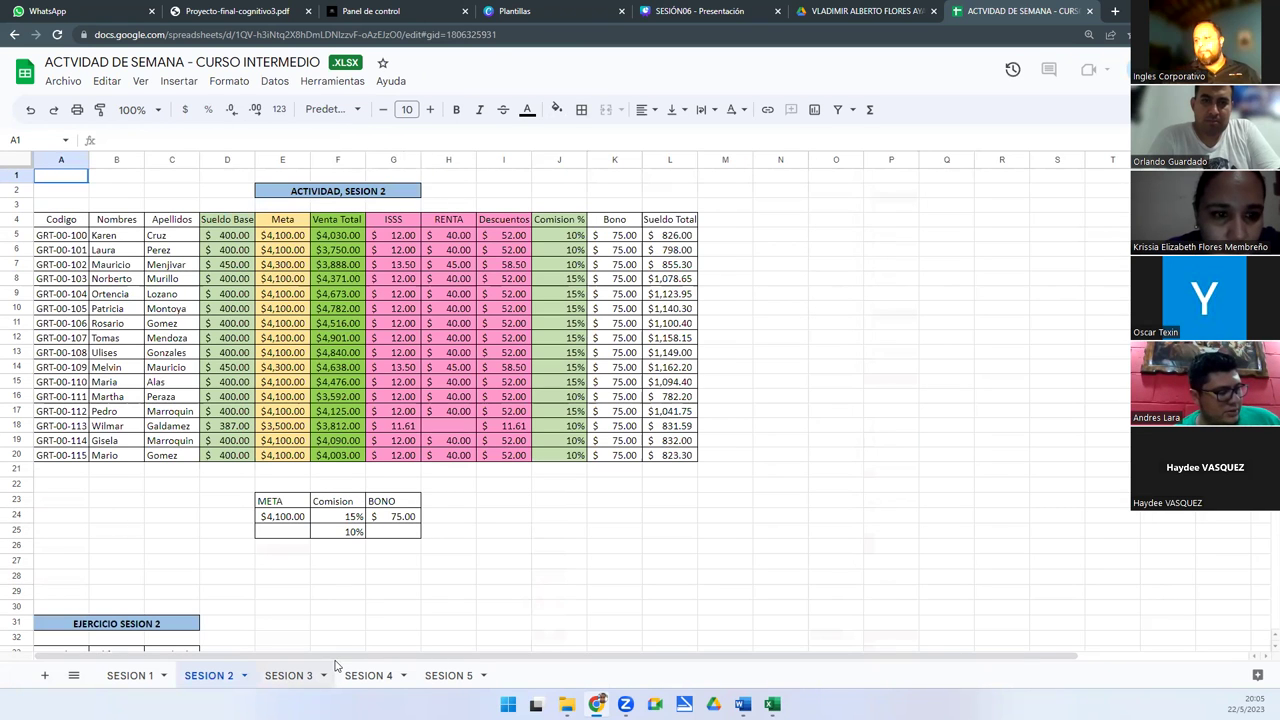
{"action": "key", "text": "ctrl+shift+Page_Down"}
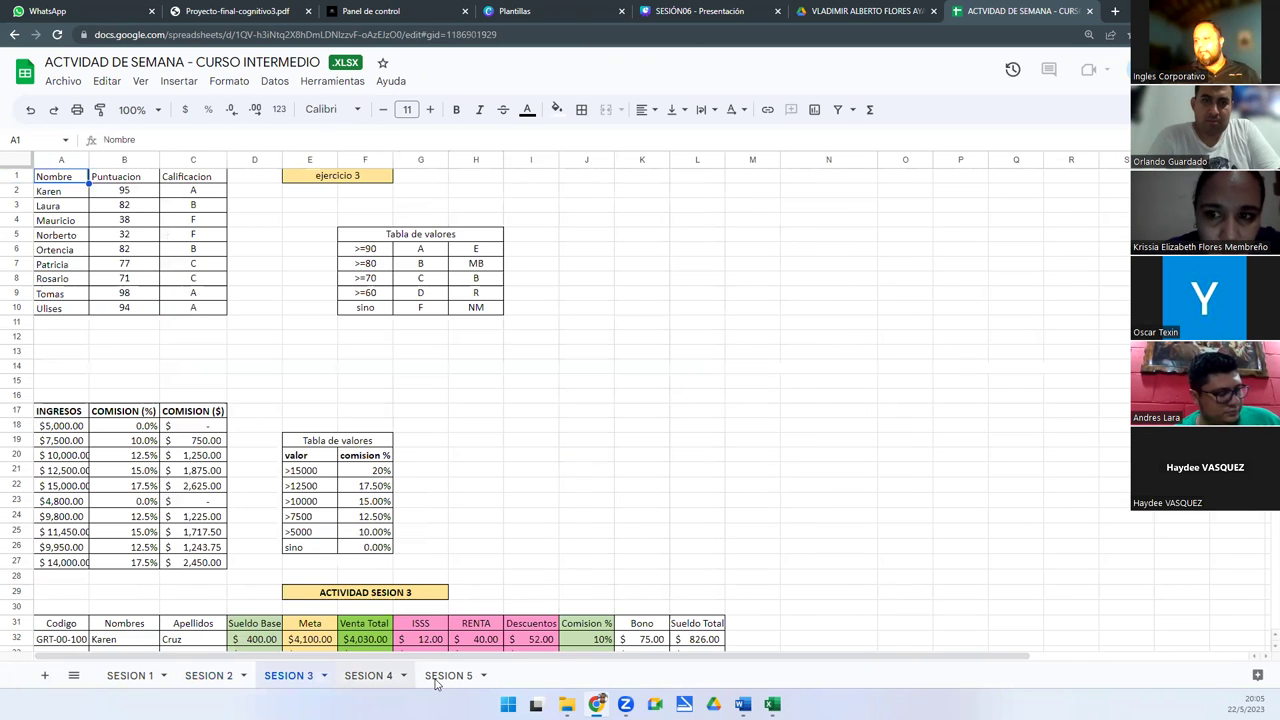
{"action": "key", "text": "ctrl+shift+Page_Down"}
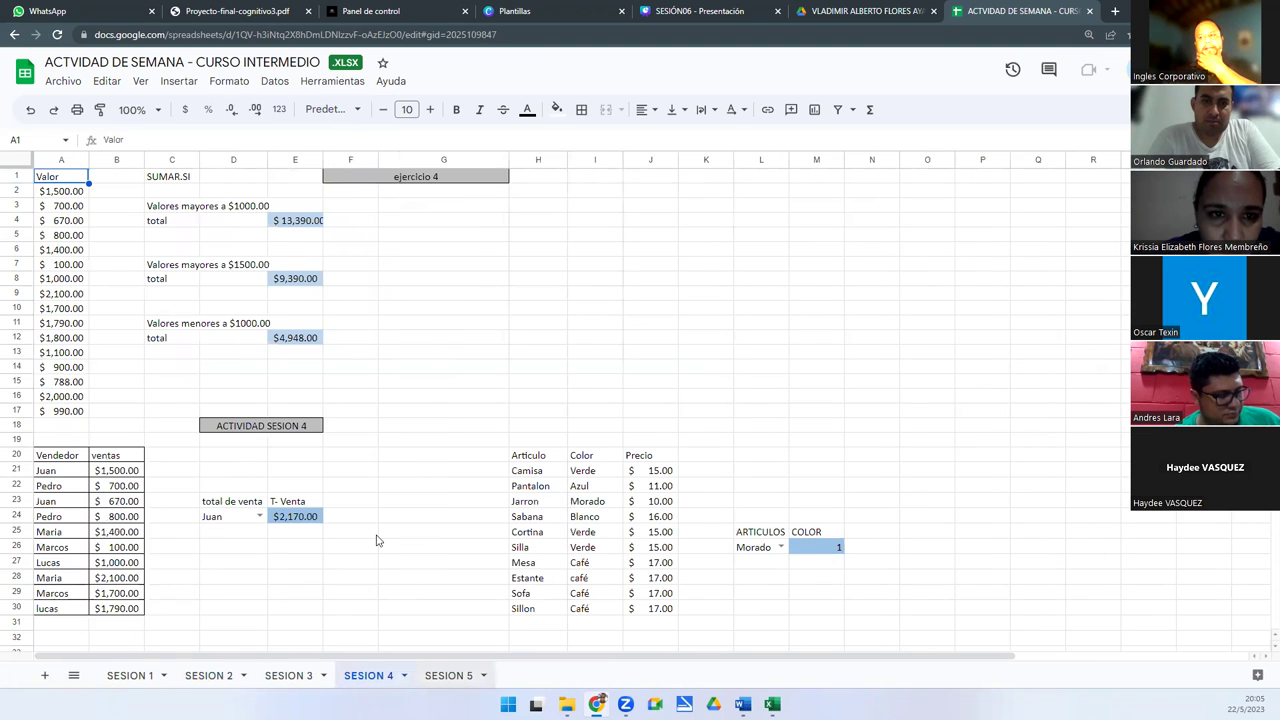
{"action": "key", "text": "ctrl+shift+Page_Down"}
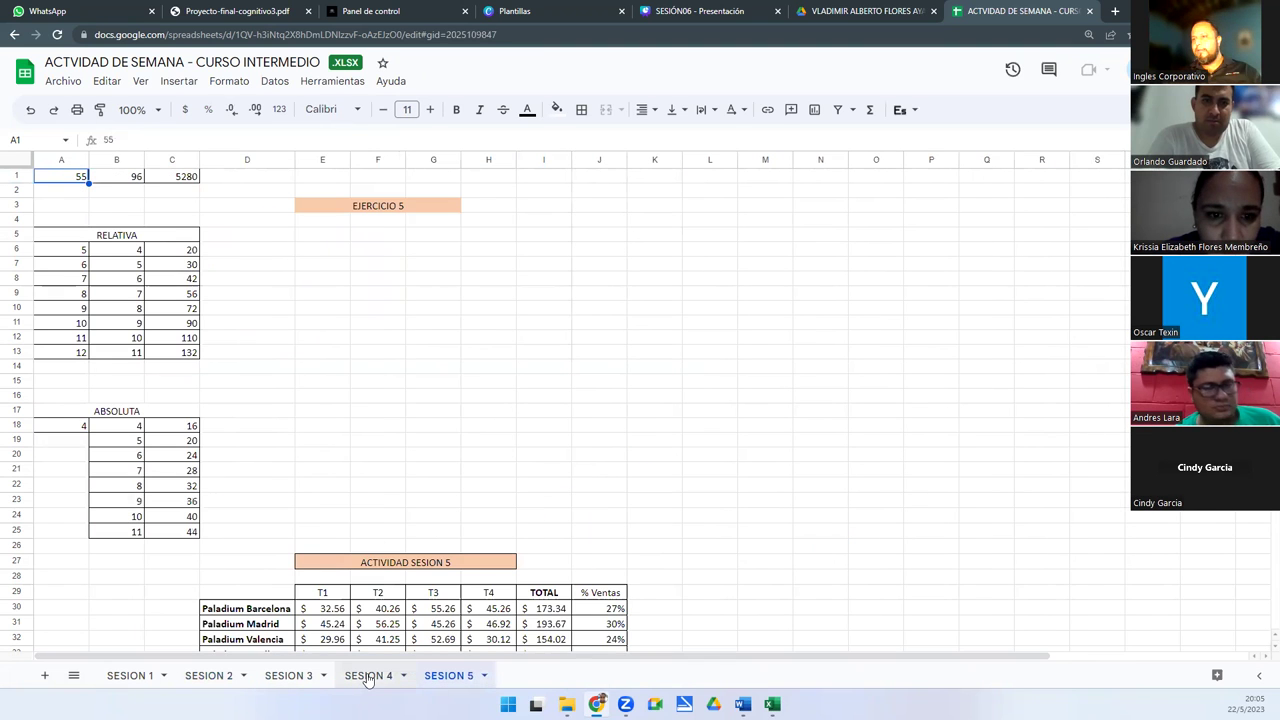
{"action": "left_click", "coordinate": [368, 677]}
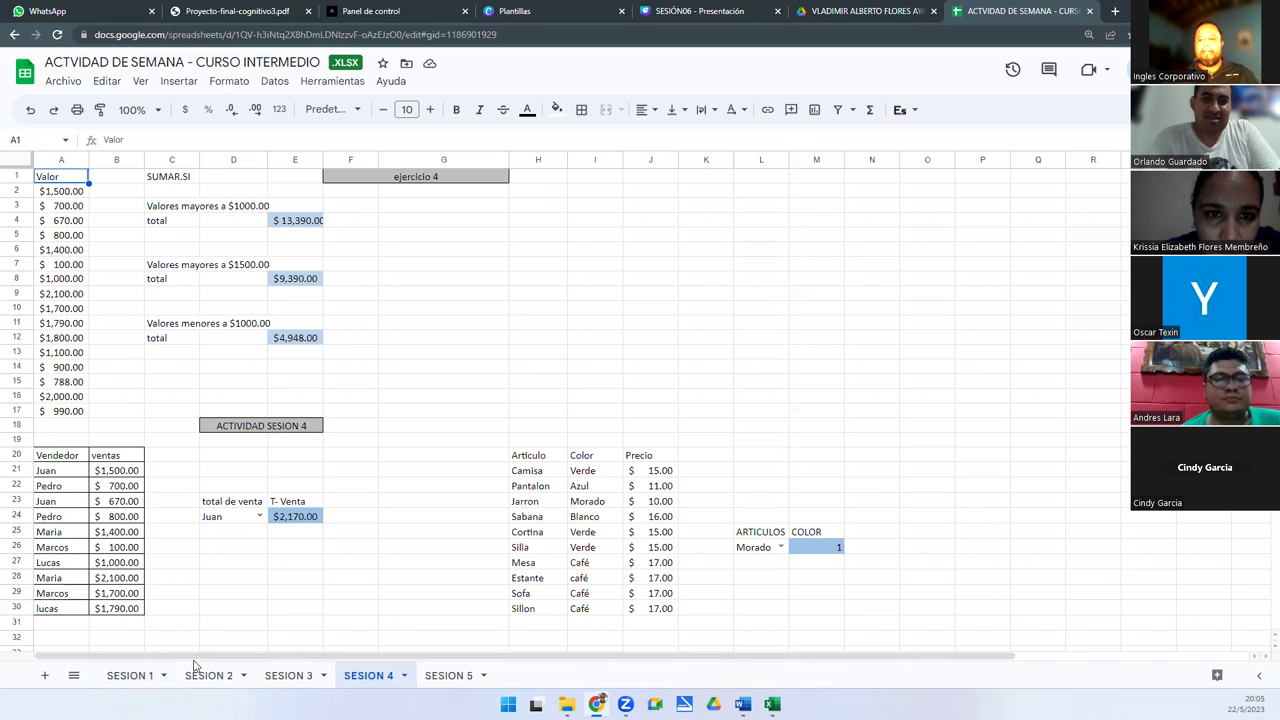
{"action": "left_click", "coordinate": [166, 684]}
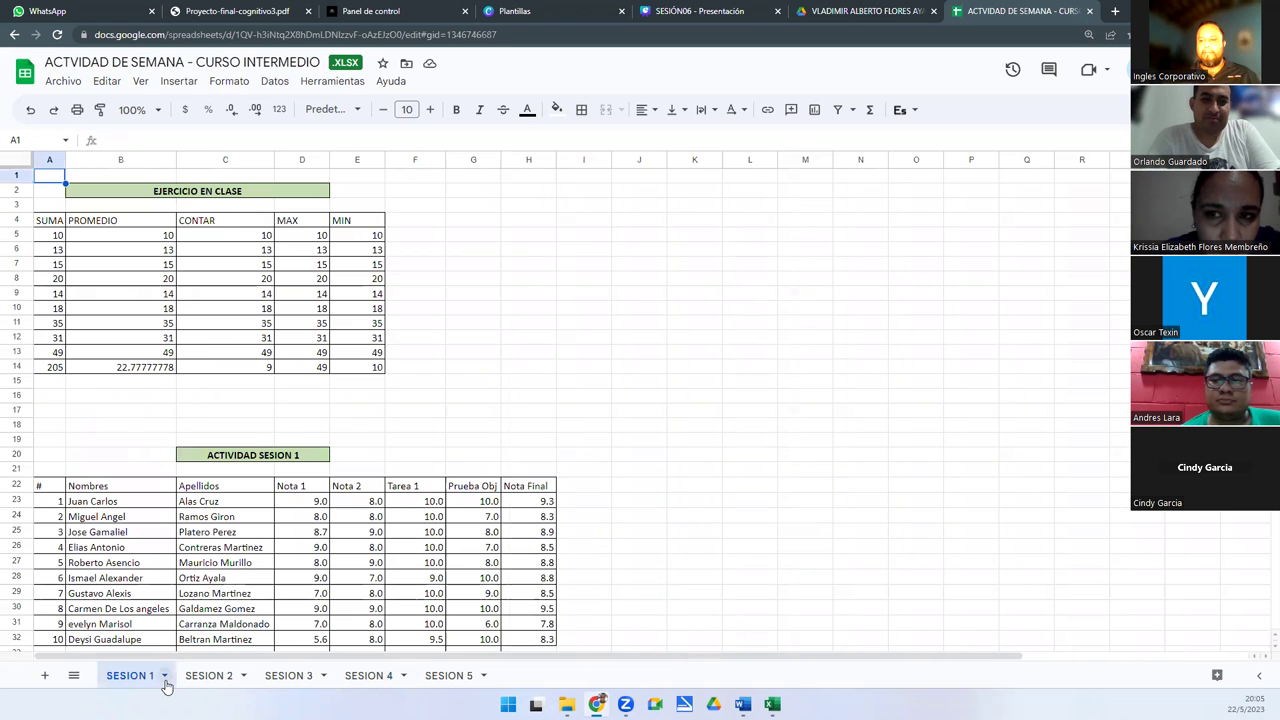
Step: Examine the EJERCICIO EN CLASE and ACTIVIDAD SESION 1 tables on SESION 1, and close the workbook
{"action": "left_click", "coordinate": [437, 287]}
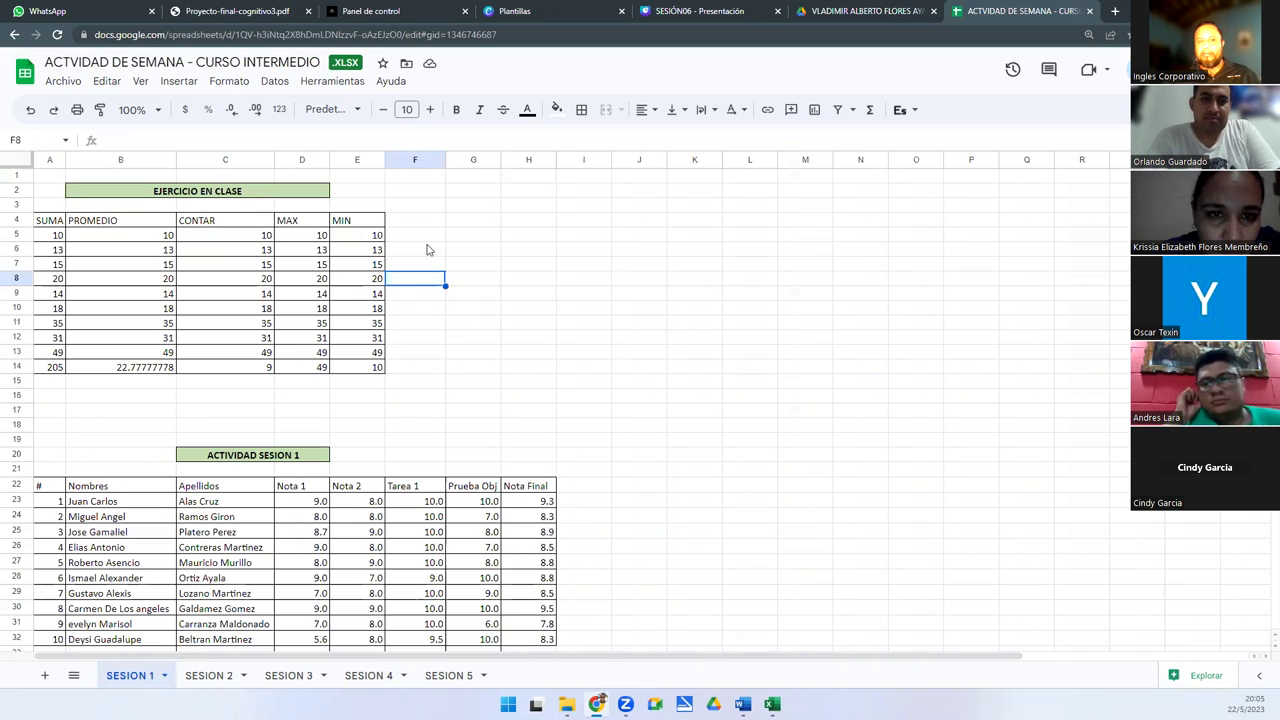
{"action": "left_click", "coordinate": [425, 235]}
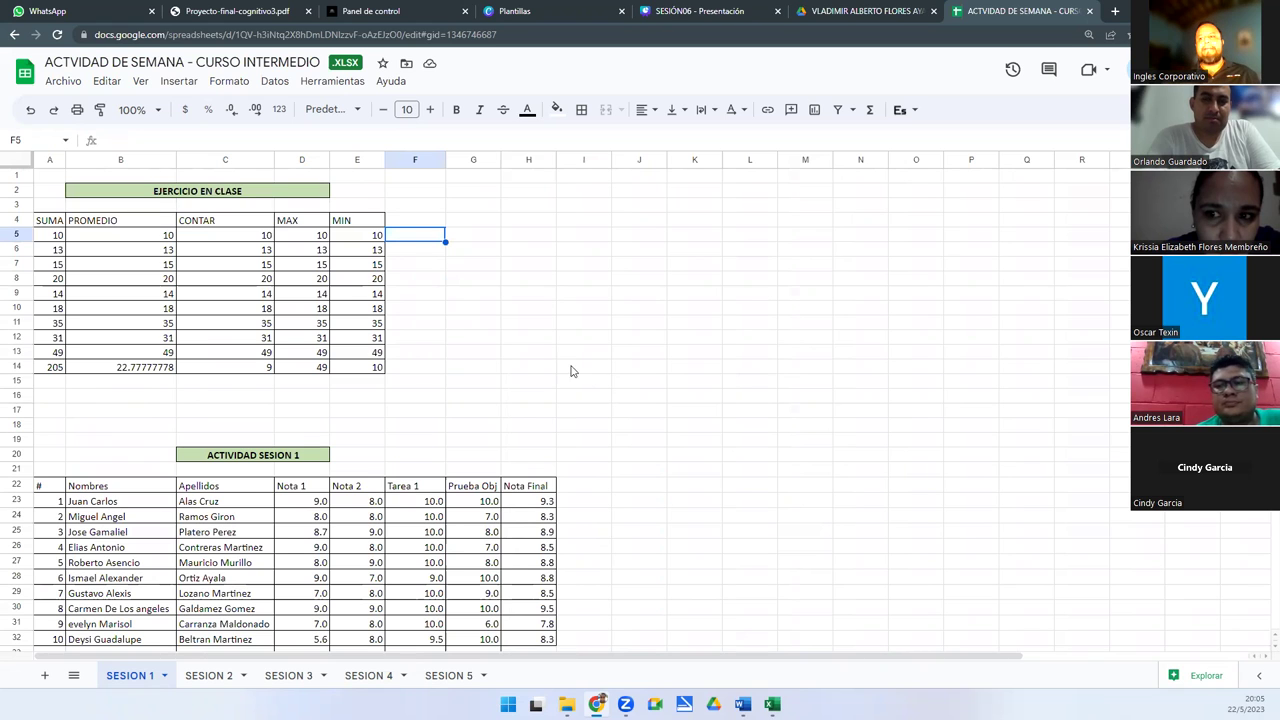
{"action": "left_click_drag", "start_coordinate": [47, 178], "coordinate": [532, 421]}
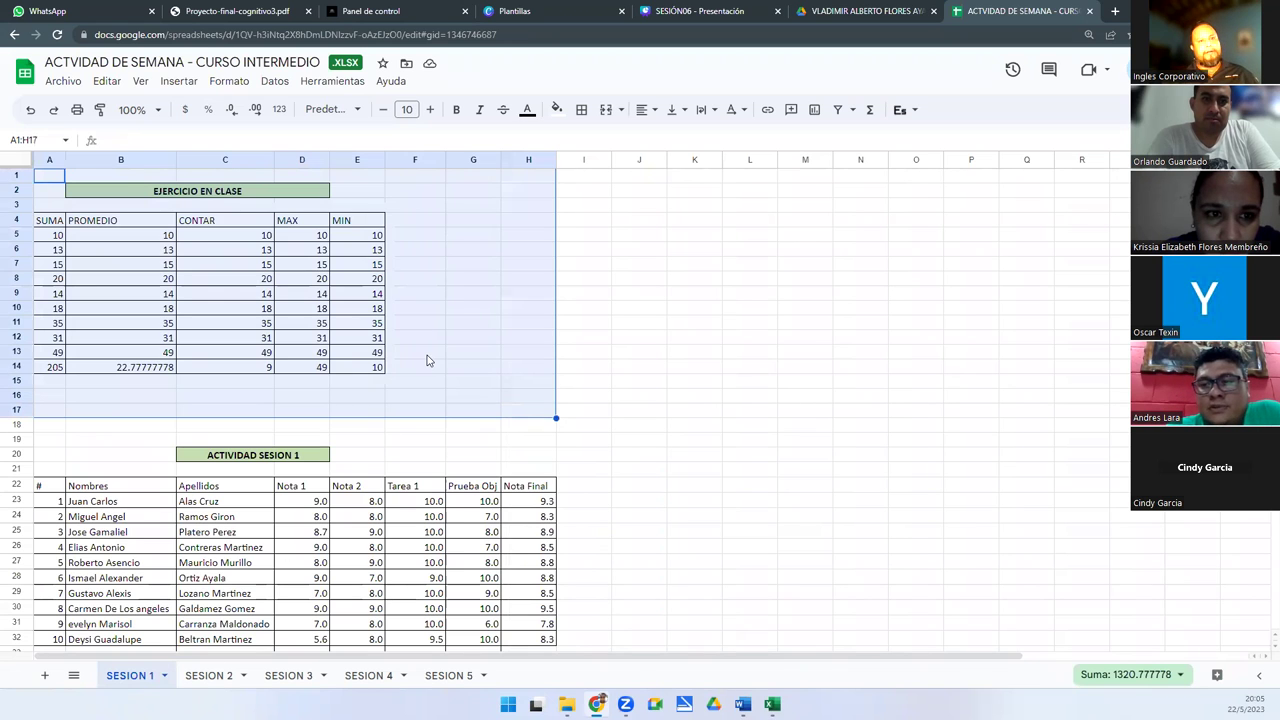
{"action": "left_click", "coordinate": [397, 316]}
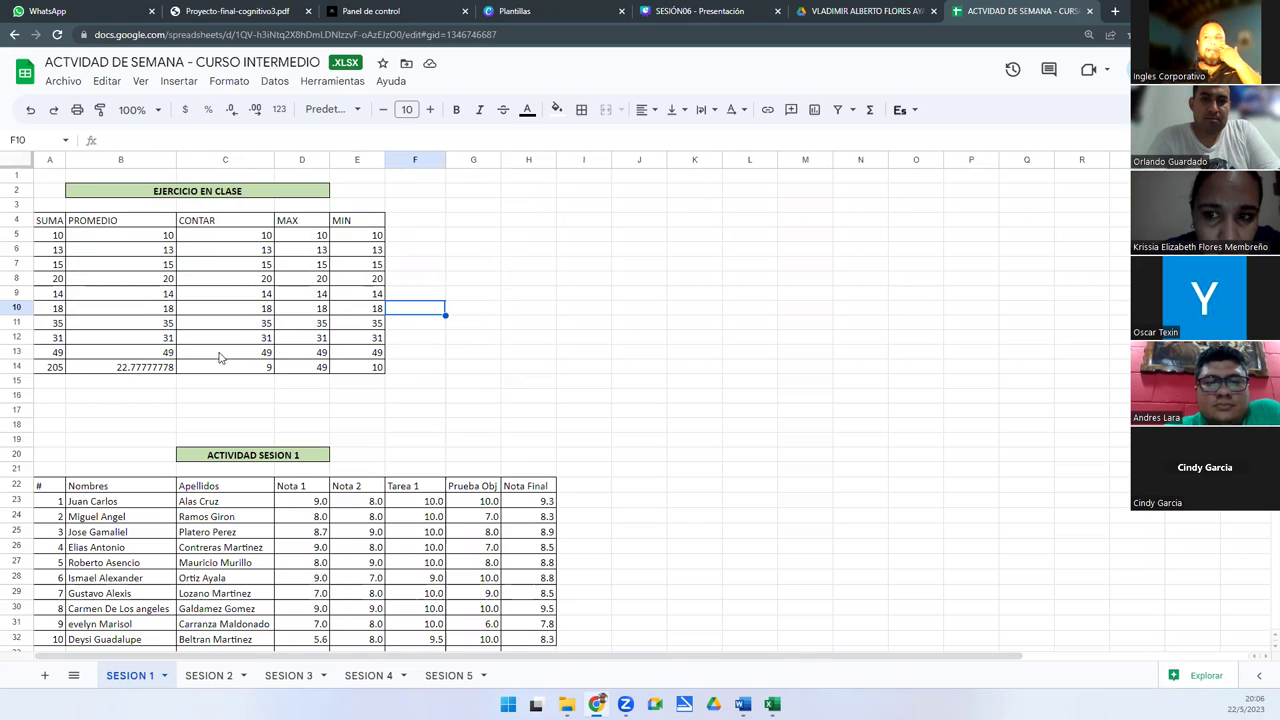
{"action": "left_click", "coordinate": [264, 458]}
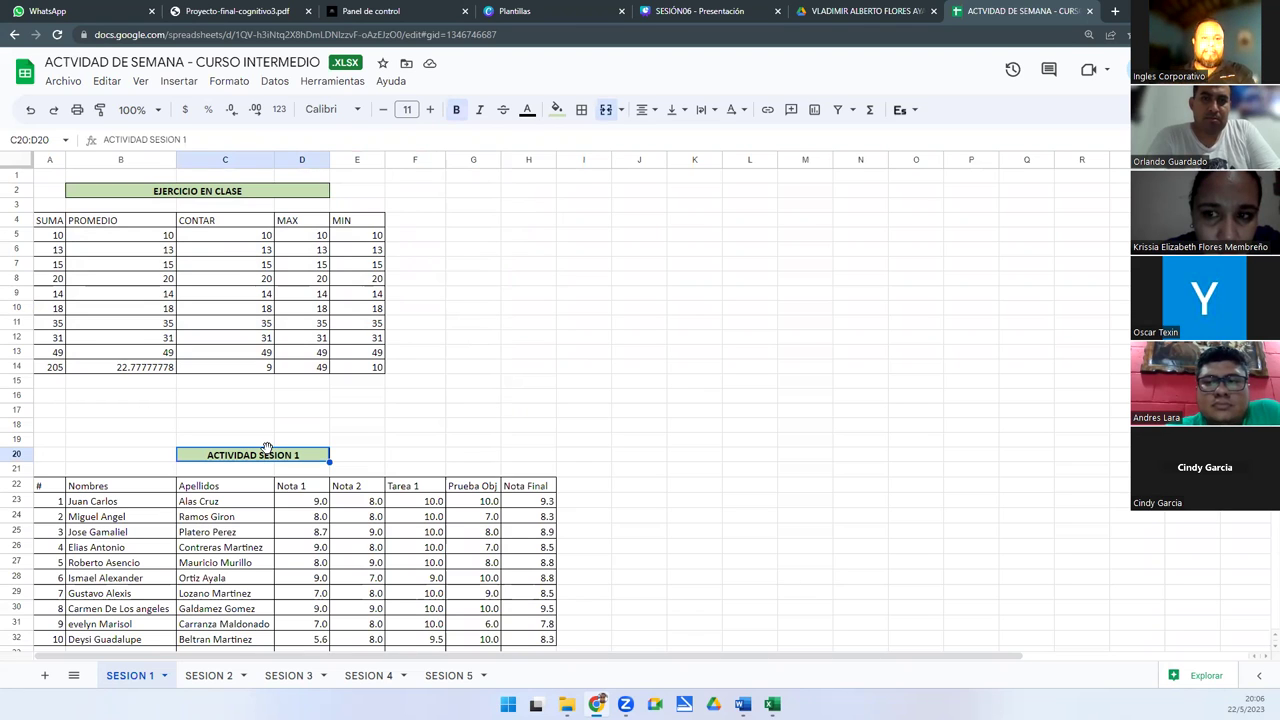
{"action": "left_click", "coordinate": [1089, 11]}
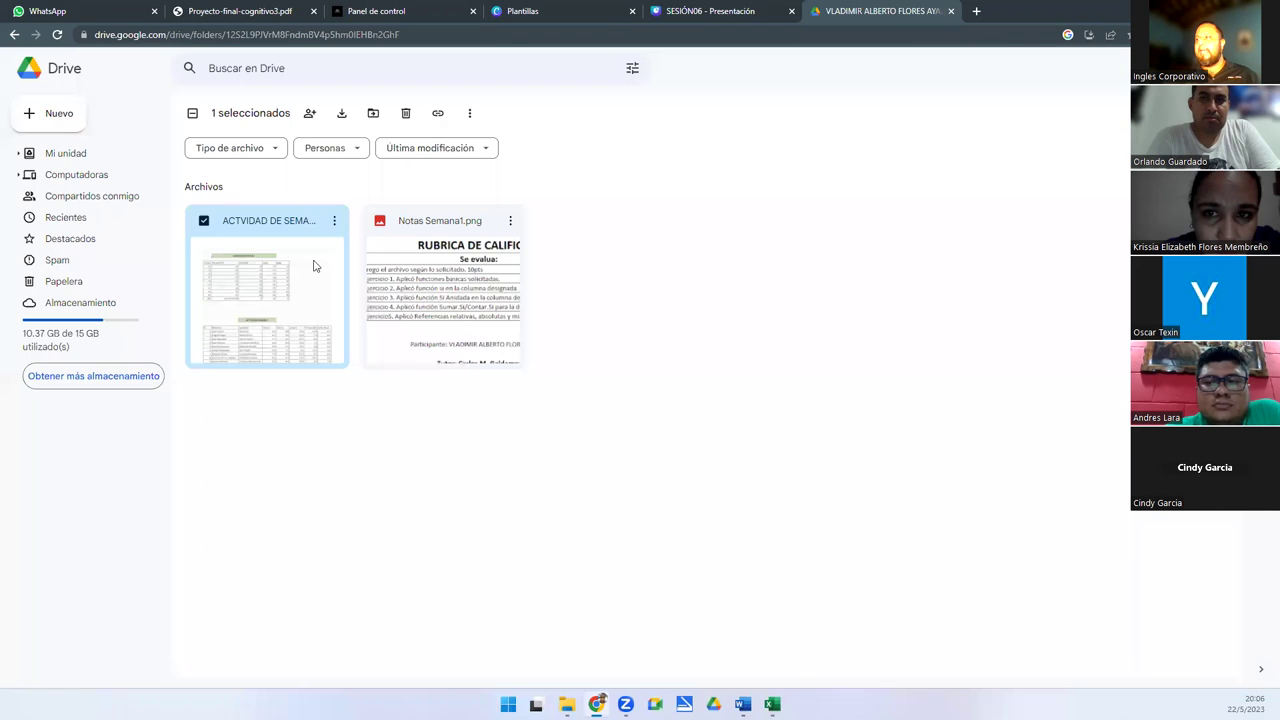
Step: View the Notas Semana1.png grading rubric in the first student's folder within GP-4i-Excel and close the preview
{"action": "left_click", "coordinate": [296, 188]}
{"action": "left_click", "coordinate": [335, 113]}
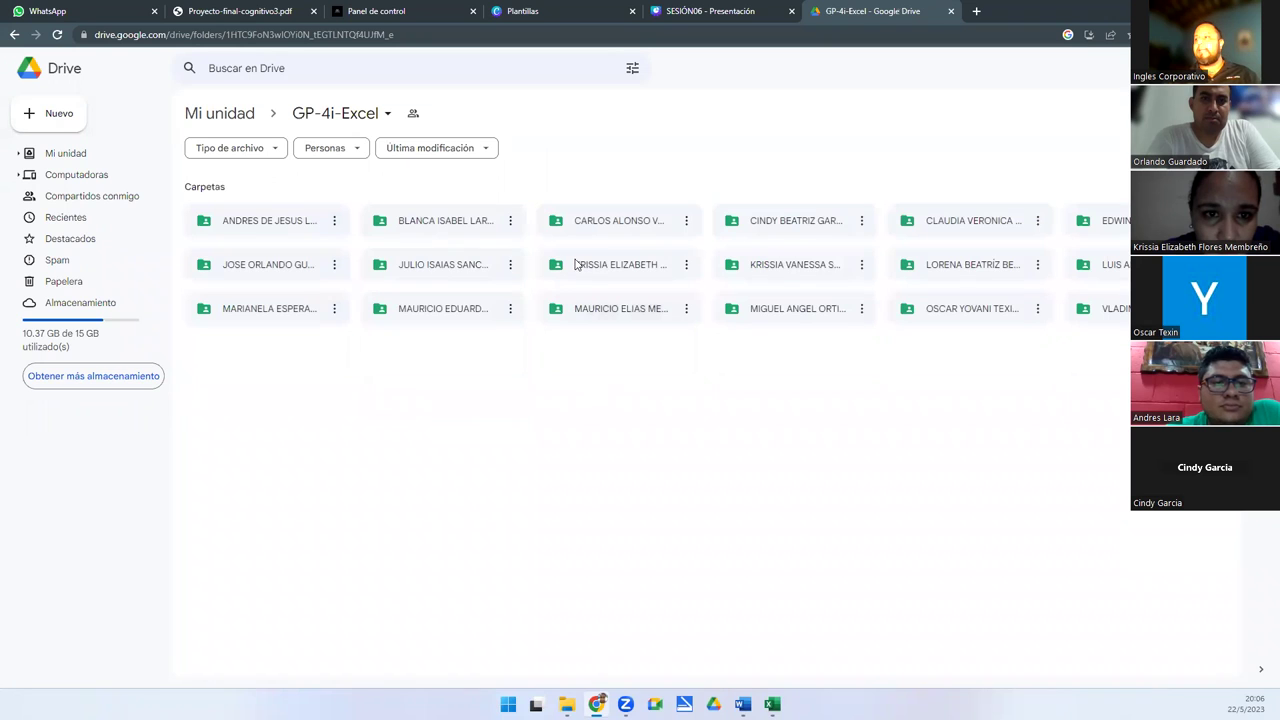
{"action": "left_click", "coordinate": [271, 222]}
{"action": "double_click", "coordinate": [271, 222]}
{"action": "left_click", "coordinate": [318, 295]}
{"action": "double_click", "coordinate": [318, 295]}
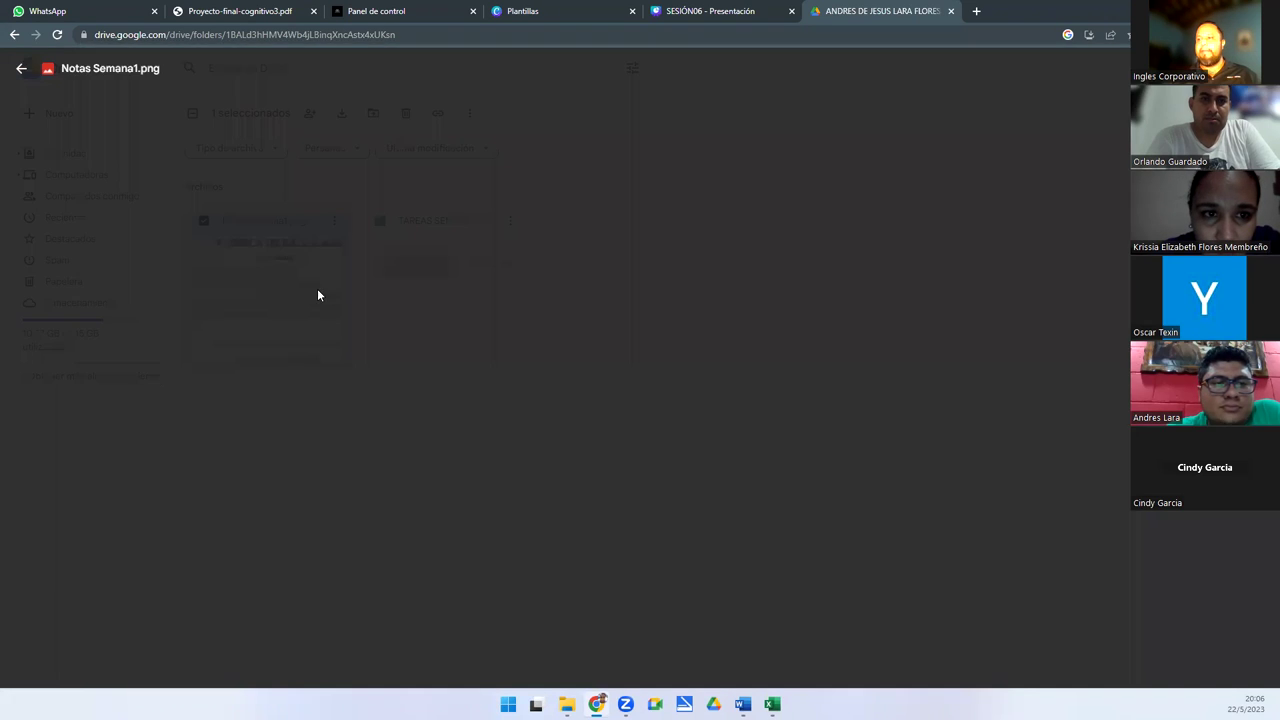
{"action": "left_click", "coordinate": [317, 295]}
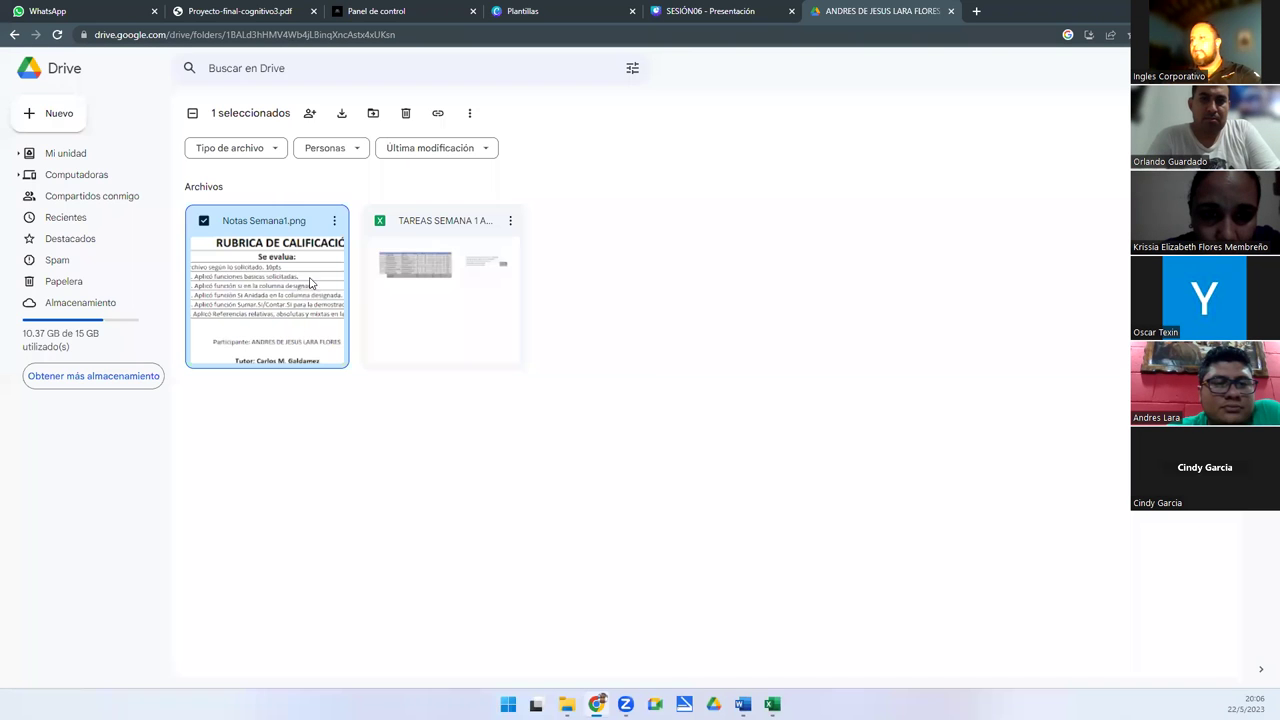
Step: From GP-4i-Excel, view Notas Semana1.png in the fifth student folder of the third row and close the preview
{"action": "left_click", "coordinate": [311, 179]}
{"action": "left_click", "coordinate": [324, 115]}
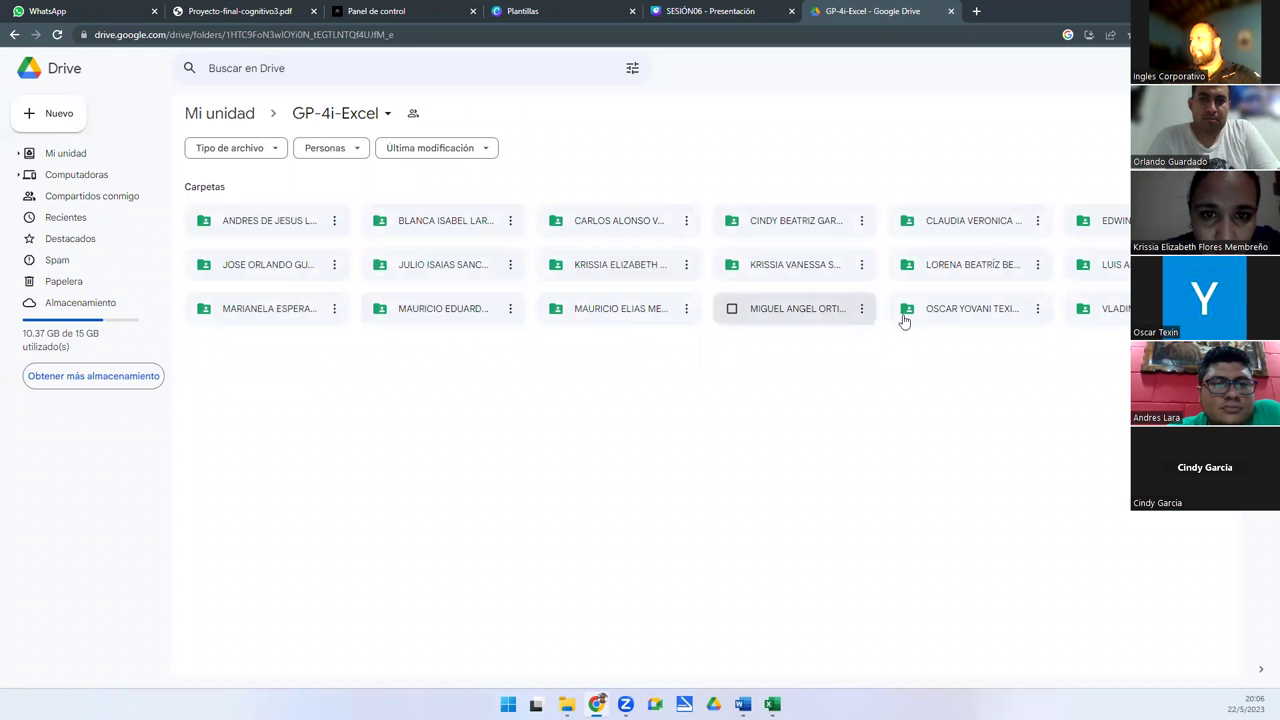
{"action": "left_click", "coordinate": [941, 316]}
{"action": "double_click", "coordinate": [941, 316]}
{"action": "double_click", "coordinate": [326, 303]}
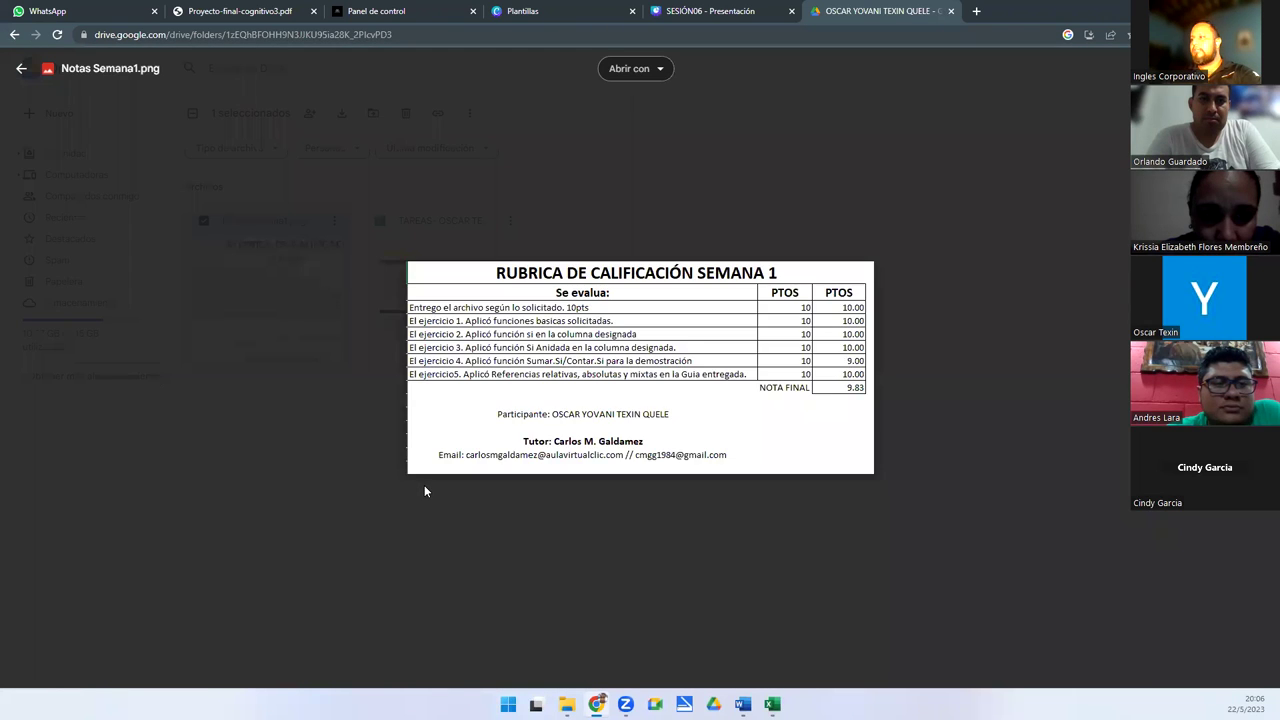
{"action": "left_click", "coordinate": [424, 485]}
Step: From GP-4i-Excel, open Notas Semana1.png in the first student folder of the second row and close the preview
{"action": "left_click", "coordinate": [304, 180]}
{"action": "left_click", "coordinate": [315, 114]}
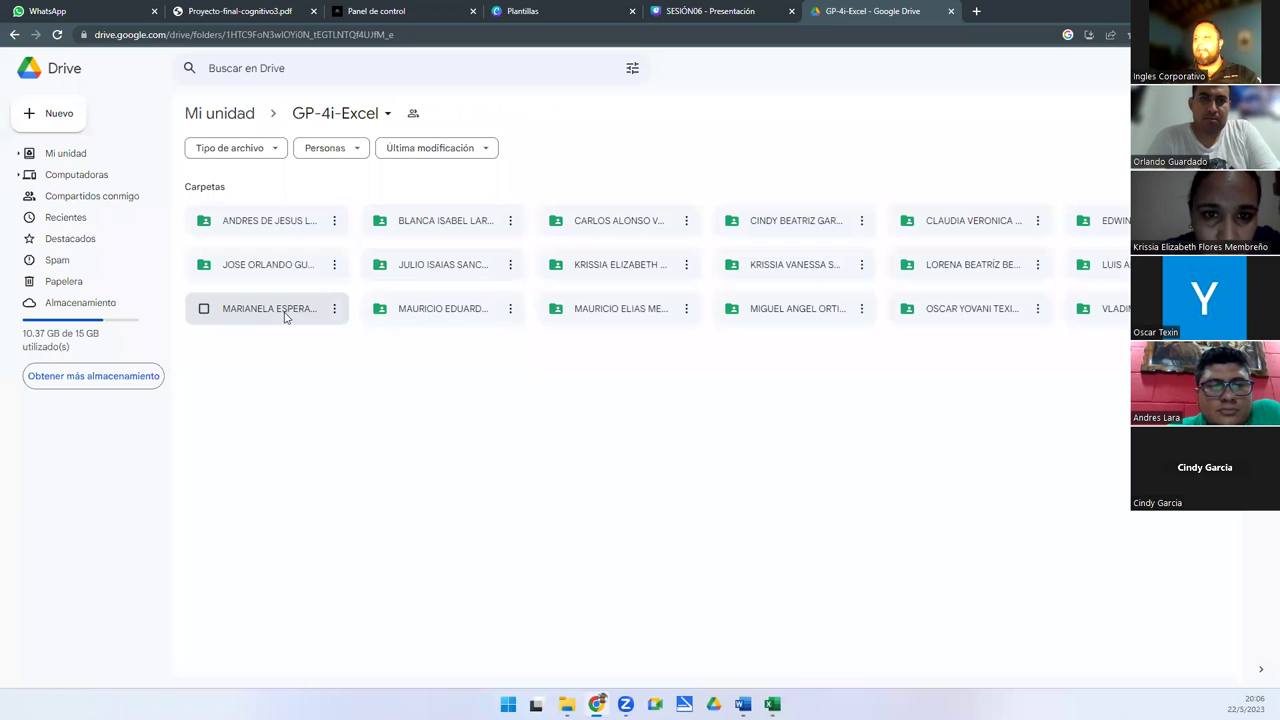
{"action": "double_click", "coordinate": [262, 270]}
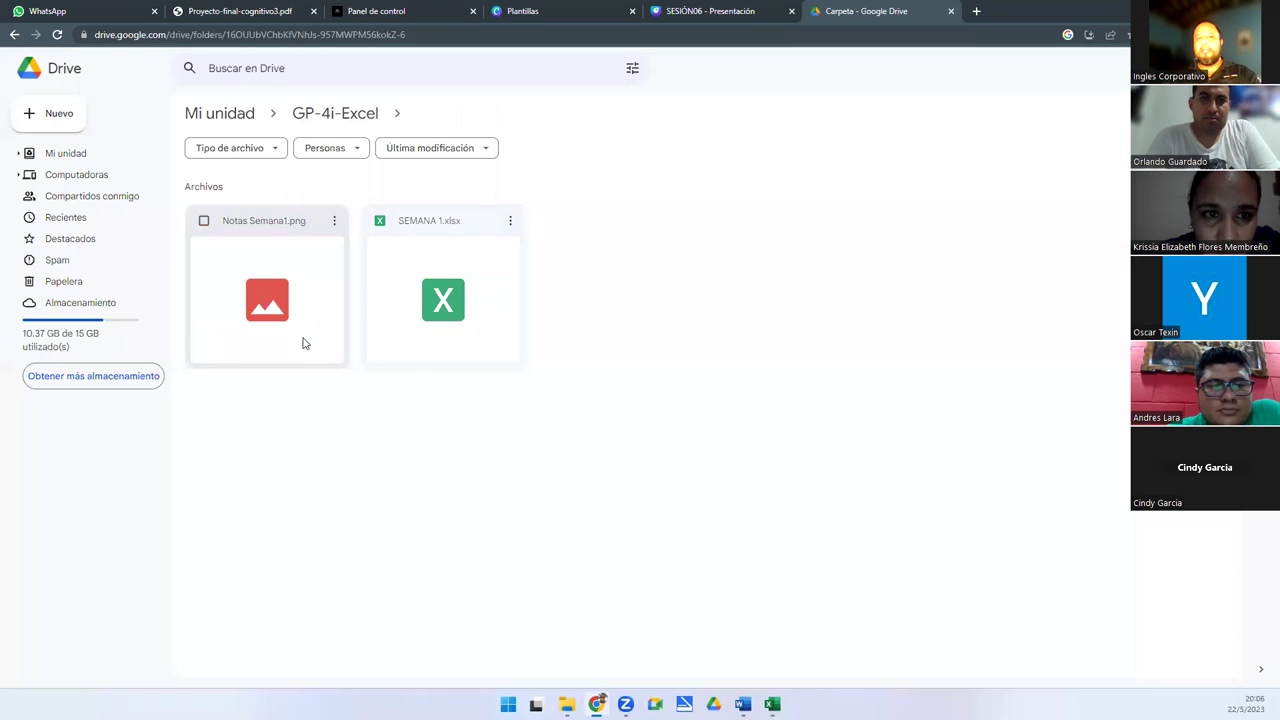
{"action": "double_click", "coordinate": [288, 326]}
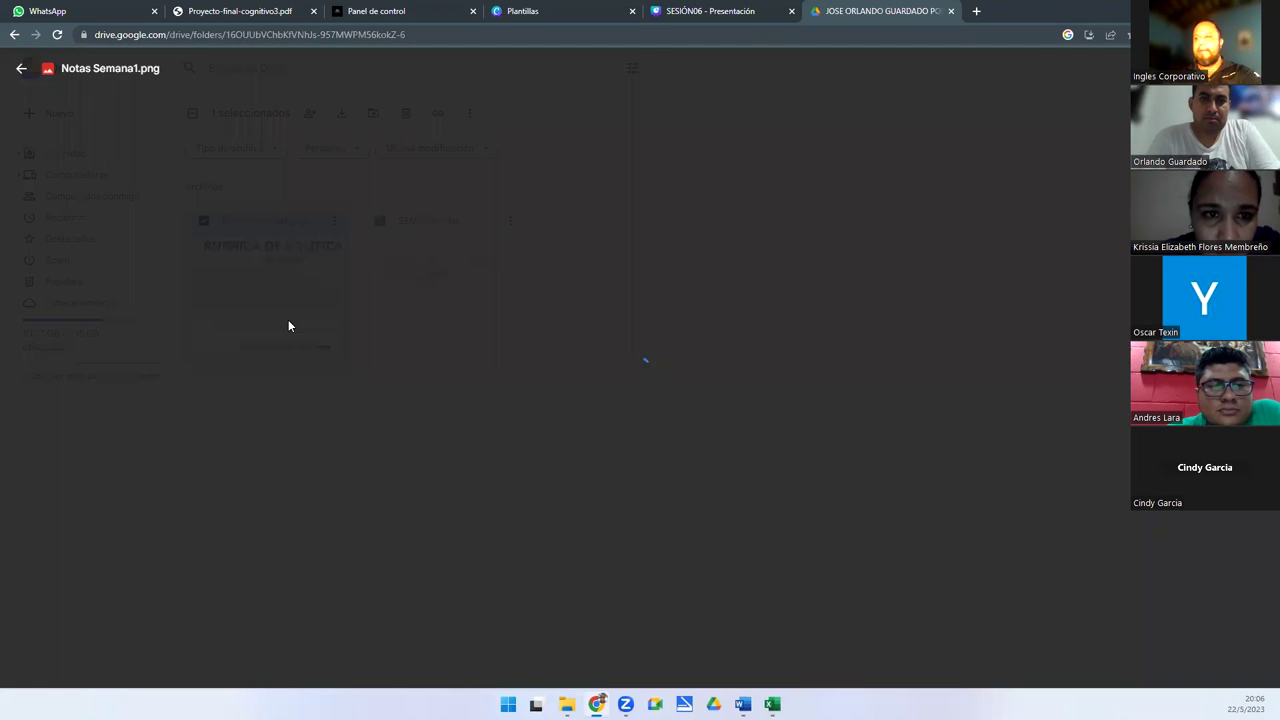
{"action": "key", "text": "Escape"}
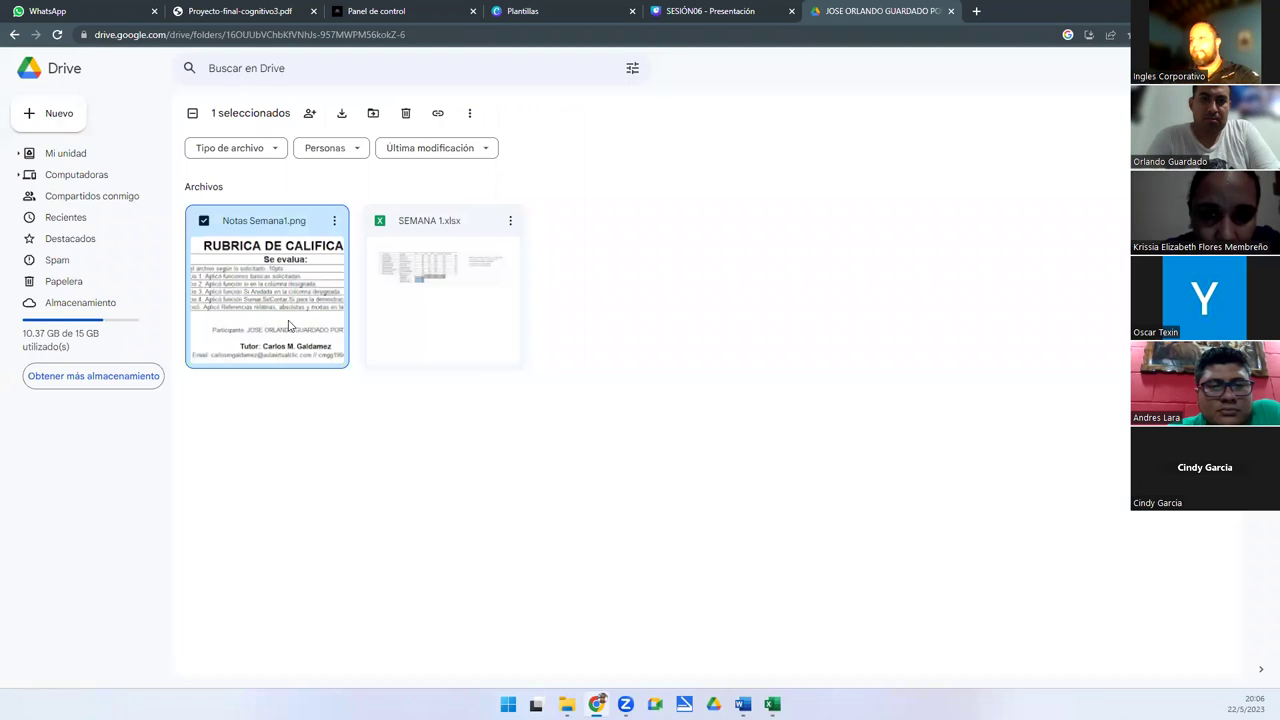
Step: Open SEMANA 1.xlsx and inspect the PROMEDIO formula for Prueba Obj and a Nota Final formula on SESION 1
{"action": "double_click", "coordinate": [397, 300]}
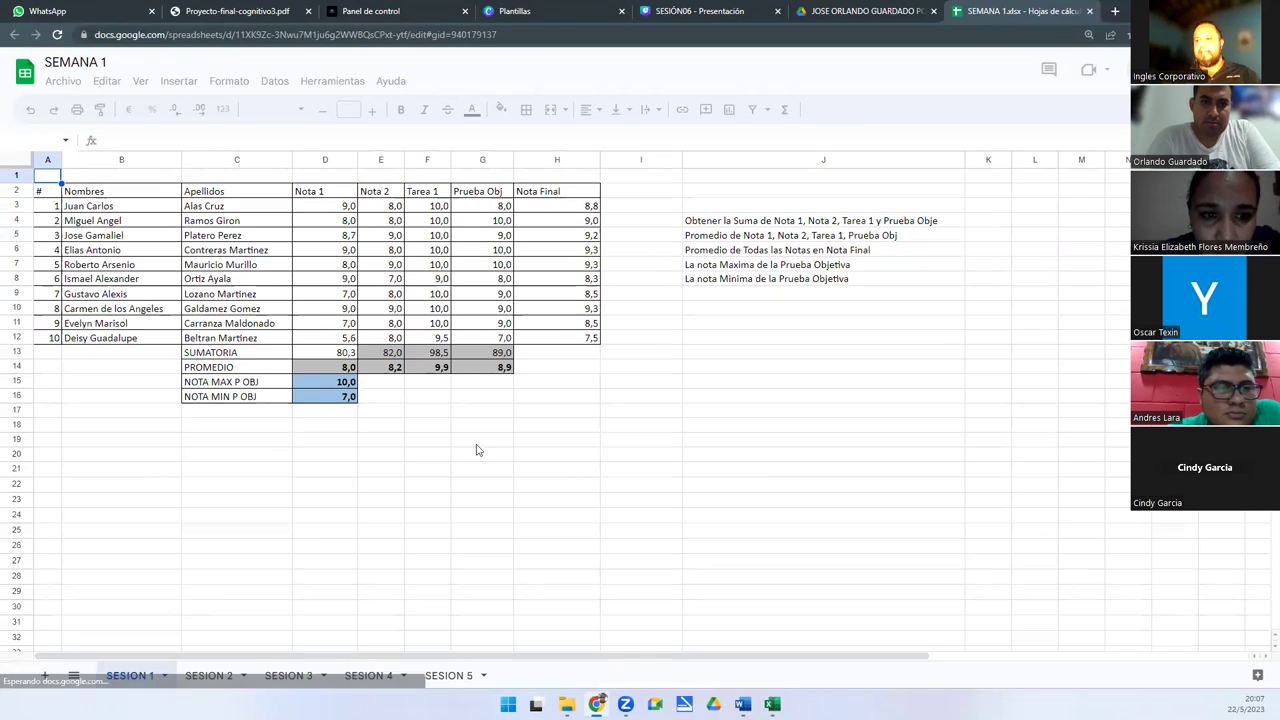
{"action": "left_click", "coordinate": [540, 471]}
{"action": "left_click", "coordinate": [446, 420]}
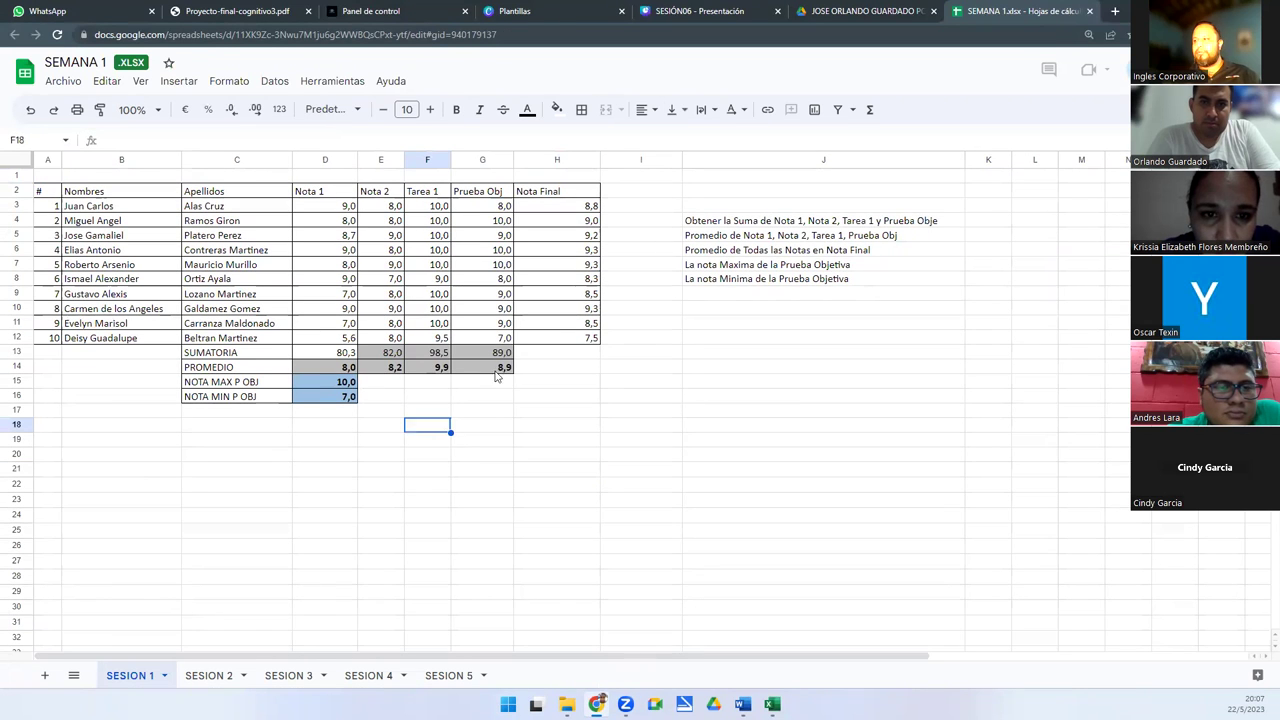
{"action": "key", "text": "Up"}
{"action": "key", "text": "Up"}
{"action": "key", "text": "Up"}
{"action": "key", "text": "Up"}
{"action": "key", "text": "Right"}
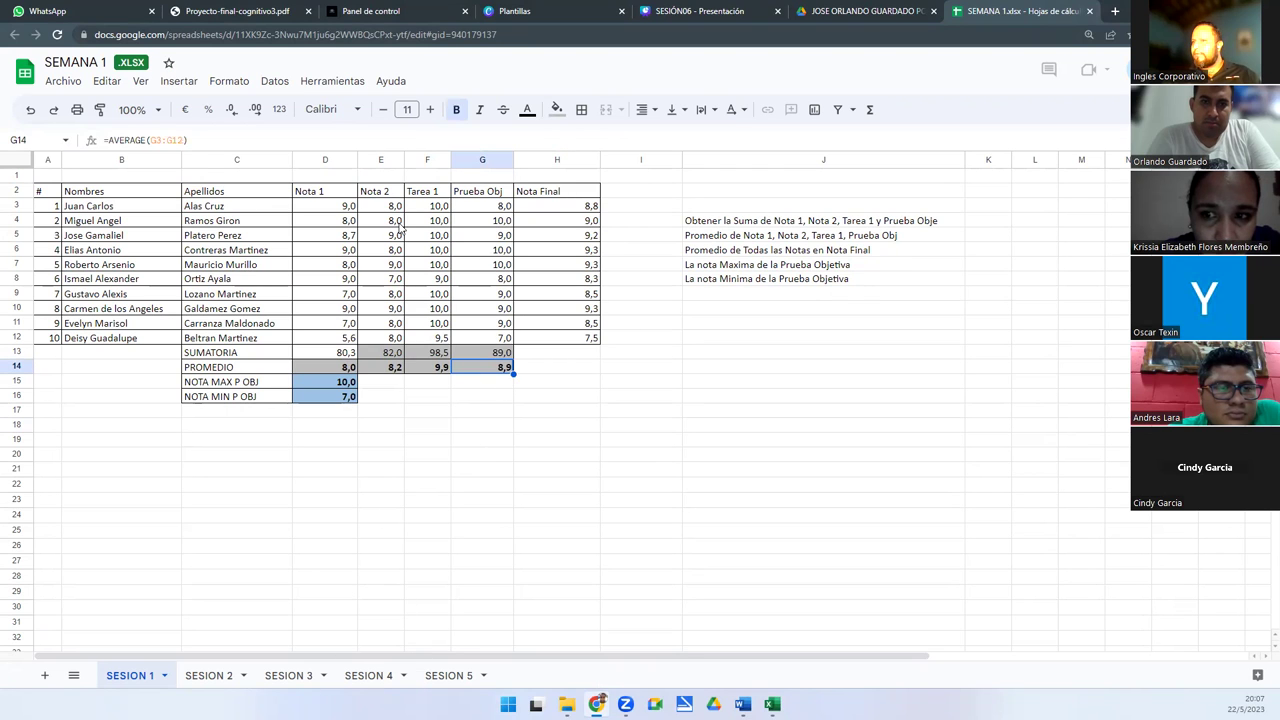
{"action": "left_click", "coordinate": [581, 325]}
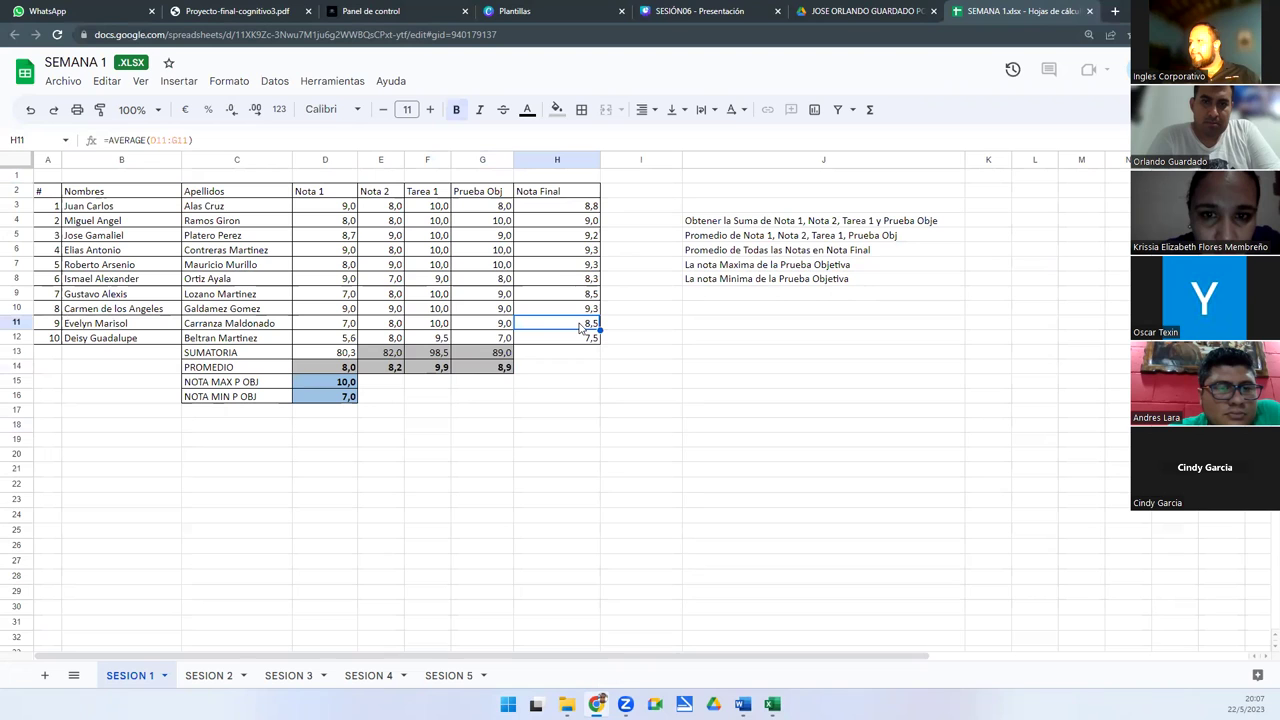
Step: Close the SEMANA 1 workbook and return to the GP-4i-Excel folder
{"action": "left_click", "coordinate": [1089, 11]}
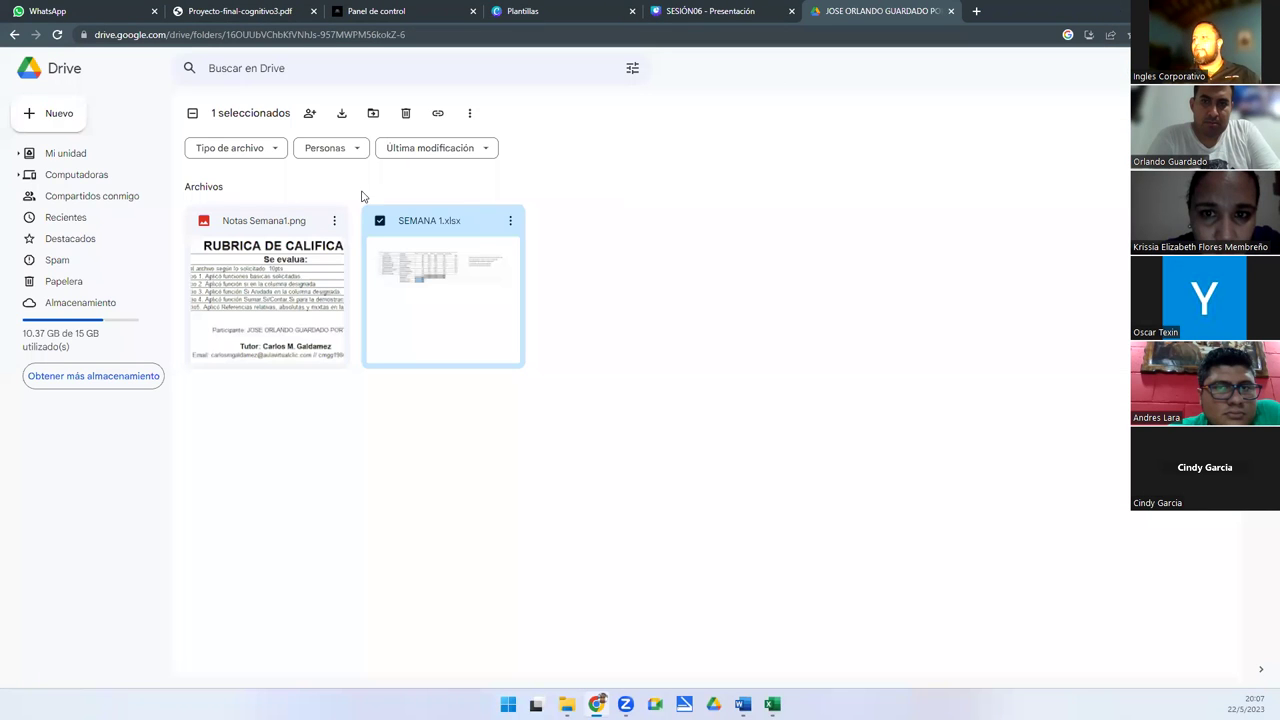
{"action": "left_click", "coordinate": [349, 429]}
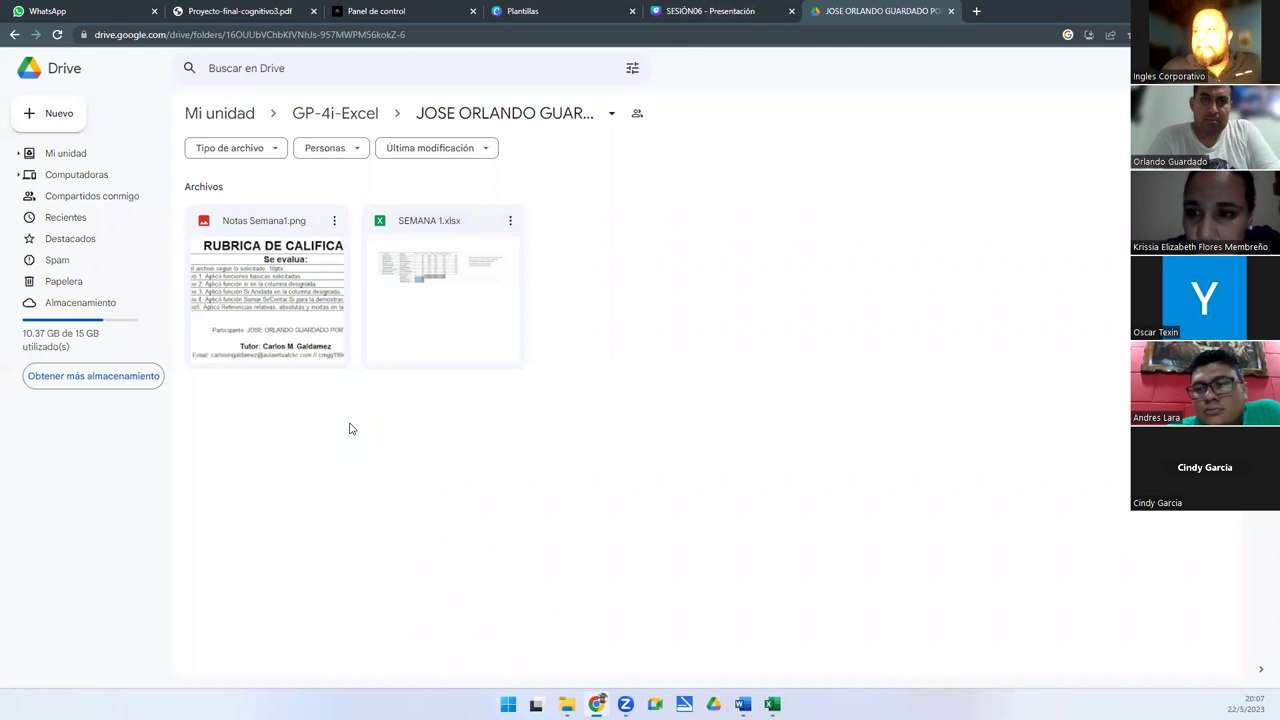
{"action": "left_click", "coordinate": [332, 113]}
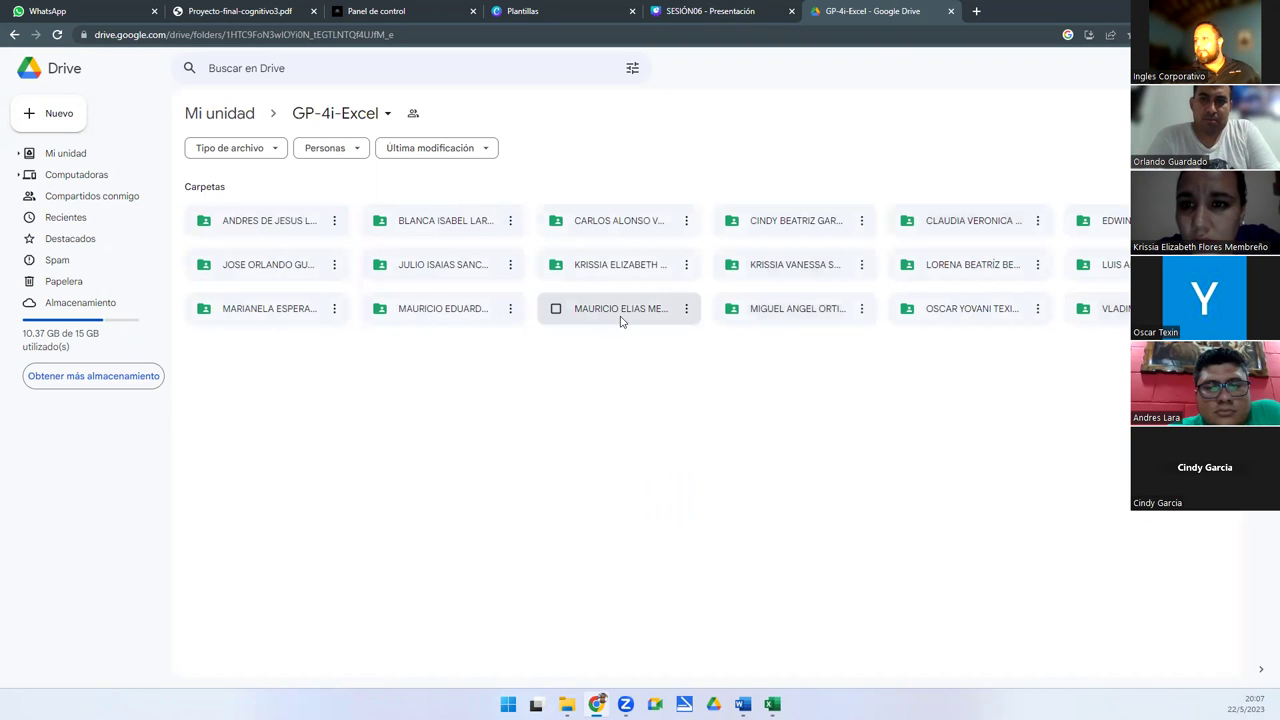
Step: From GP-4i-Excel, view Notas Semana1.png in the first student folder of the third row and close the preview
{"action": "double_click", "coordinate": [268, 312]}
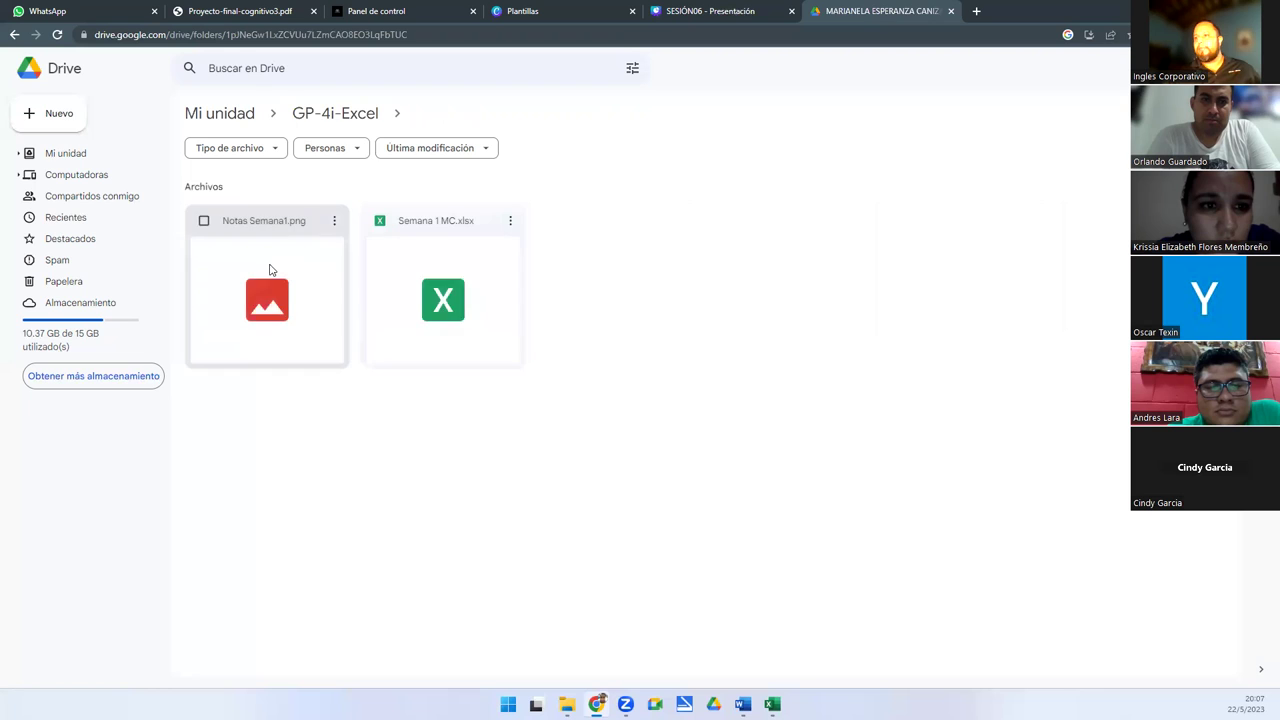
{"action": "left_click", "coordinate": [285, 292]}
{"action": "double_click", "coordinate": [285, 292]}
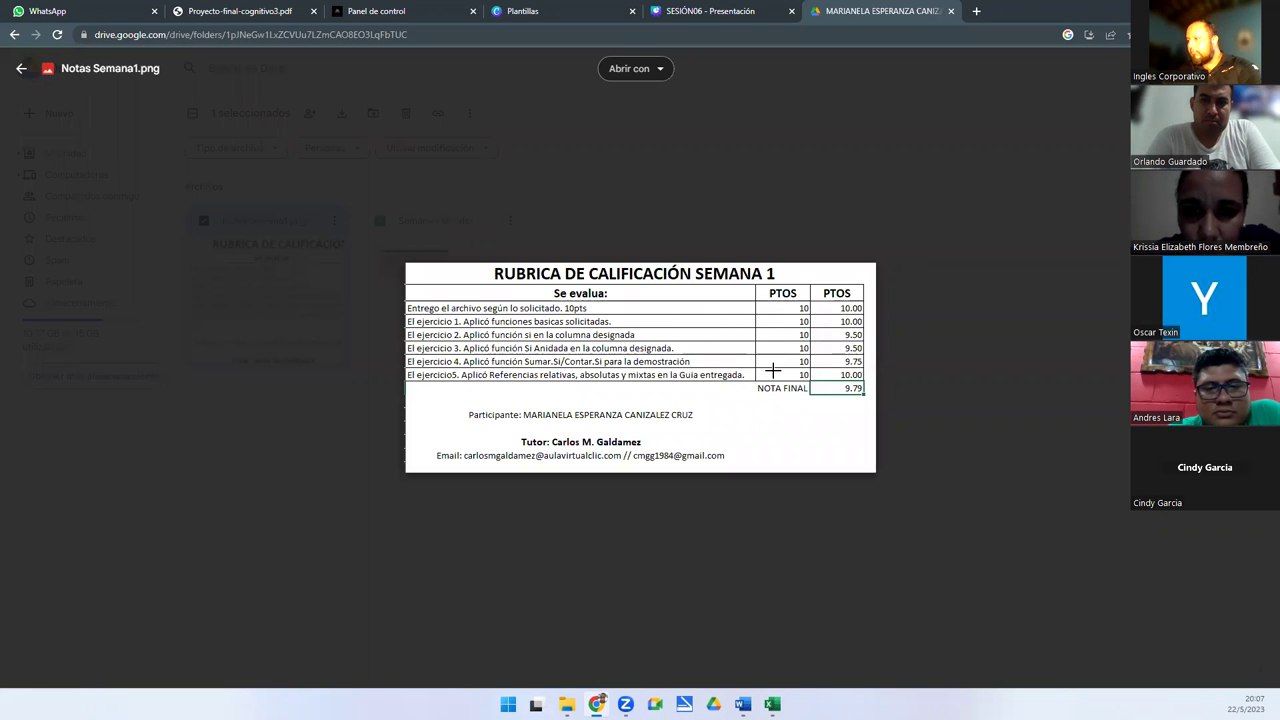
{"action": "left_click_drag", "start_coordinate": [580, 327], "coordinate": [870, 390]}
{"action": "left_click", "coordinate": [740, 438]}
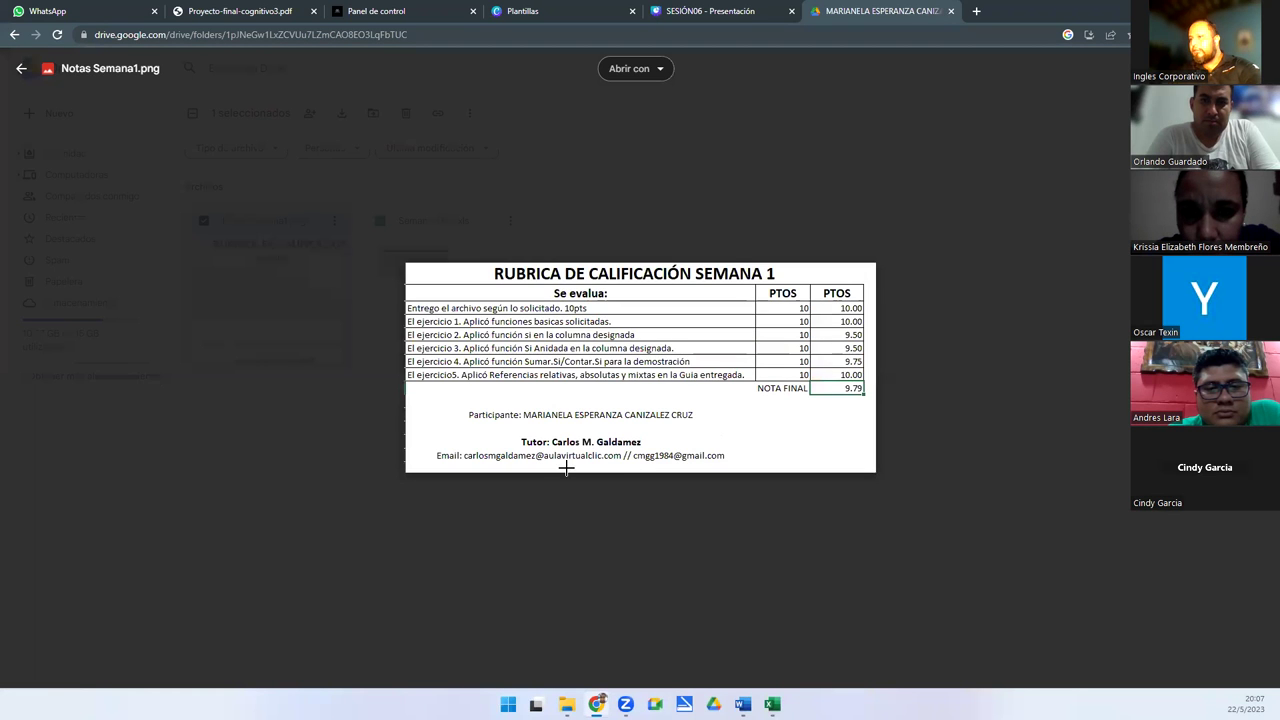
{"action": "left_click", "coordinate": [689, 553]}
Step: Open Semana 1 MC.xlsx from the same folder, look over the SESION 1 sheet, and close the workbook
{"action": "double_click", "coordinate": [421, 315]}
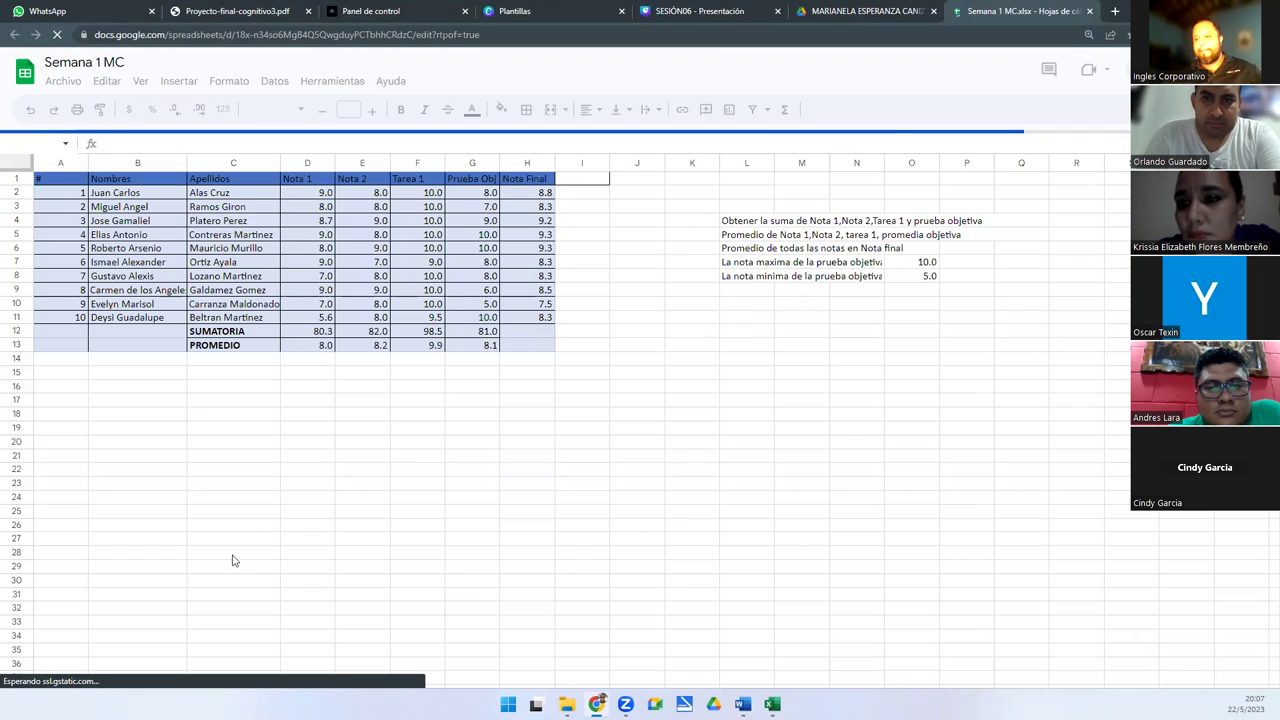
{"action": "left_click", "coordinate": [297, 478]}
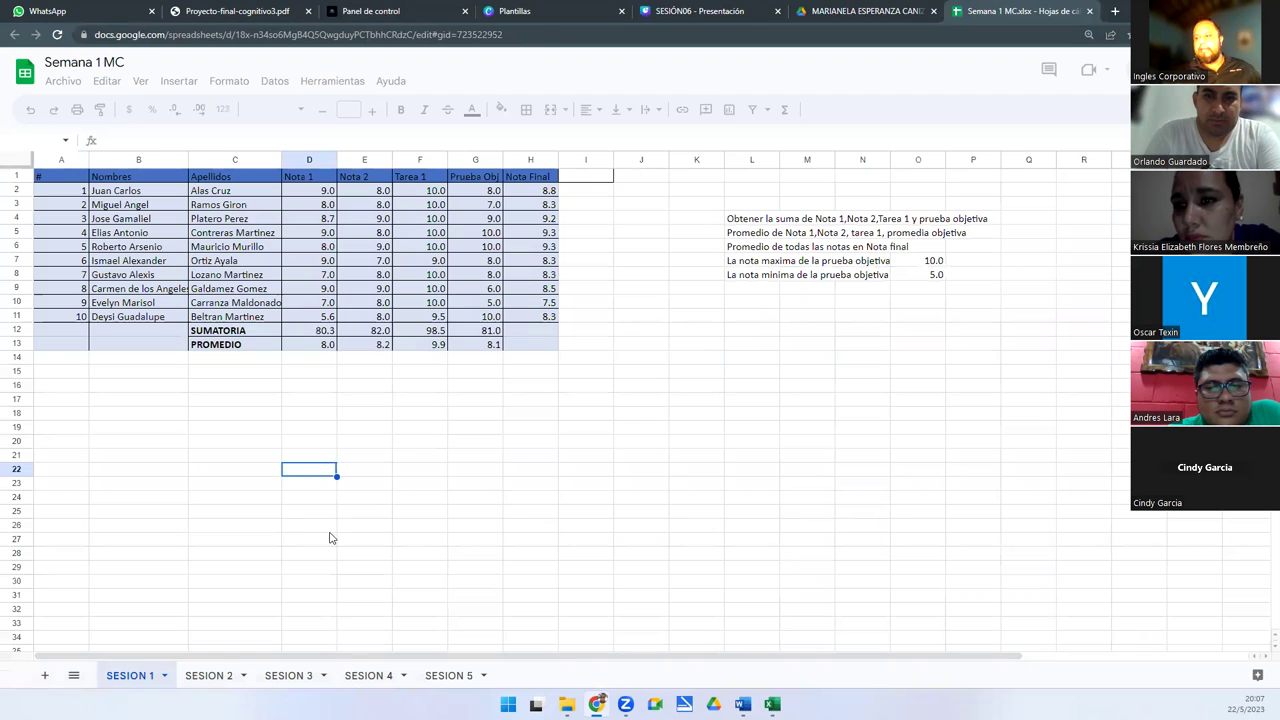
{"action": "left_click", "coordinate": [300, 520]}
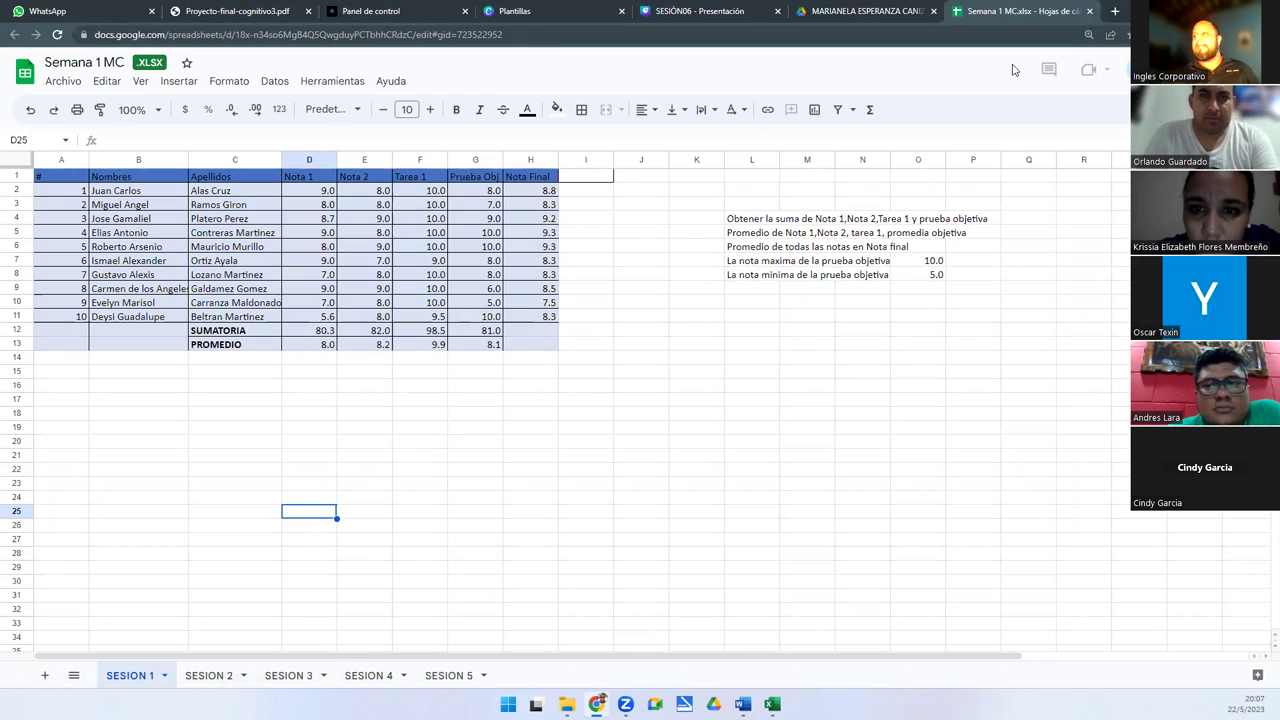
{"action": "left_click", "coordinate": [1091, 12]}
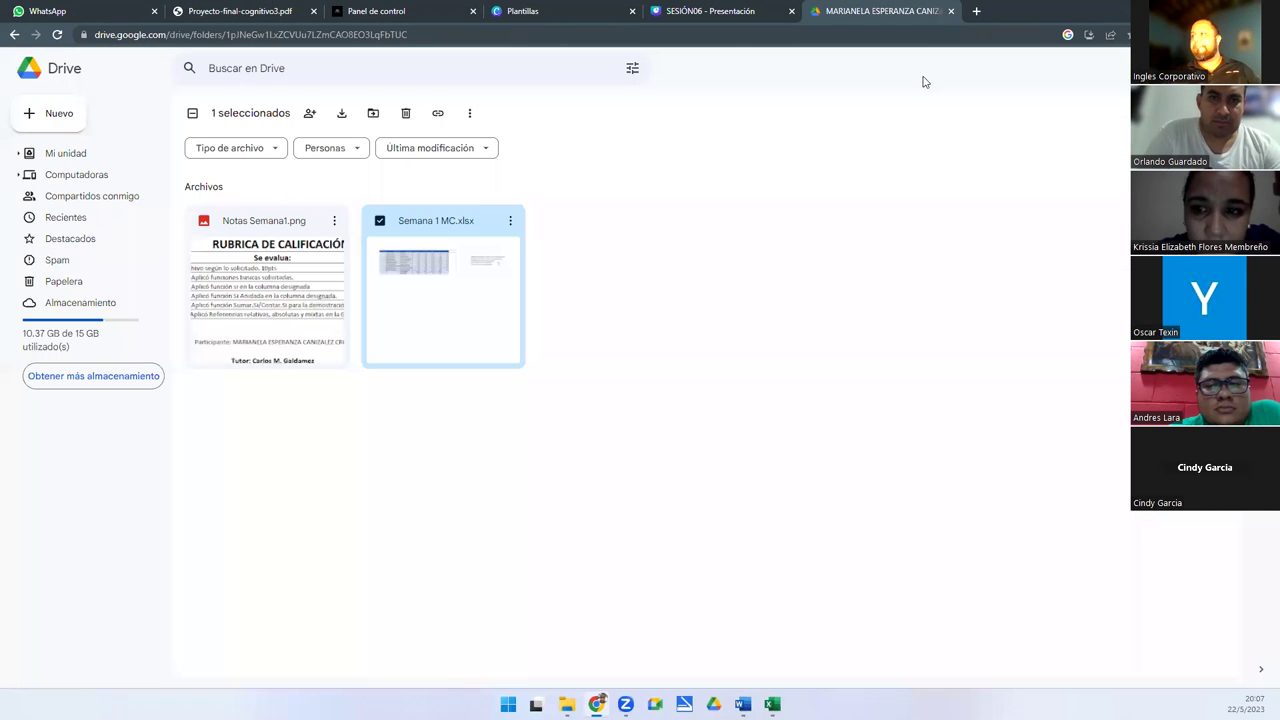
{"action": "left_click", "coordinate": [612, 235]}
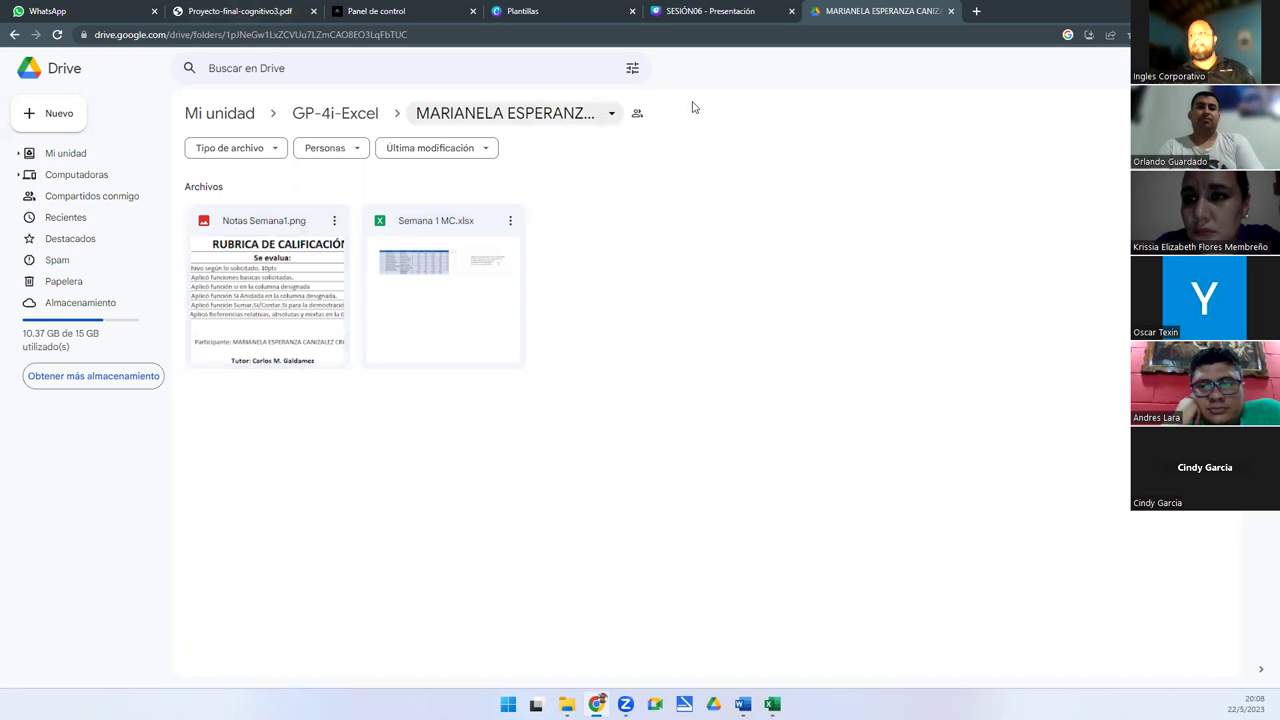
Step: Switch to File Explorer, open the Notas- G4I(2) workbook from the Excel Intermedio G4I(2) folder, and bring it to the front
{"action": "left_click", "coordinate": [685, 14]}
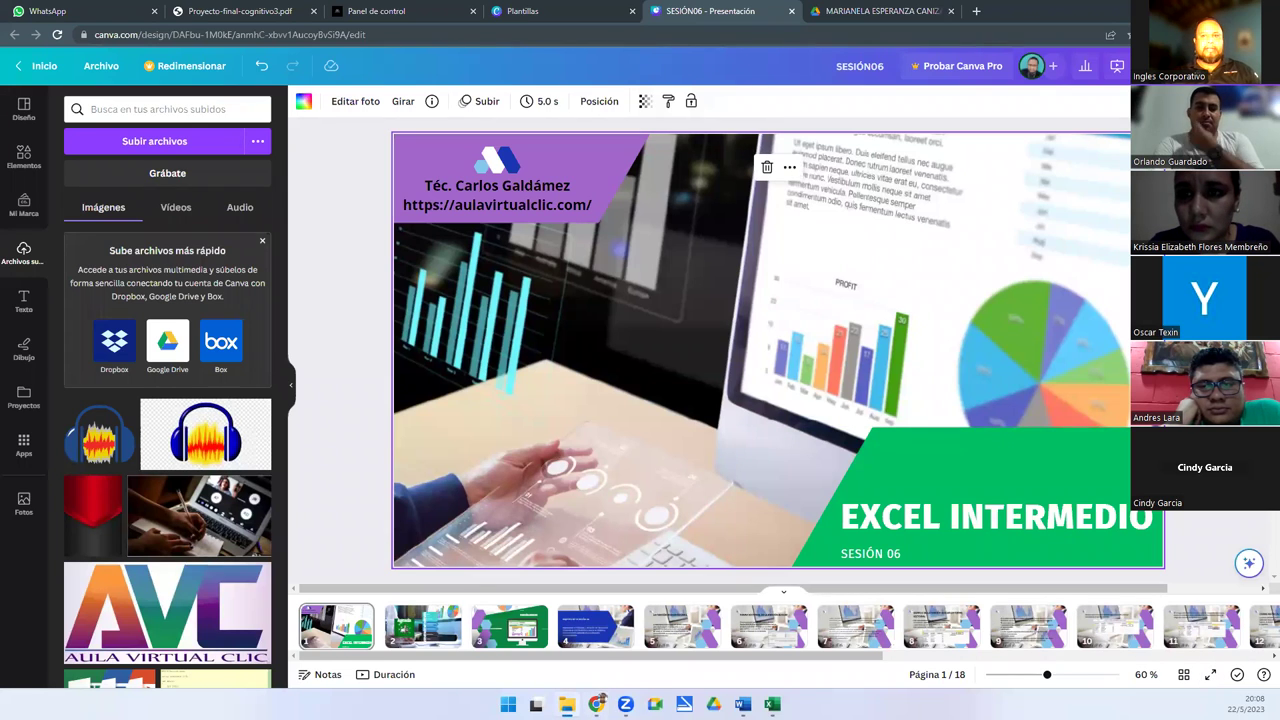
{"action": "left_click", "coordinate": [567, 704]}
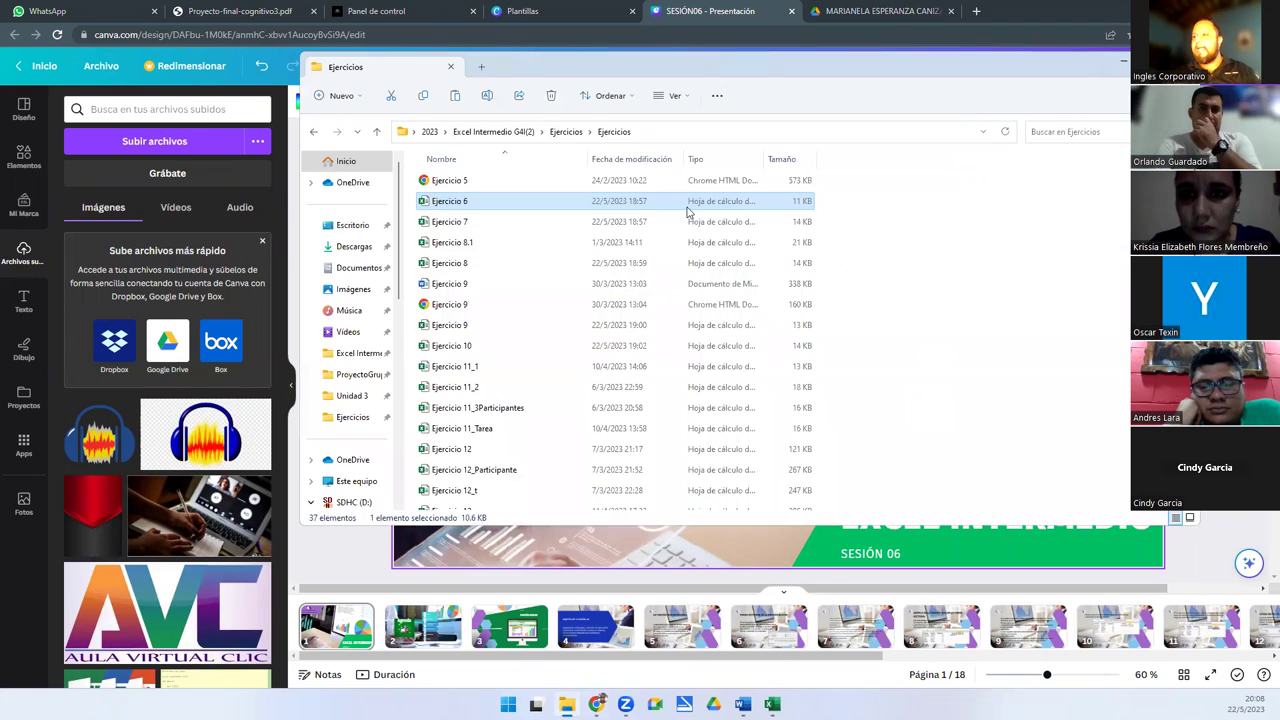
{"action": "left_click", "coordinate": [376, 131]}
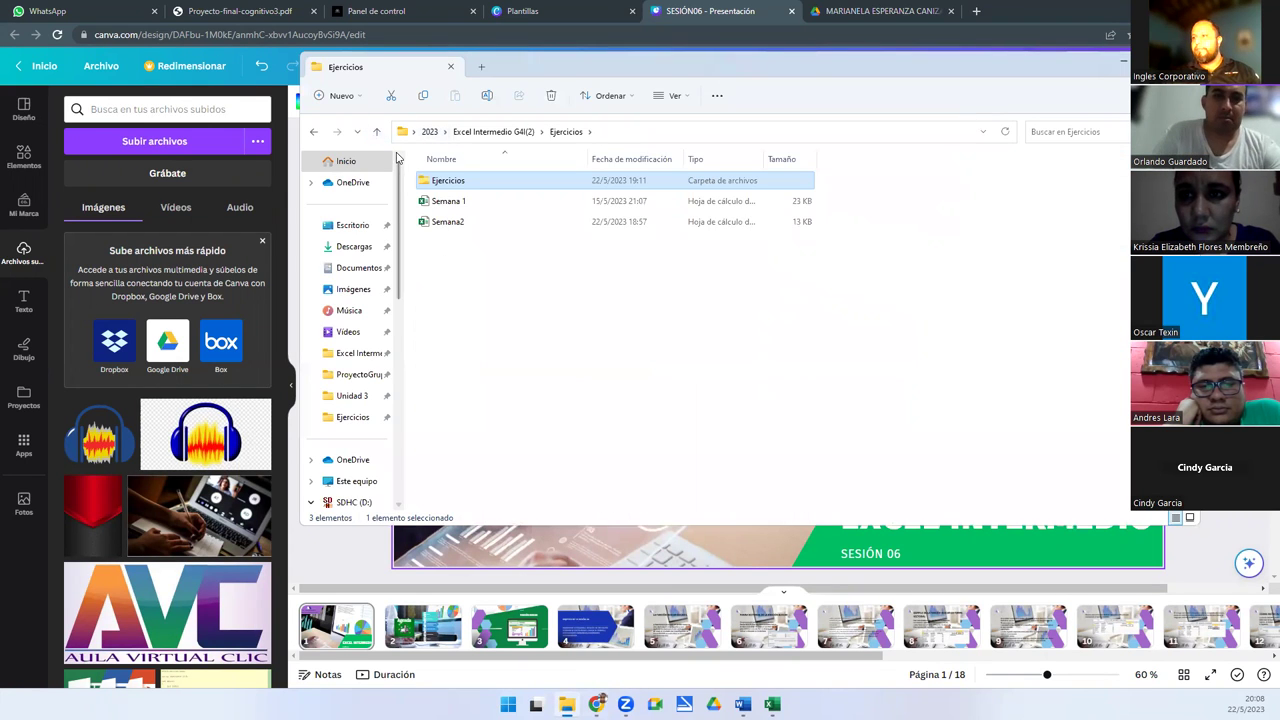
{"action": "left_click", "coordinate": [377, 133]}
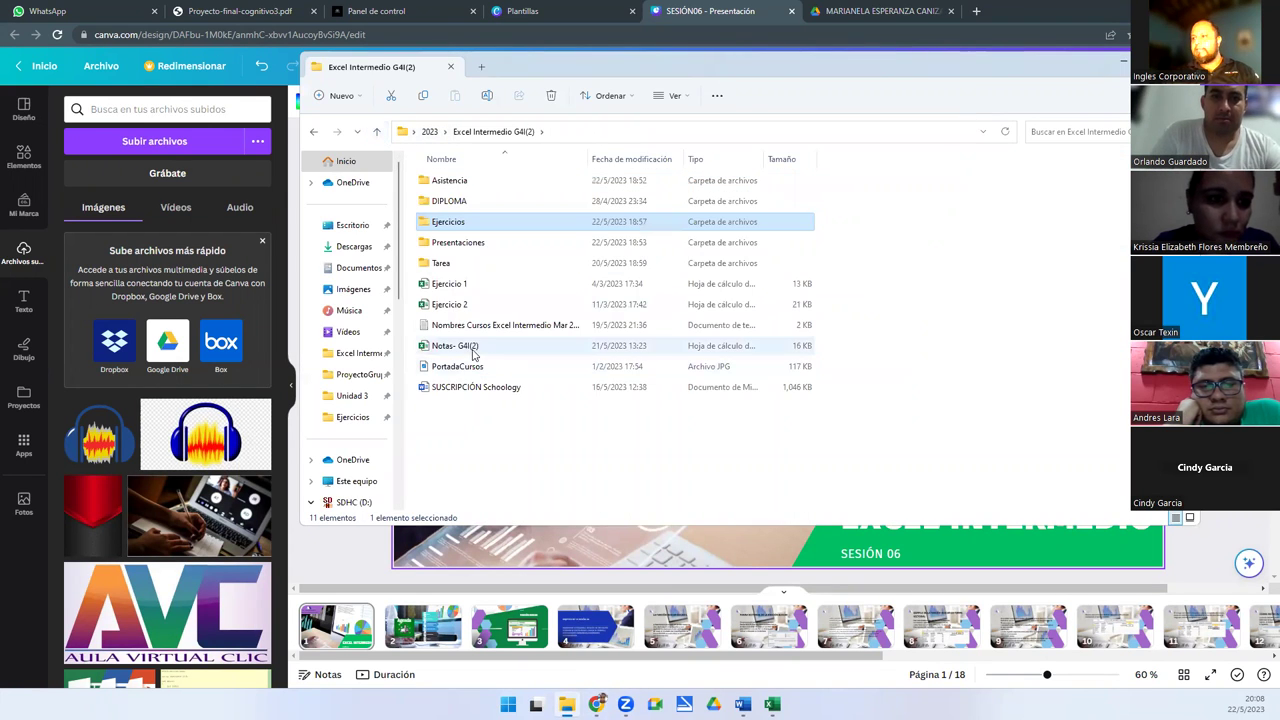
{"action": "left_click", "coordinate": [475, 352]}
{"action": "left_click", "coordinate": [1124, 68]}
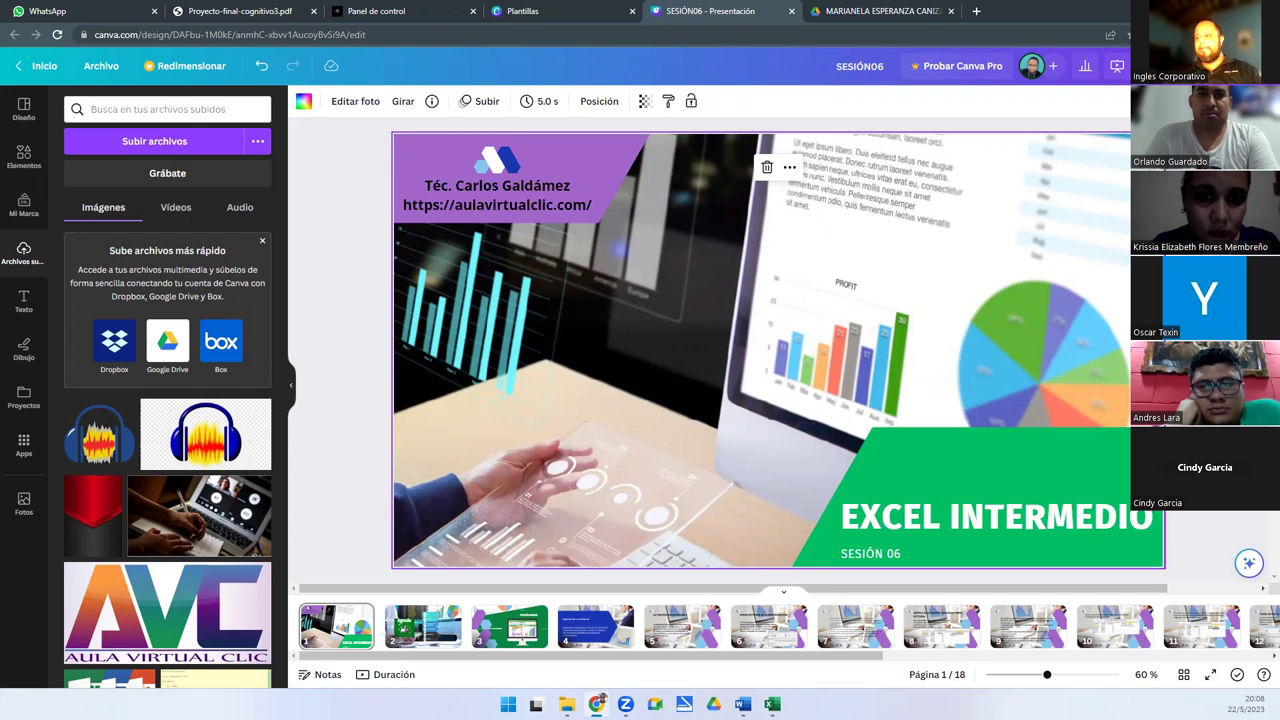
{"action": "key", "text": "alt+Tab"}
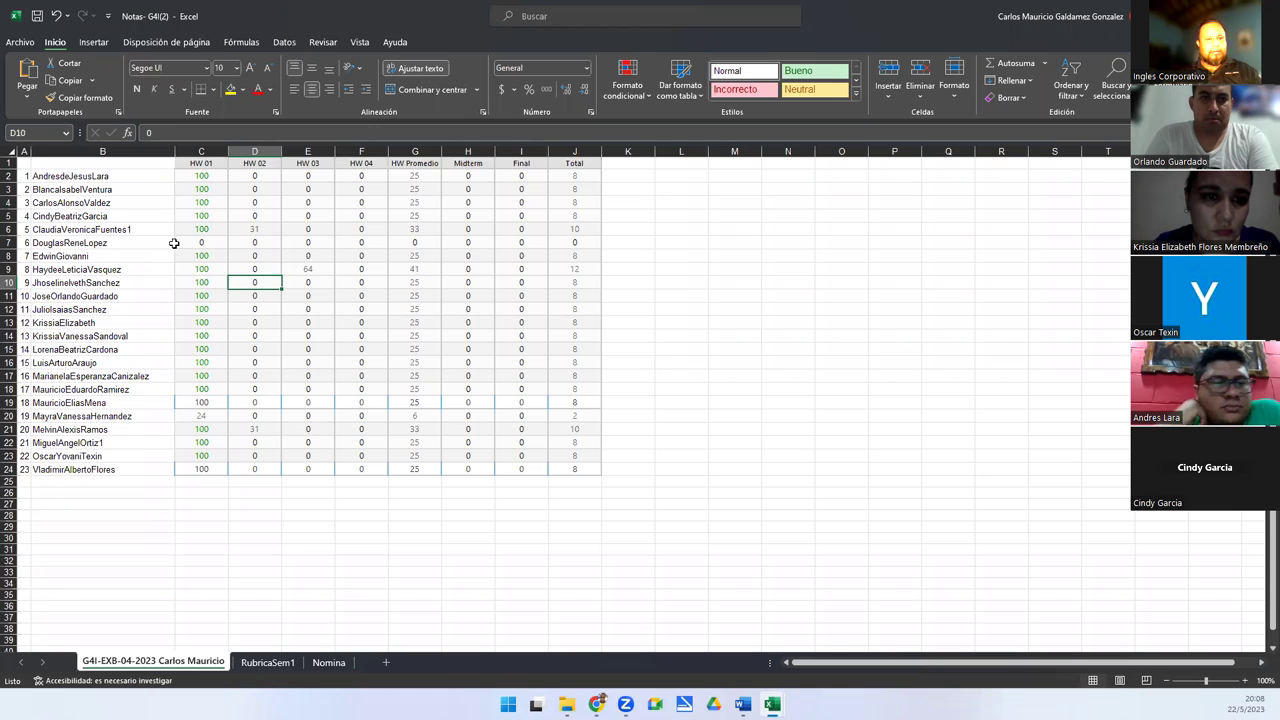
Step: Check the names and HW 01 grades of students number 6 and 19 in the grade sheet
{"action": "left_click", "coordinate": [172, 242]}
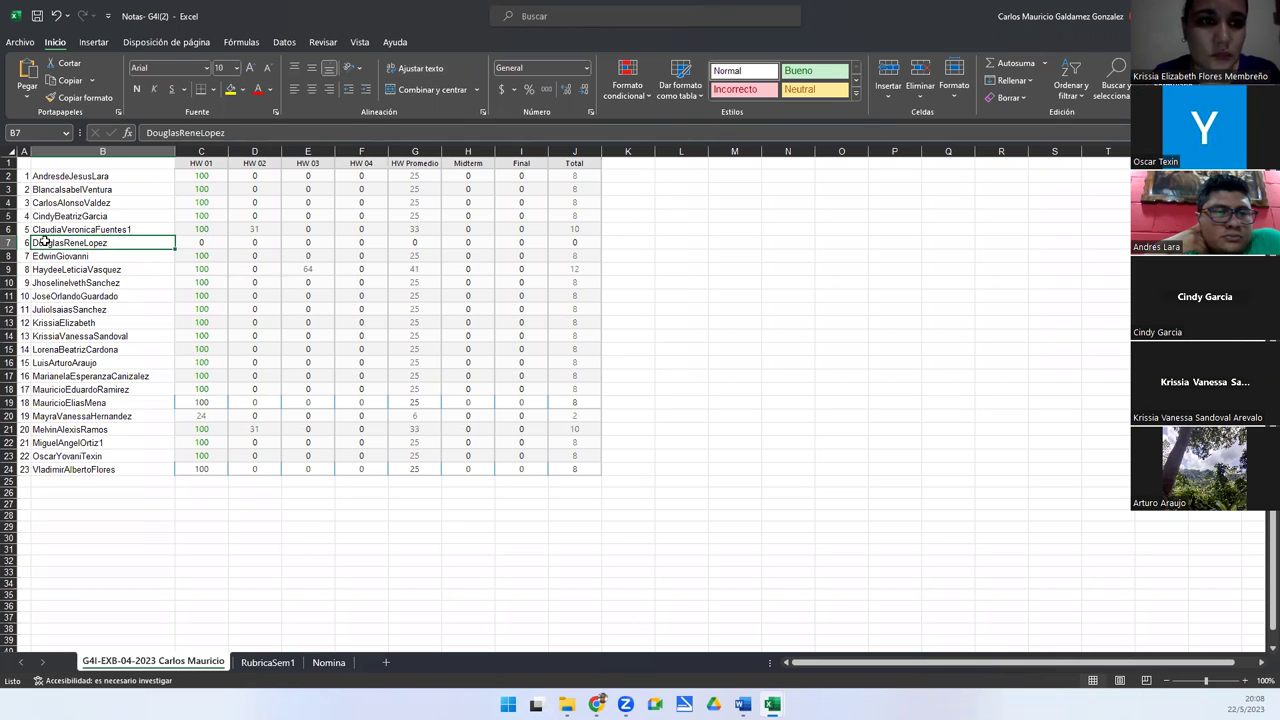
{"action": "left_click", "coordinate": [50, 418]}
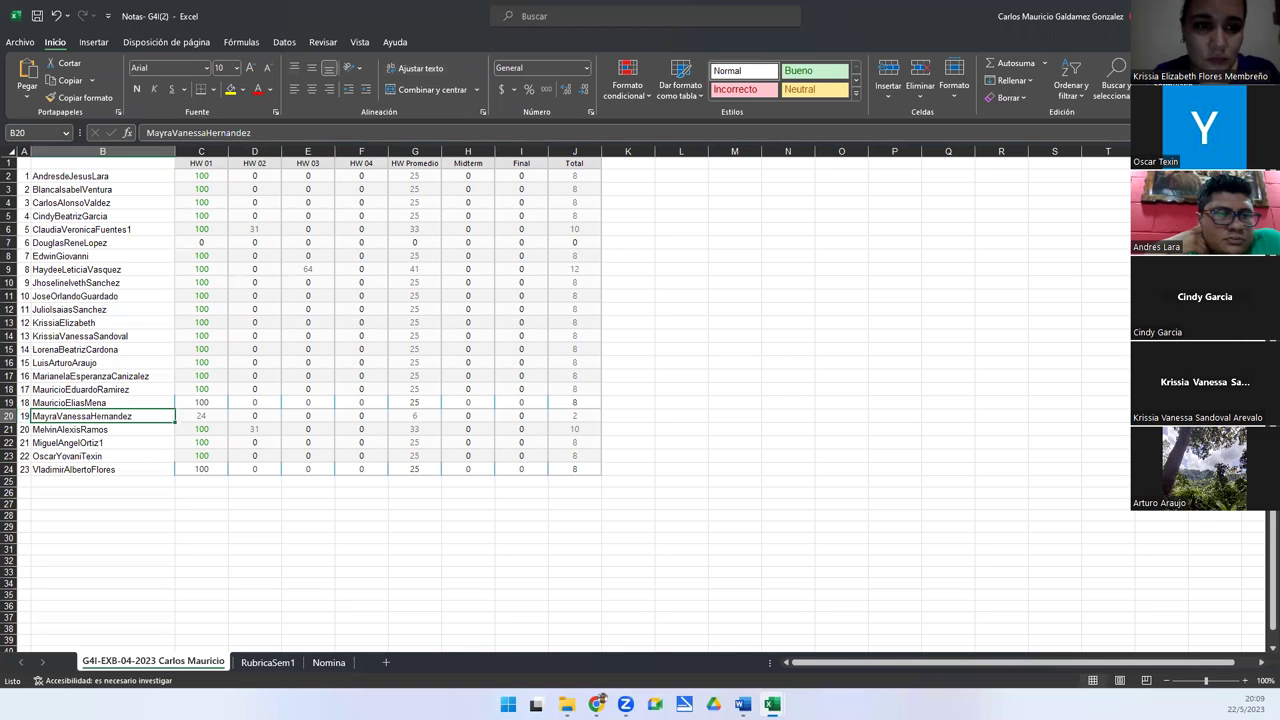
{"action": "left_click", "coordinate": [200, 243]}
{"action": "left_click", "coordinate": [186, 415]}
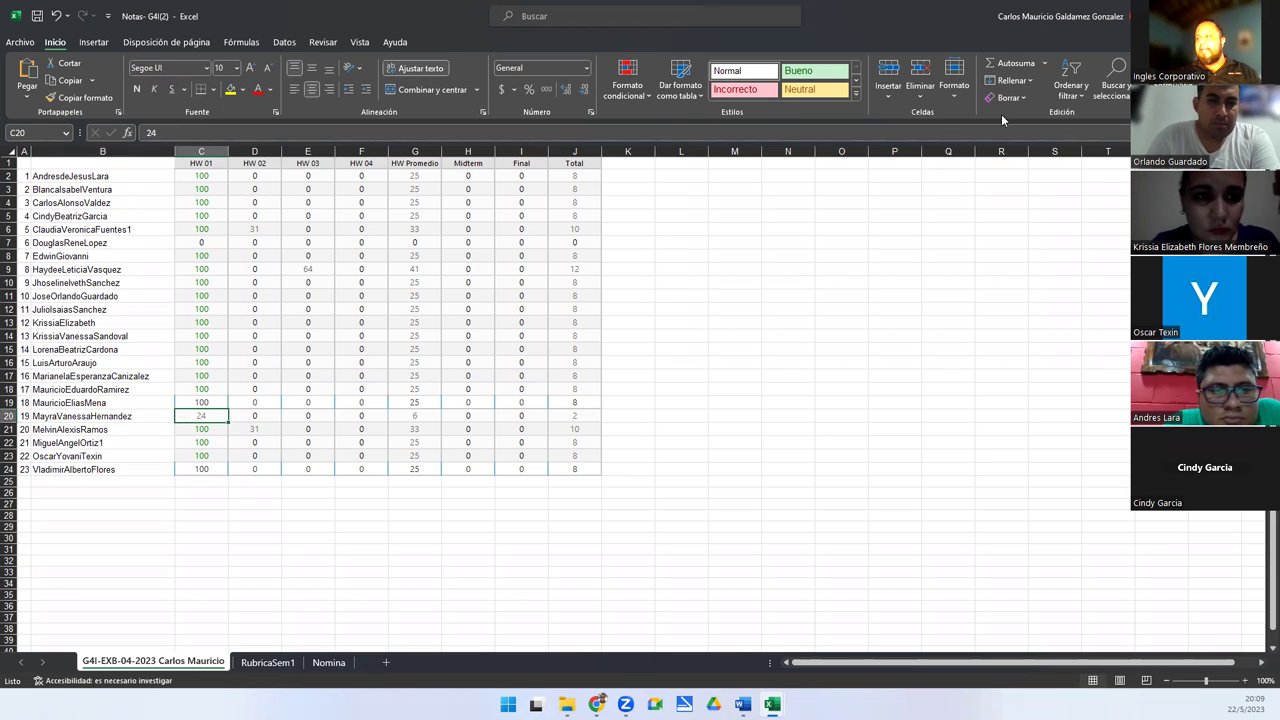
Step: Switch to the SESIÓN06 presentation in Canva and show it in full screen
{"action": "key", "text": "alt+Tab"}
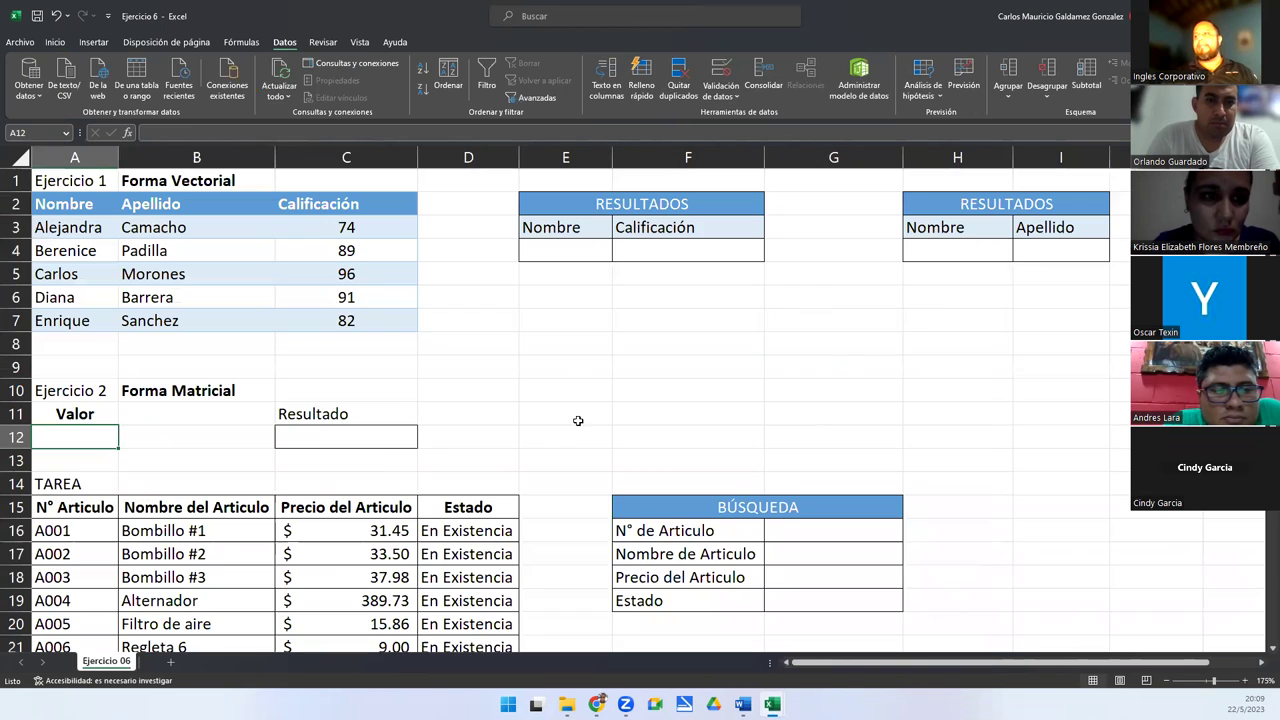
{"action": "key", "text": "alt+Tab"}
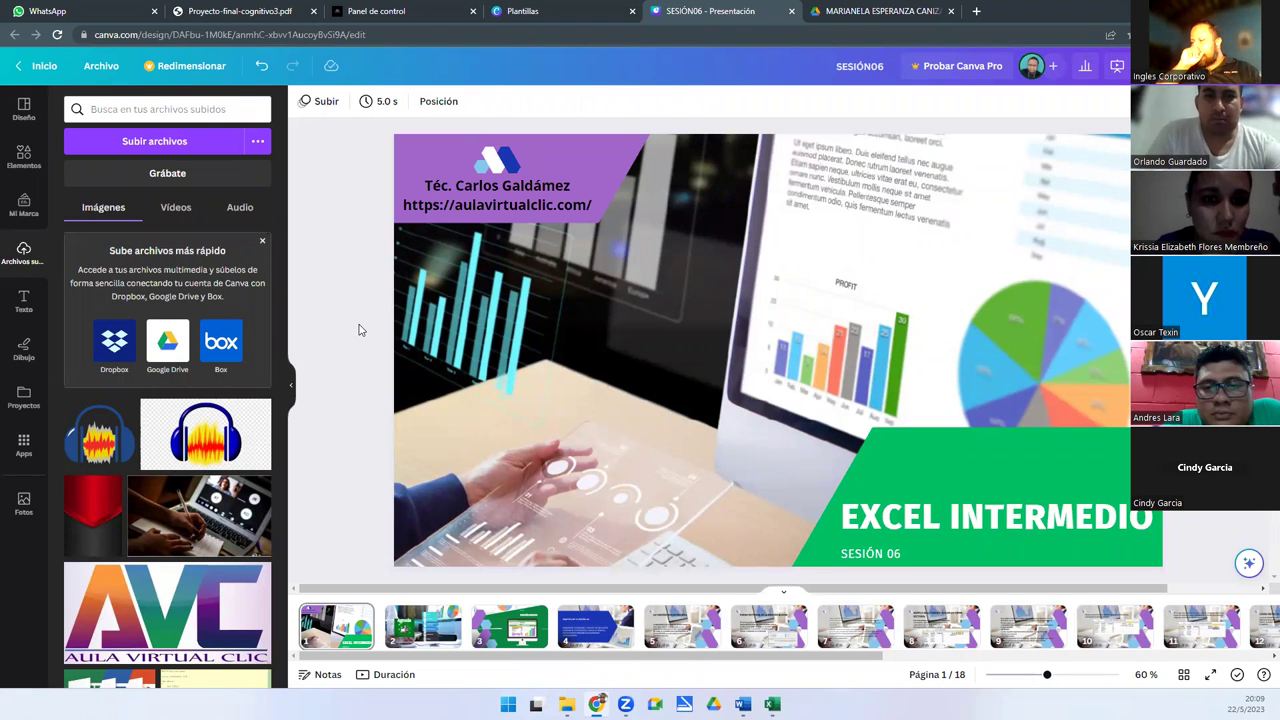
{"action": "left_click", "coordinate": [1211, 676]}
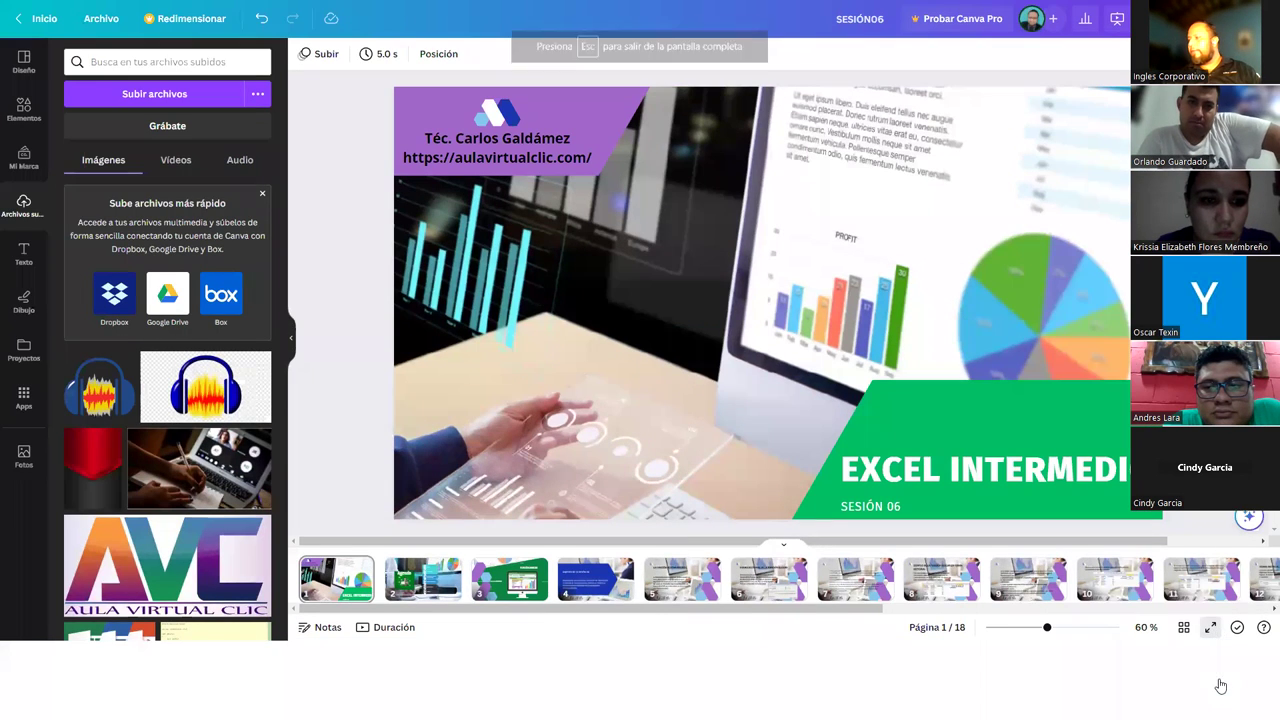
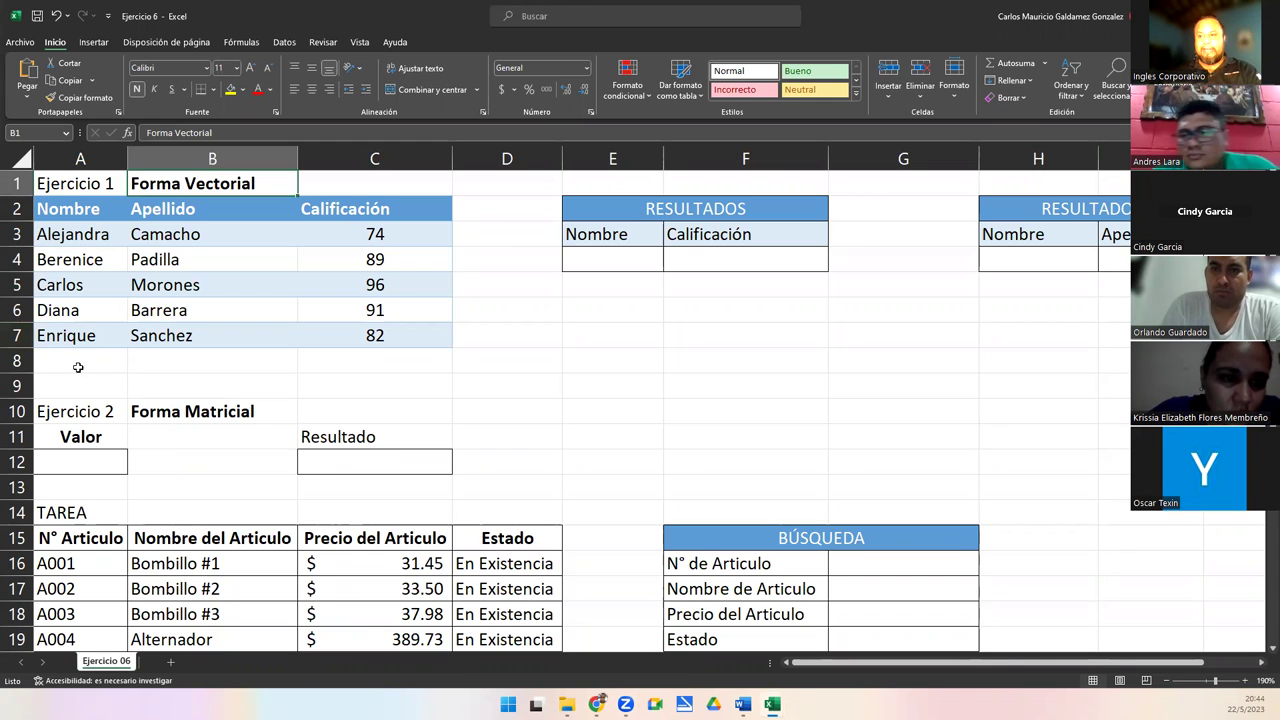
Step: Review Ejercicio 1 on the Ejercicio 06 sheet, highlighting its title, the names in A3:A7, the data in A3:C7 and the grades in C3:C7
{"action": "left_click_drag", "start_coordinate": [50, 183], "coordinate": [346, 189]}
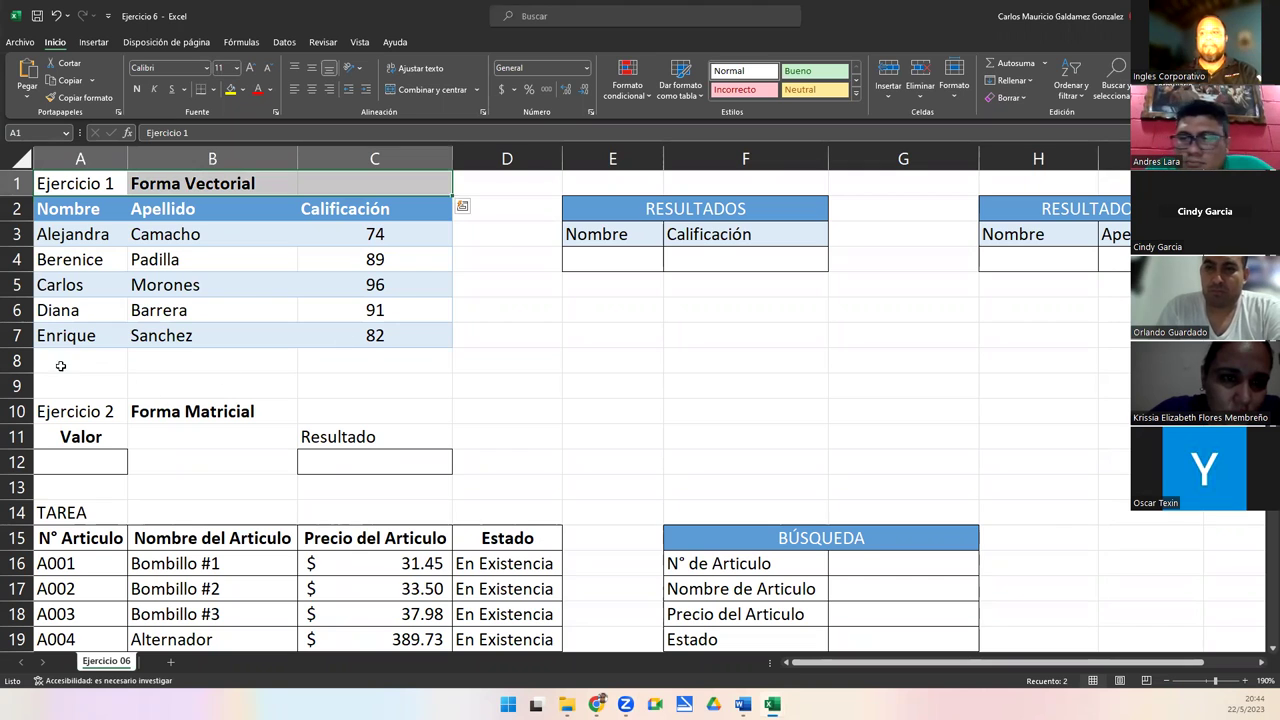
{"action": "left_click_drag", "start_coordinate": [55, 232], "coordinate": [62, 342]}
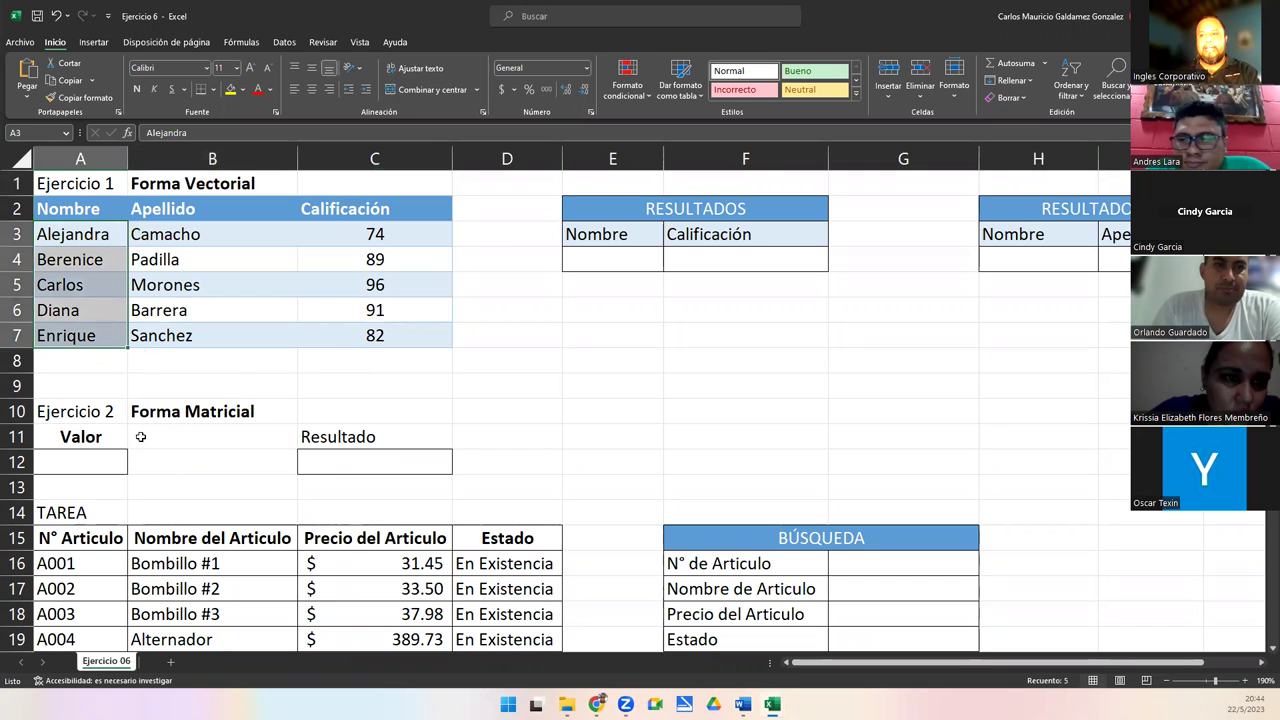
{"action": "left_click_drag", "start_coordinate": [98, 239], "coordinate": [362, 334]}
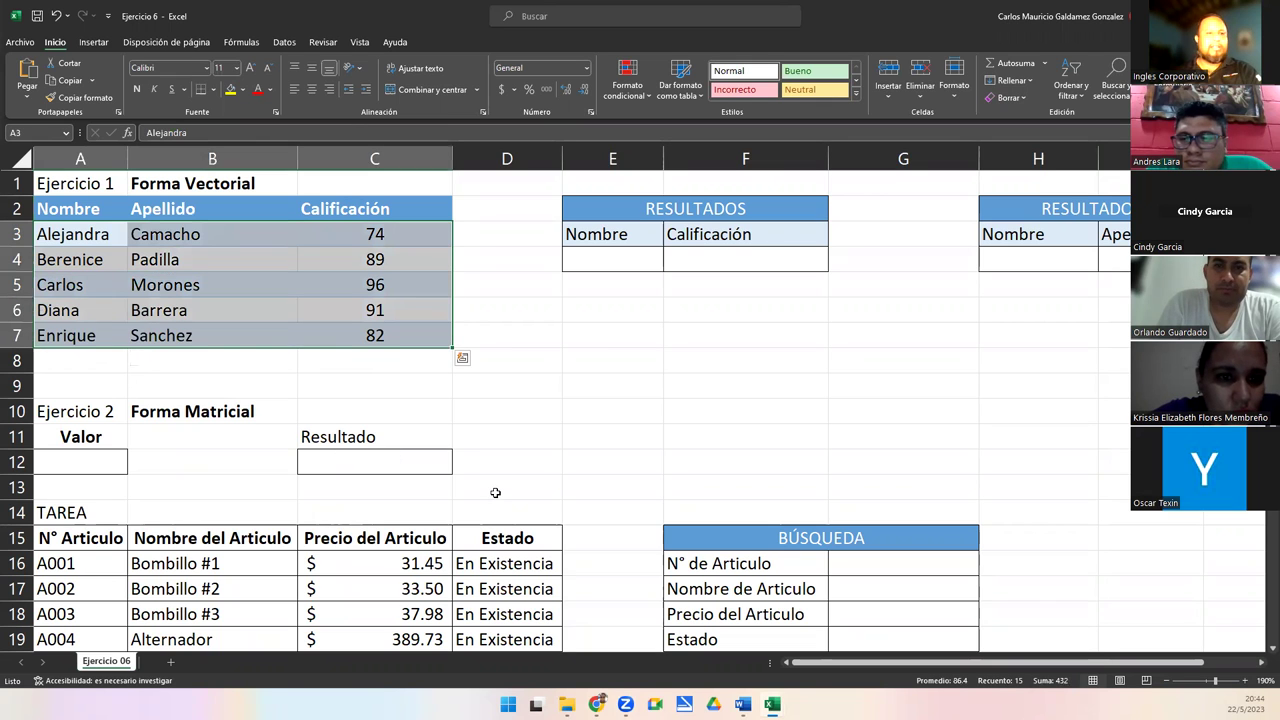
{"action": "left_click", "coordinate": [175, 253]}
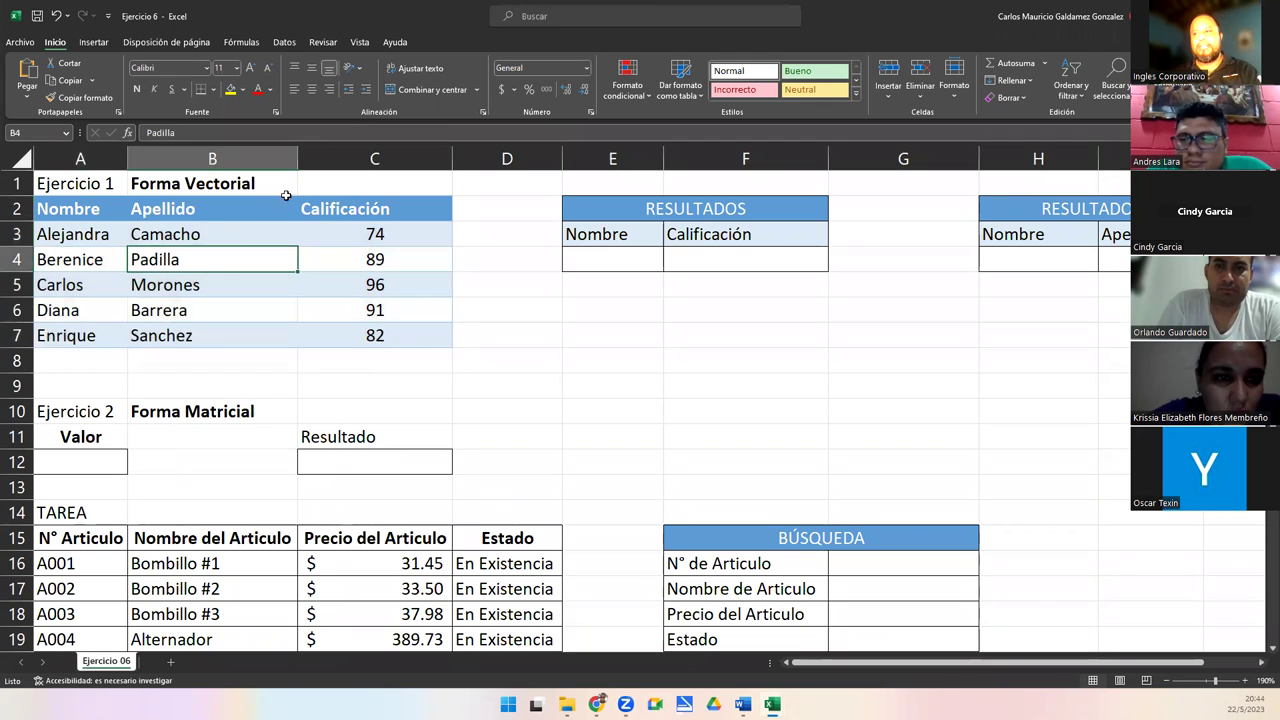
{"action": "left_click_drag", "start_coordinate": [342, 229], "coordinate": [360, 334]}
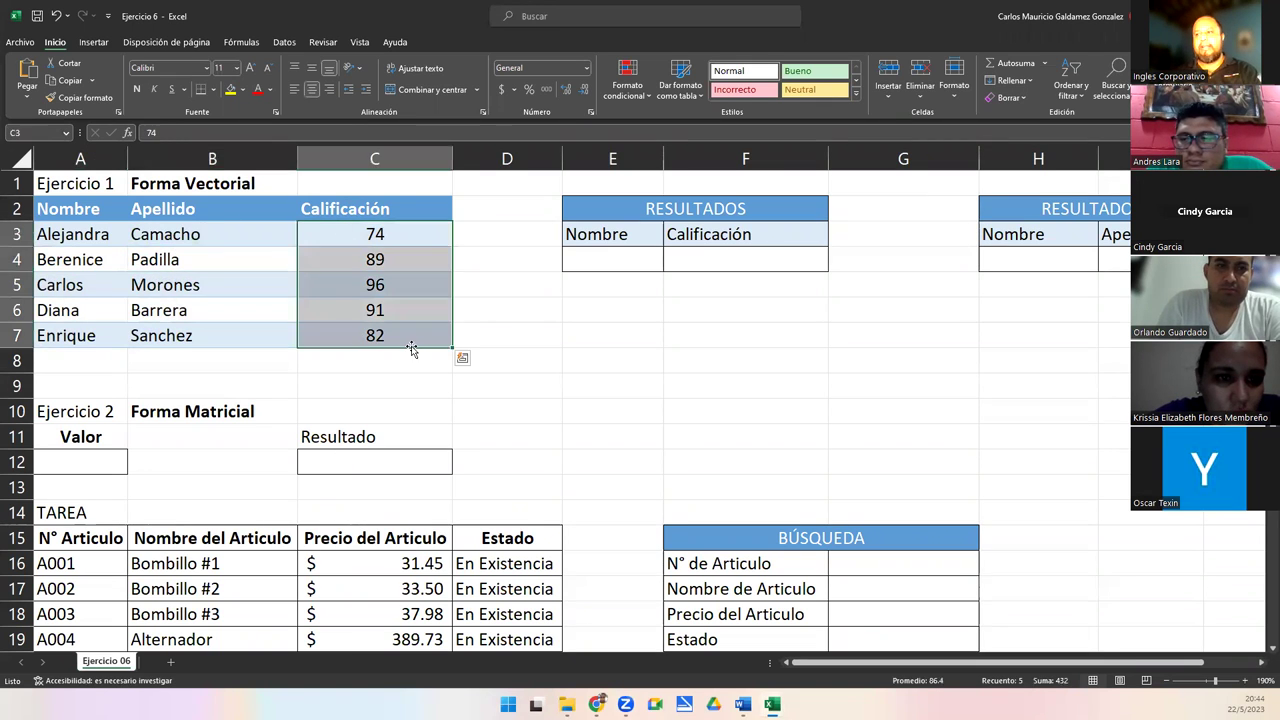
{"action": "left_click", "coordinate": [344, 329]}
Step: Examine the Nombre and Calificación RESULTADOS table, its lookup cell E4, and the source names in A3:A7
{"action": "left_click", "coordinate": [610, 258]}
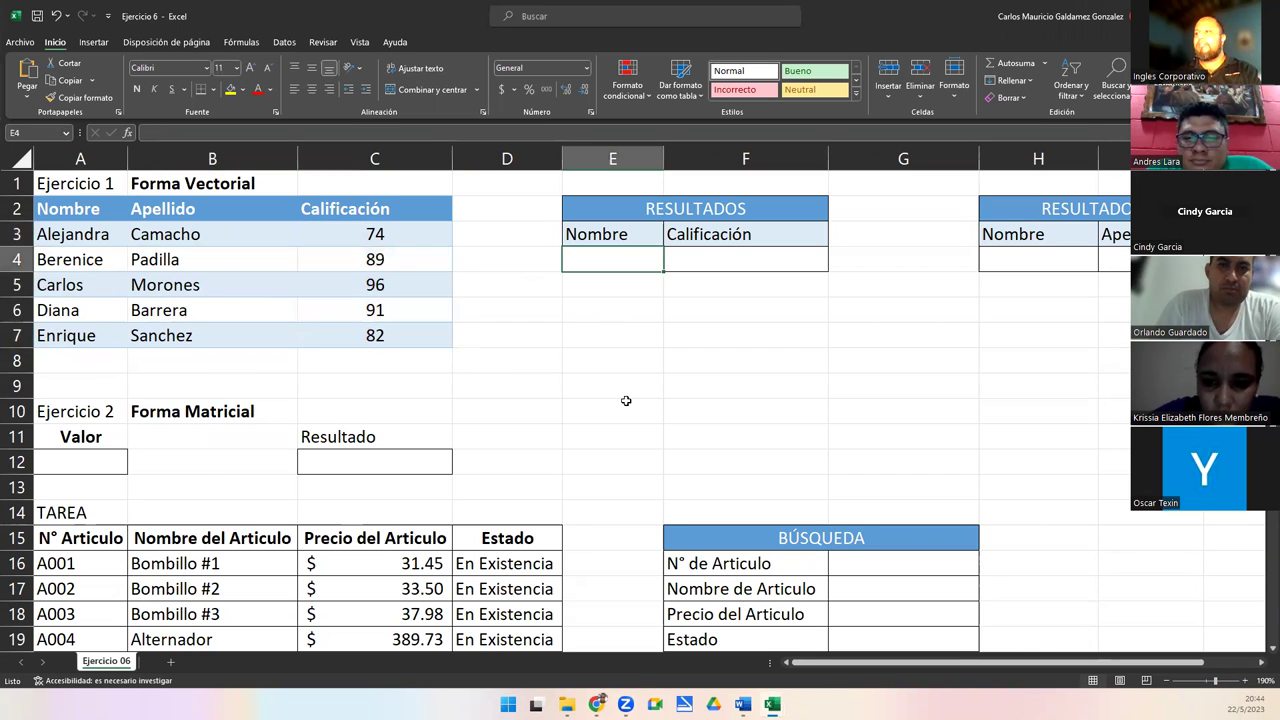
{"action": "left_click_drag", "start_coordinate": [628, 206], "coordinate": [635, 259]}
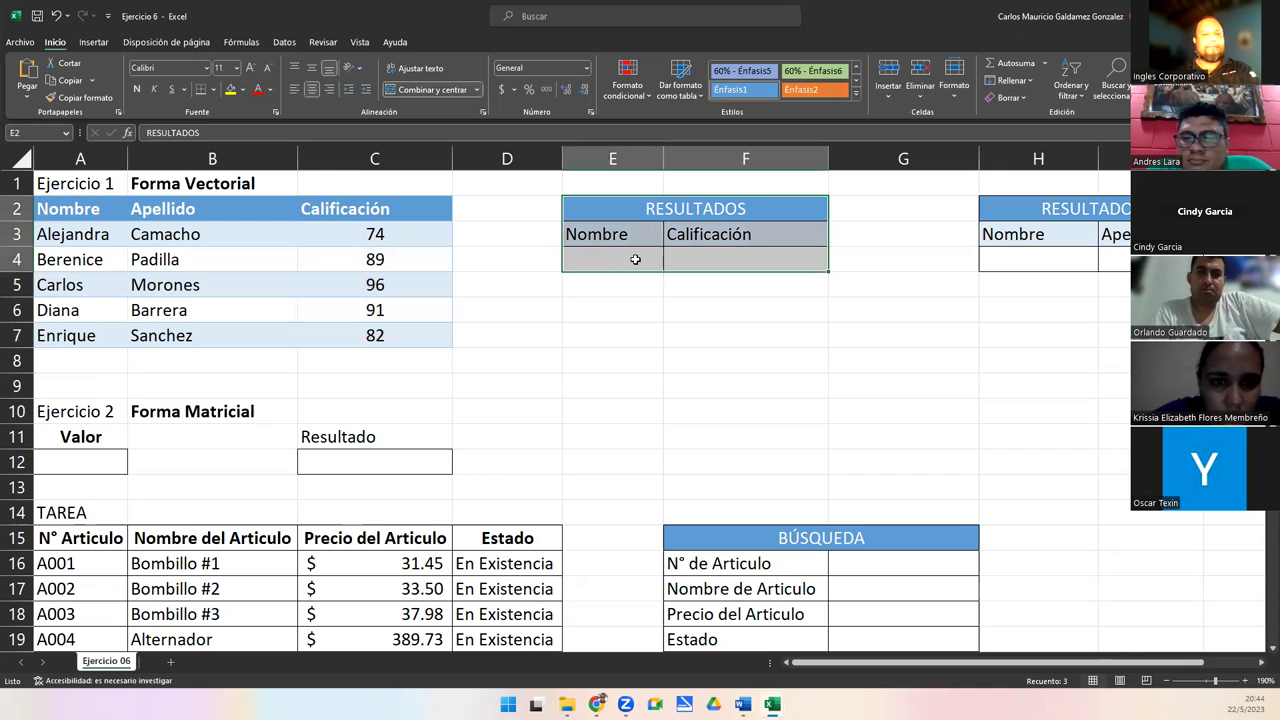
{"action": "left_click", "coordinate": [630, 261]}
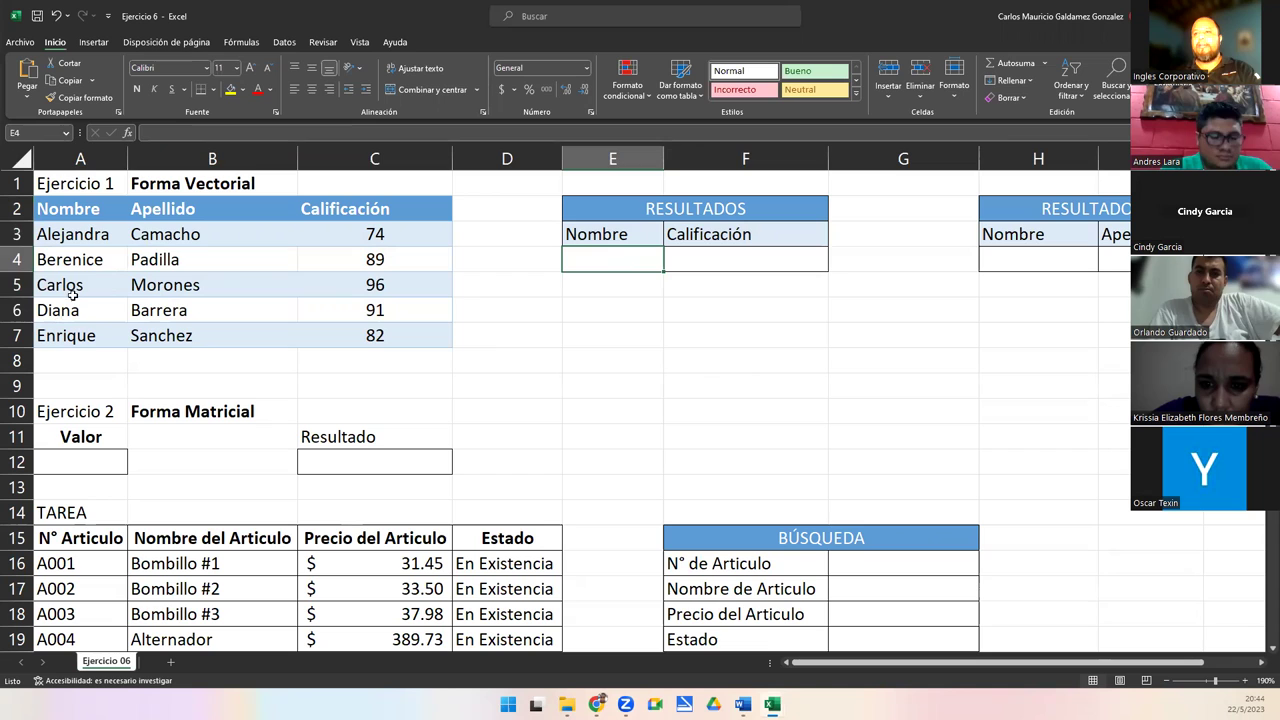
{"action": "left_click_drag", "start_coordinate": [73, 237], "coordinate": [72, 338]}
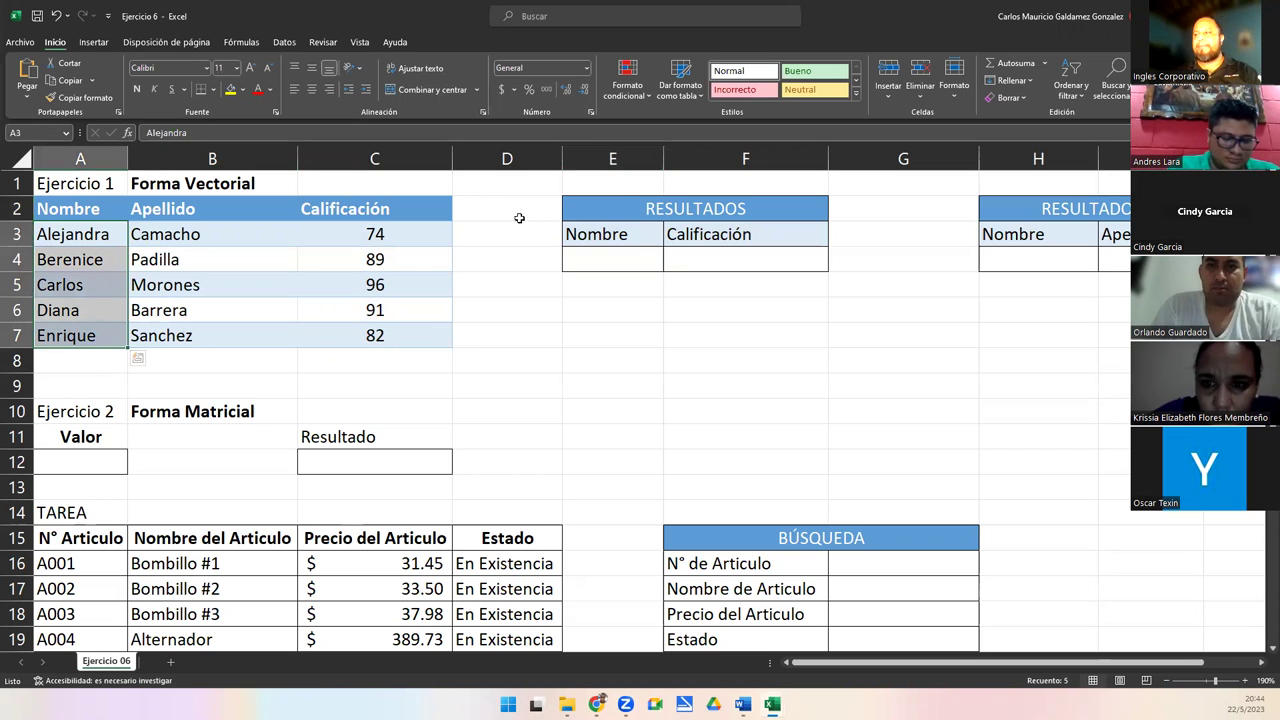
Step: Enter the formula =BUSCAR(E4;A3:A7;C3:C7) in the Calificación result cell F4
{"action": "left_click", "coordinate": [680, 262]}
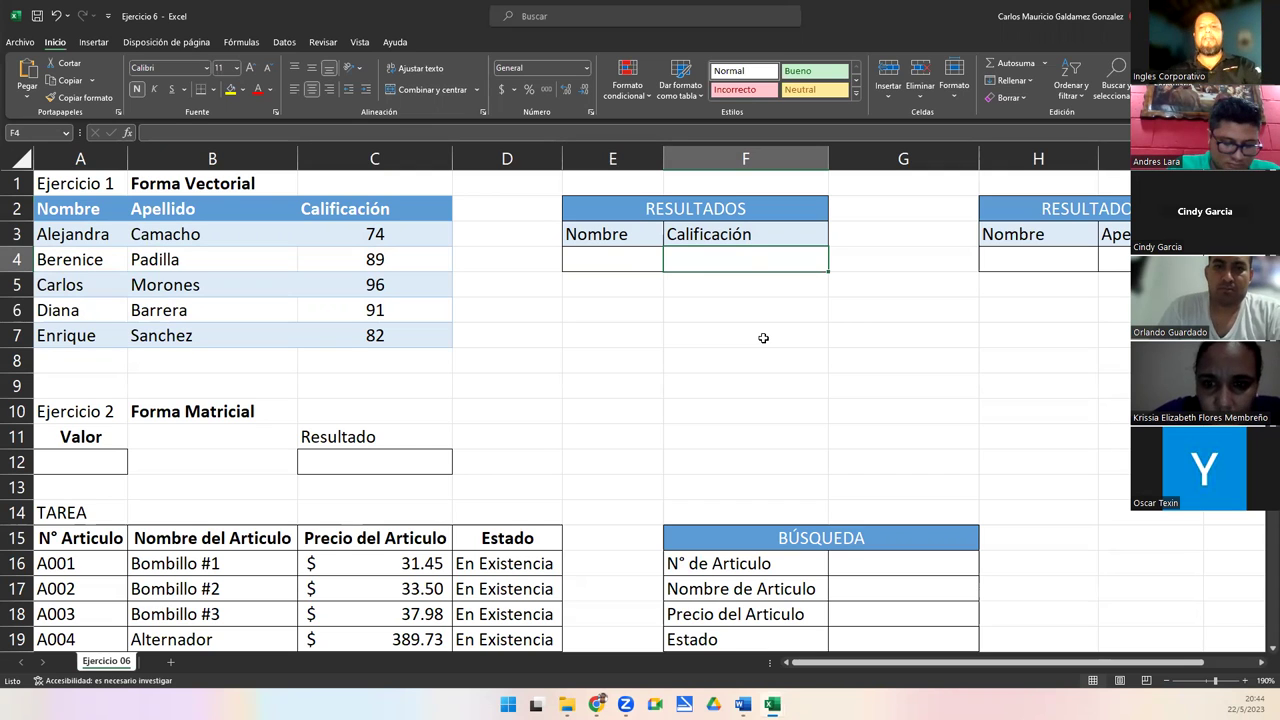
{"action": "type", "text": "="}
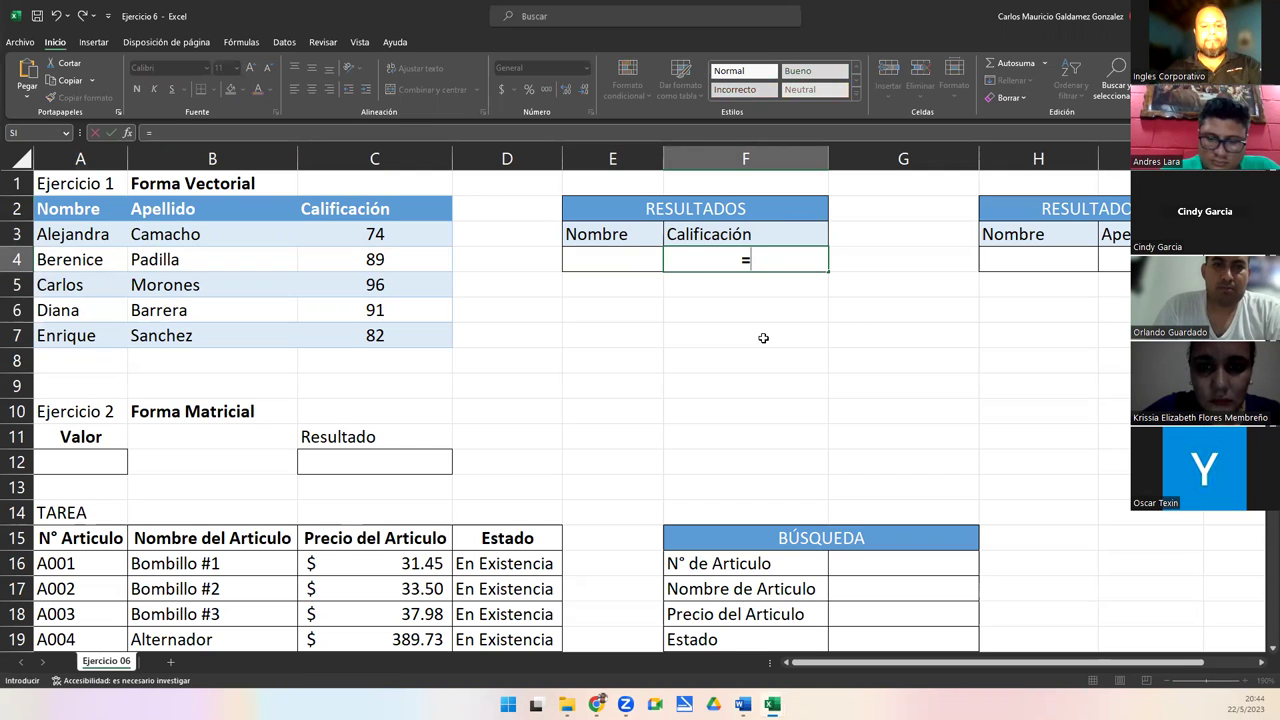
{"action": "type", "text": "busc"}
{"action": "key", "text": "Tab"}
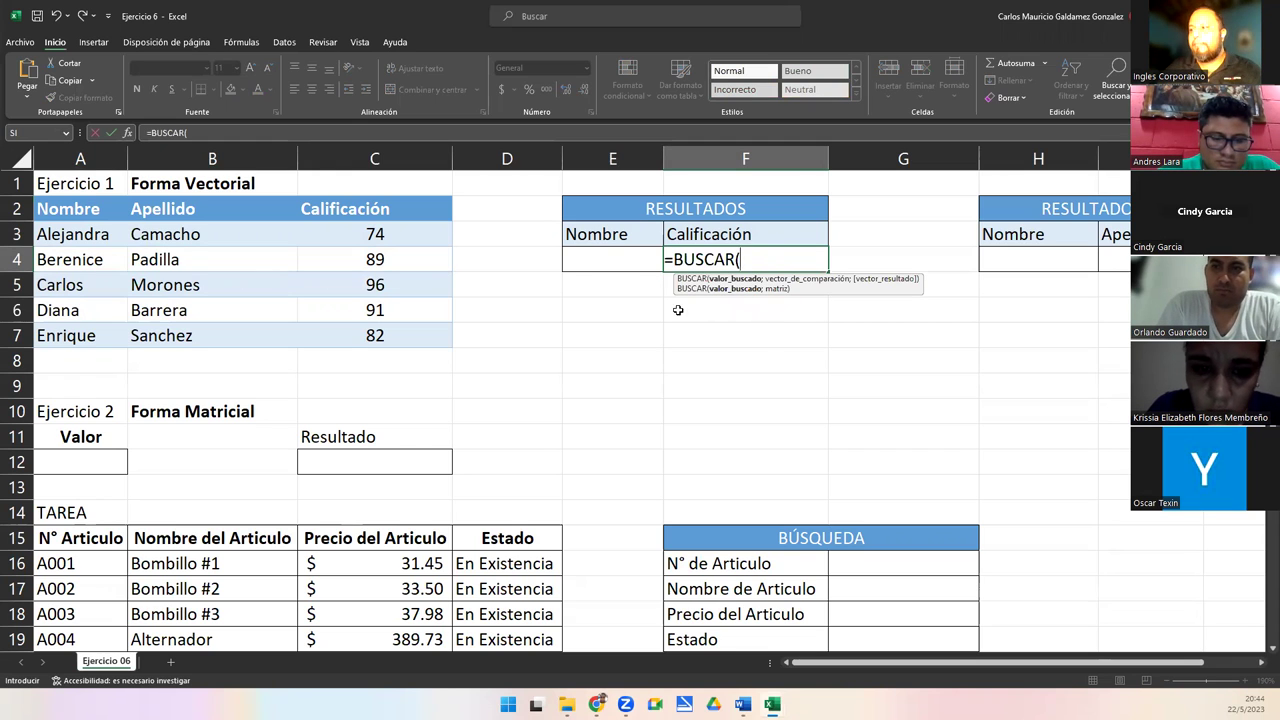
{"action": "left_click", "coordinate": [613, 260]}
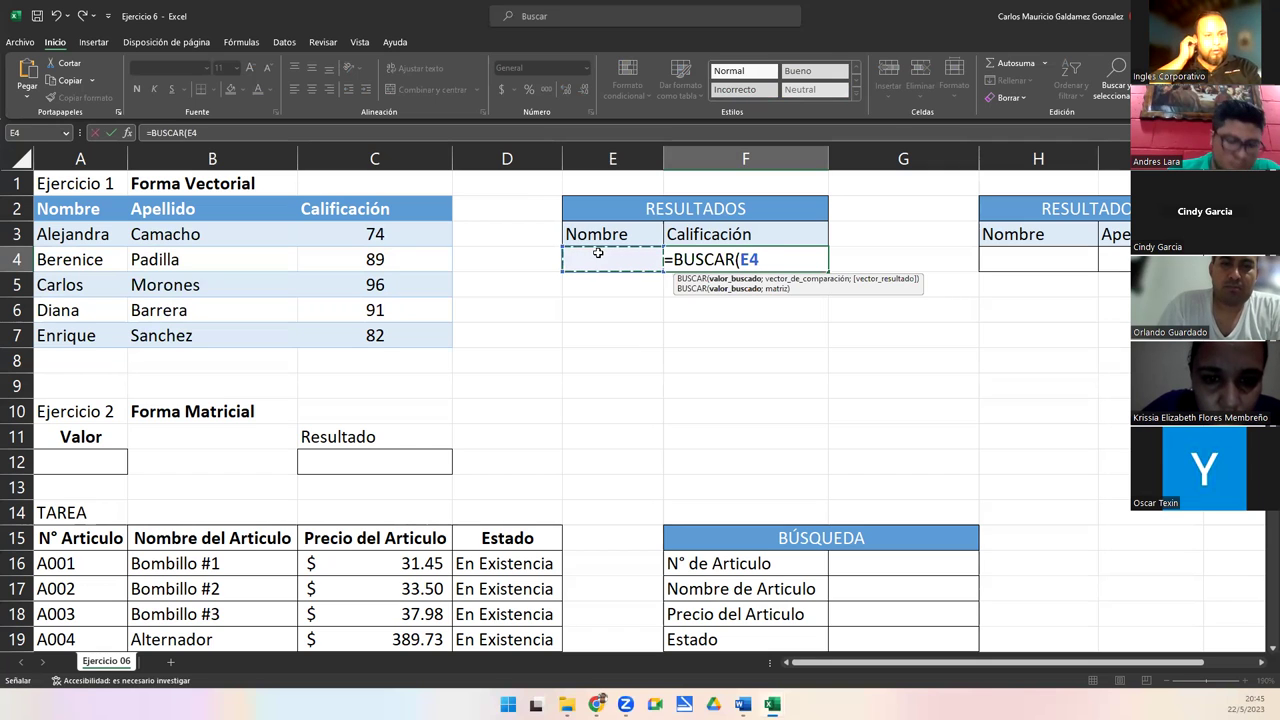
{"action": "type", "text": ";"}
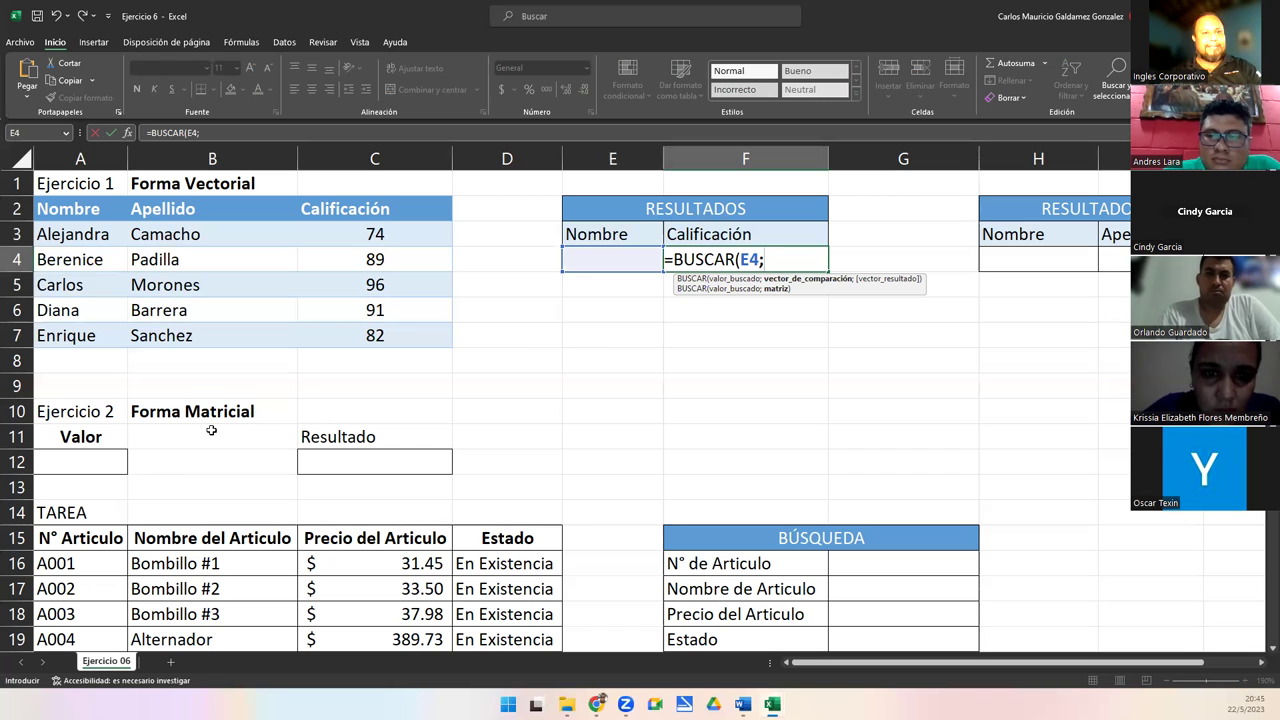
{"action": "left_click", "coordinate": [771, 262]}
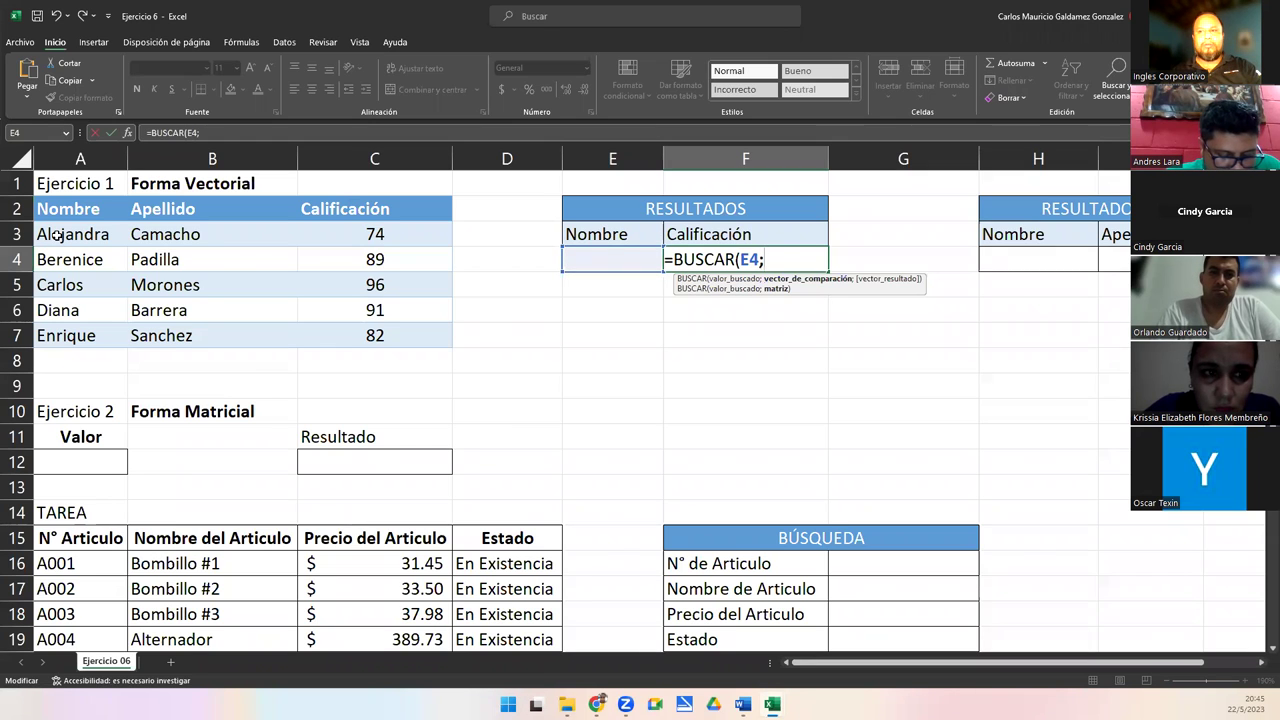
{"action": "left_click_drag", "start_coordinate": [53, 231], "coordinate": [64, 337]}
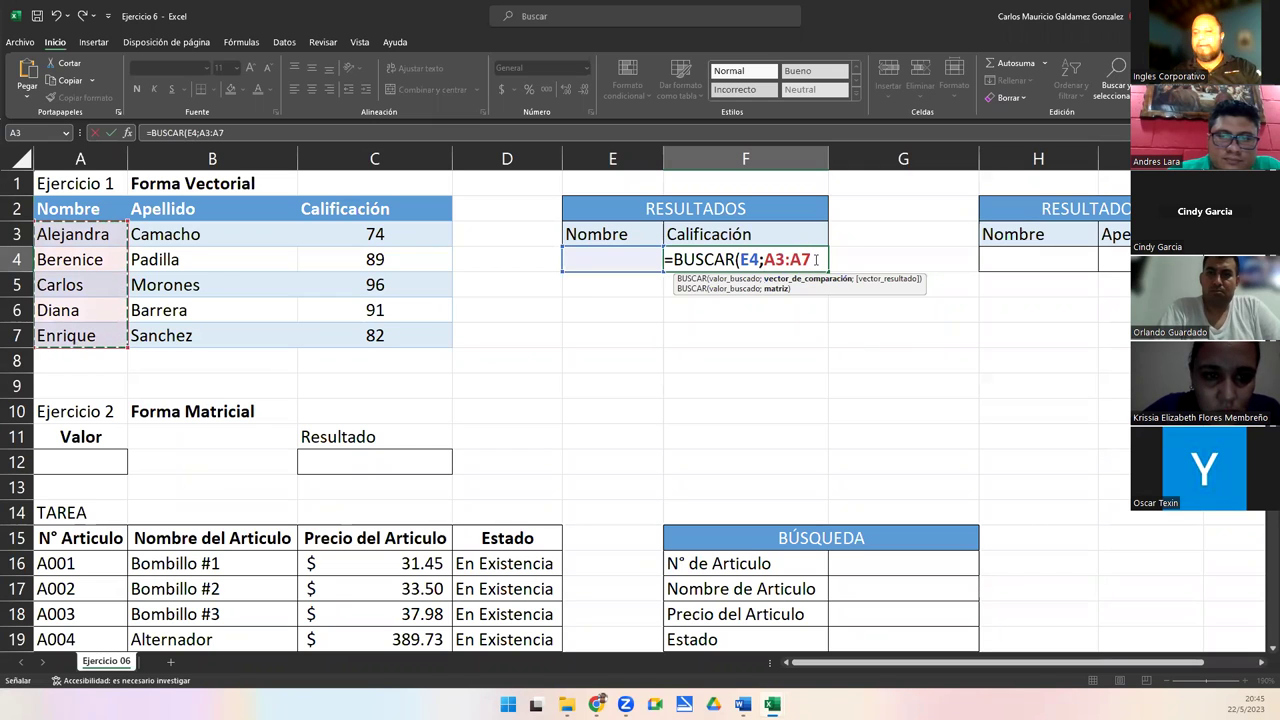
{"action": "type", "text": ";"}
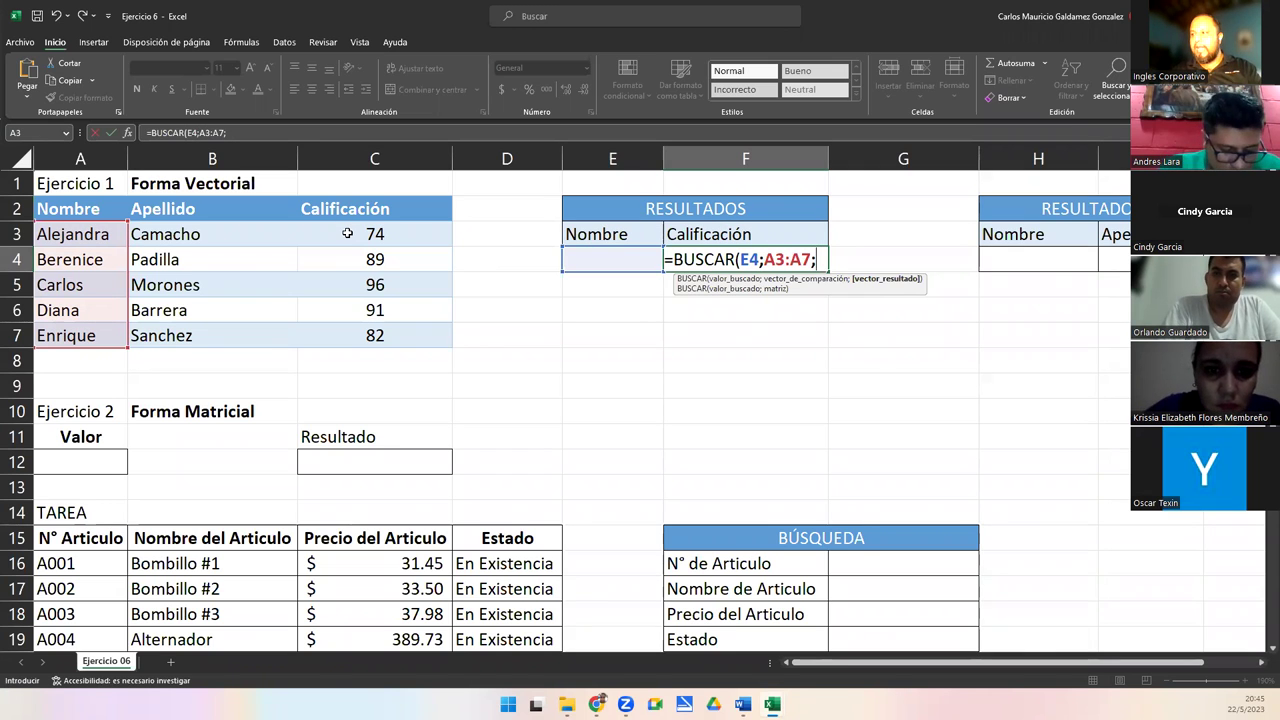
{"action": "left_click_drag", "start_coordinate": [347, 233], "coordinate": [372, 336]}
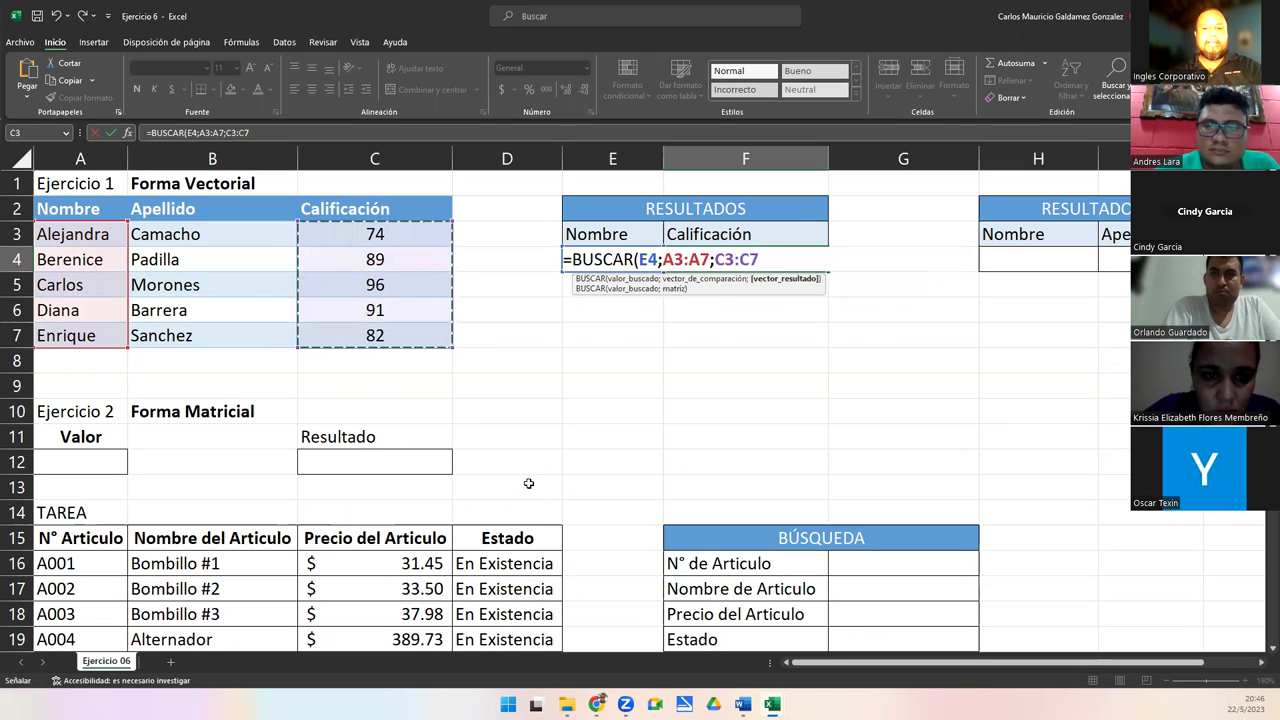
{"action": "type", "text": ")"}
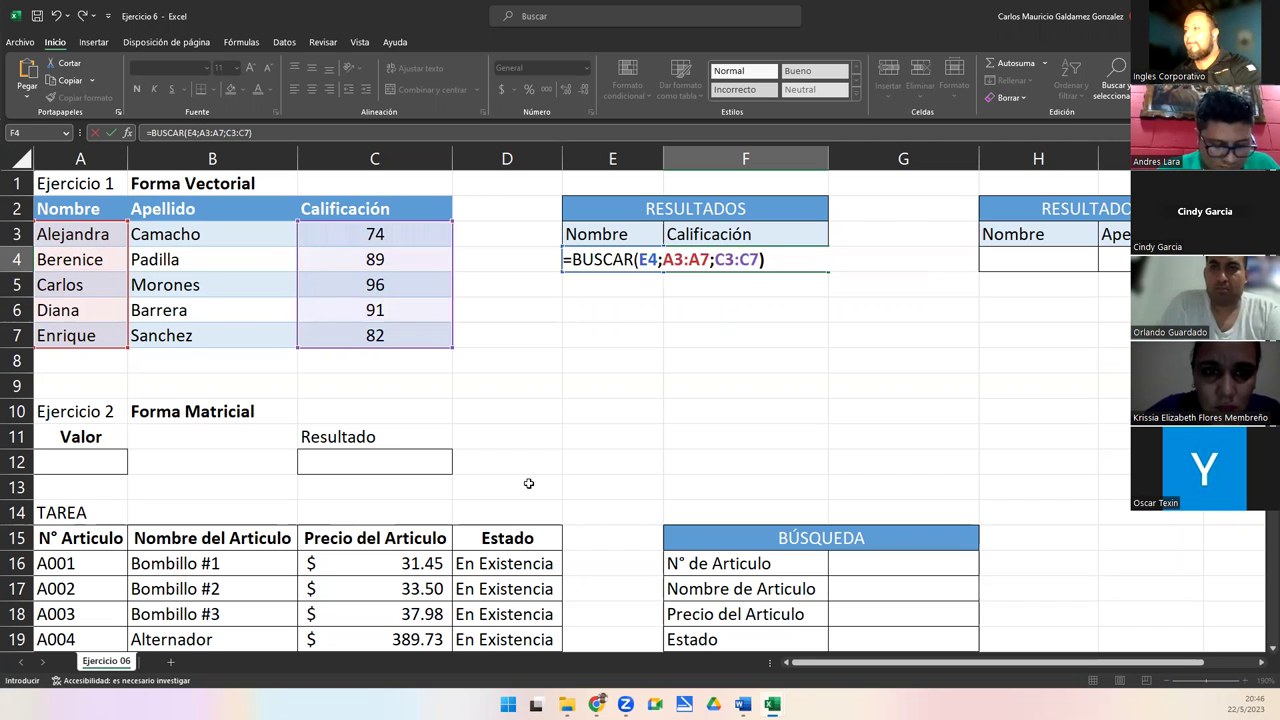
{"action": "key", "text": "Return"}
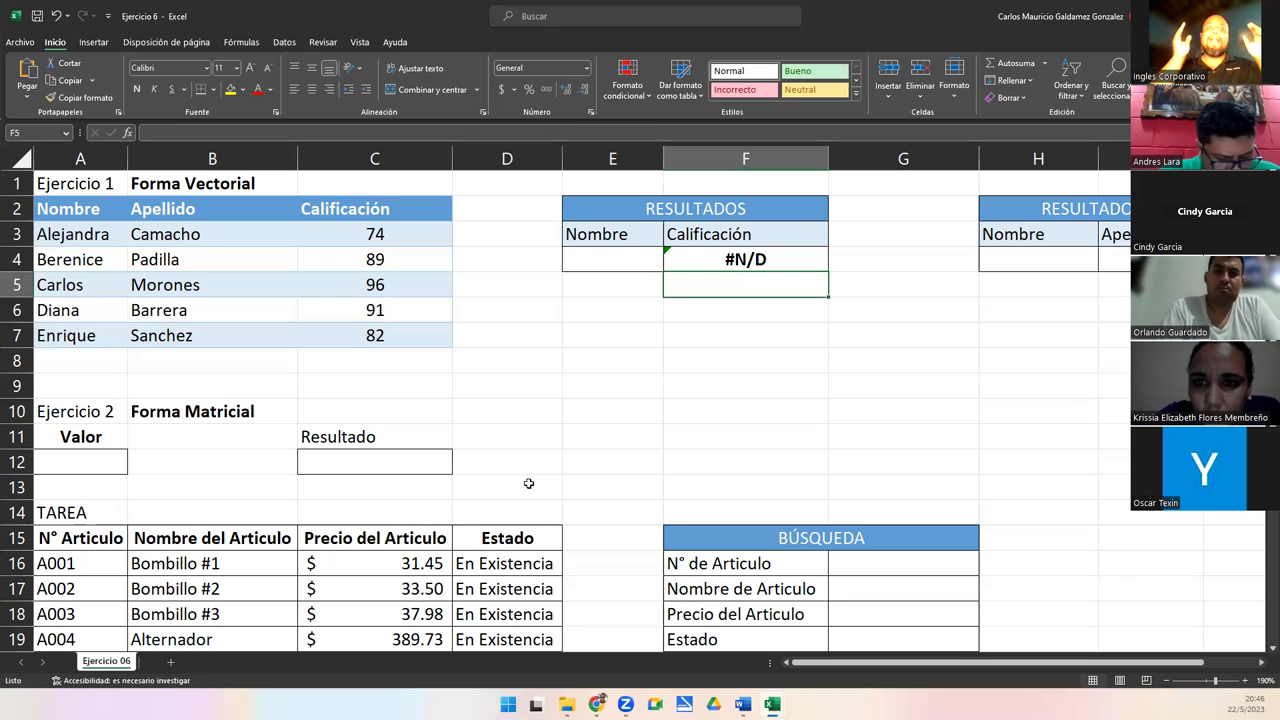
Step: Test the lookup by entering in E4 a first name that is absent from the Nombre column
{"action": "left_click", "coordinate": [612, 259]}
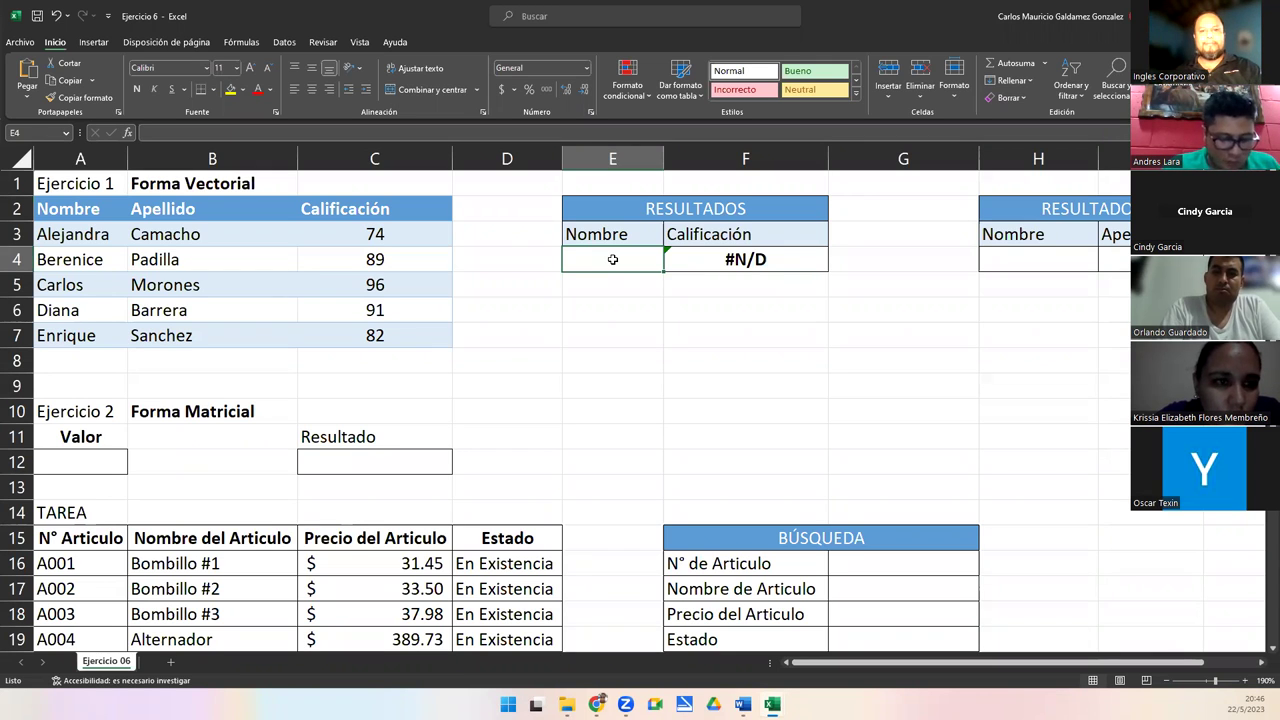
{"action": "type", "text": "Luis"}
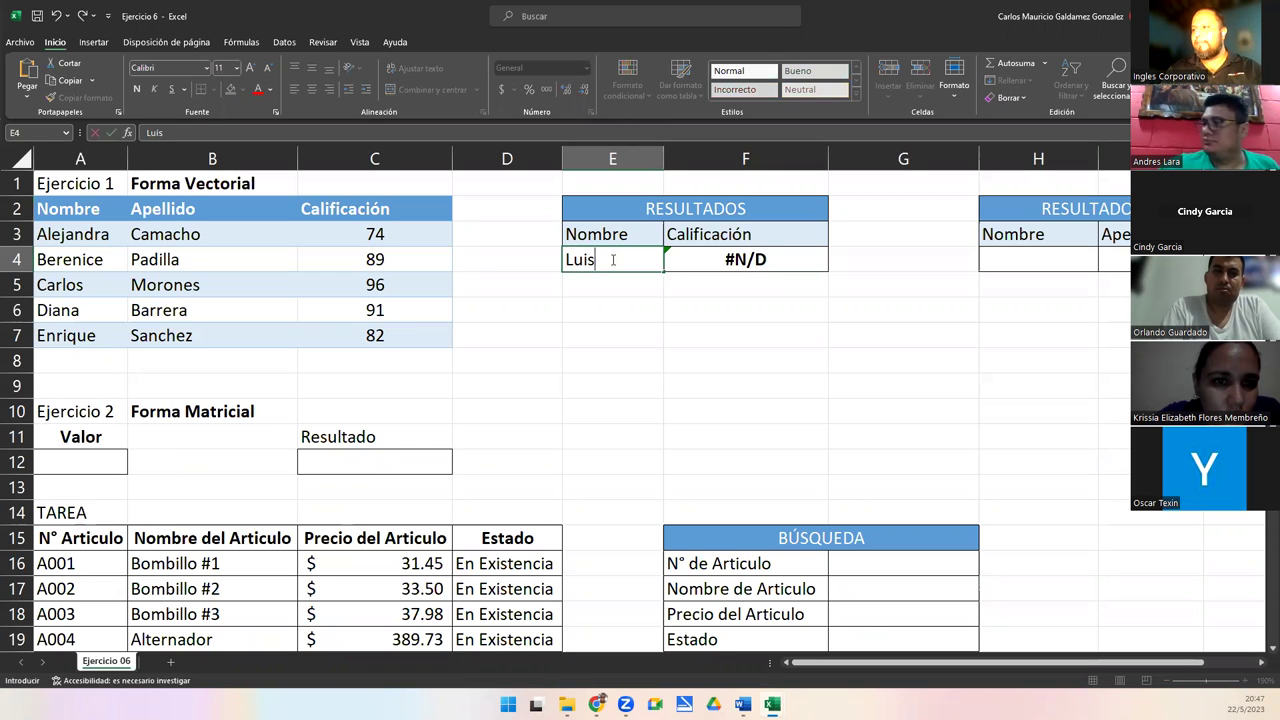
{"action": "key", "text": "Return"}
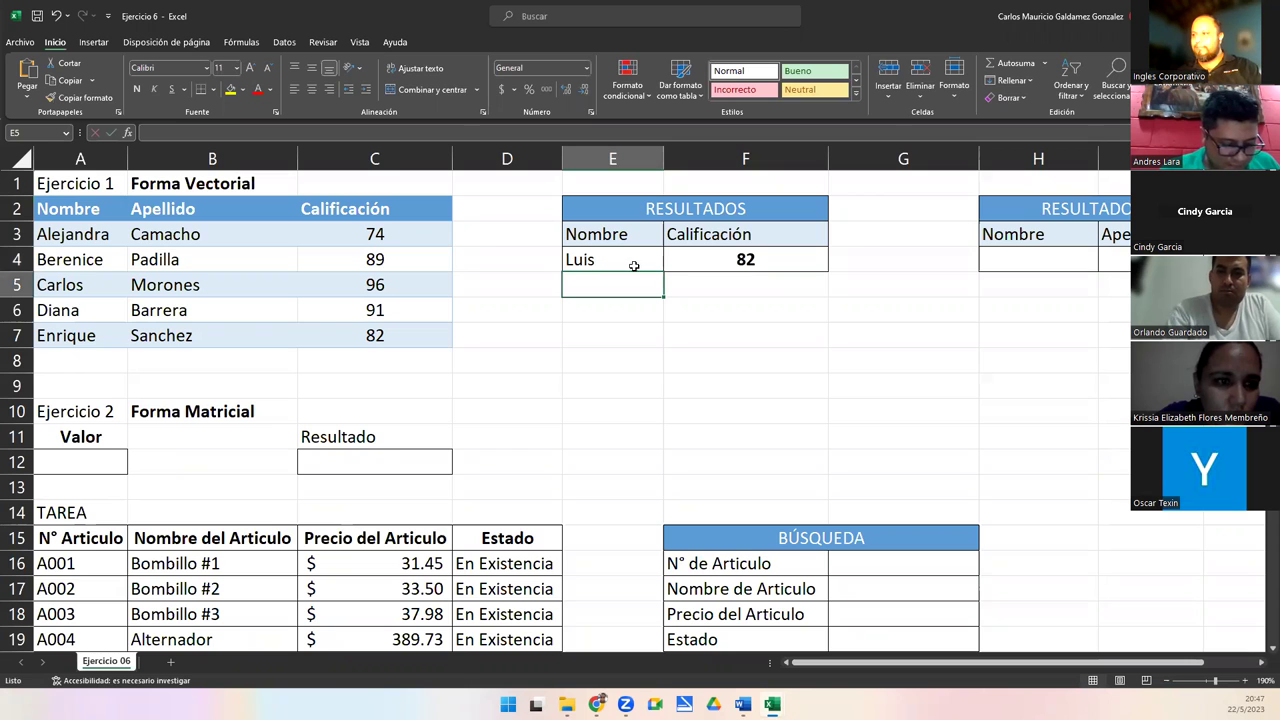
Step: Compare the test name in E4 with the names in A3:A7 and with the last student's record in A7:C7
{"action": "left_click", "coordinate": [576, 257]}
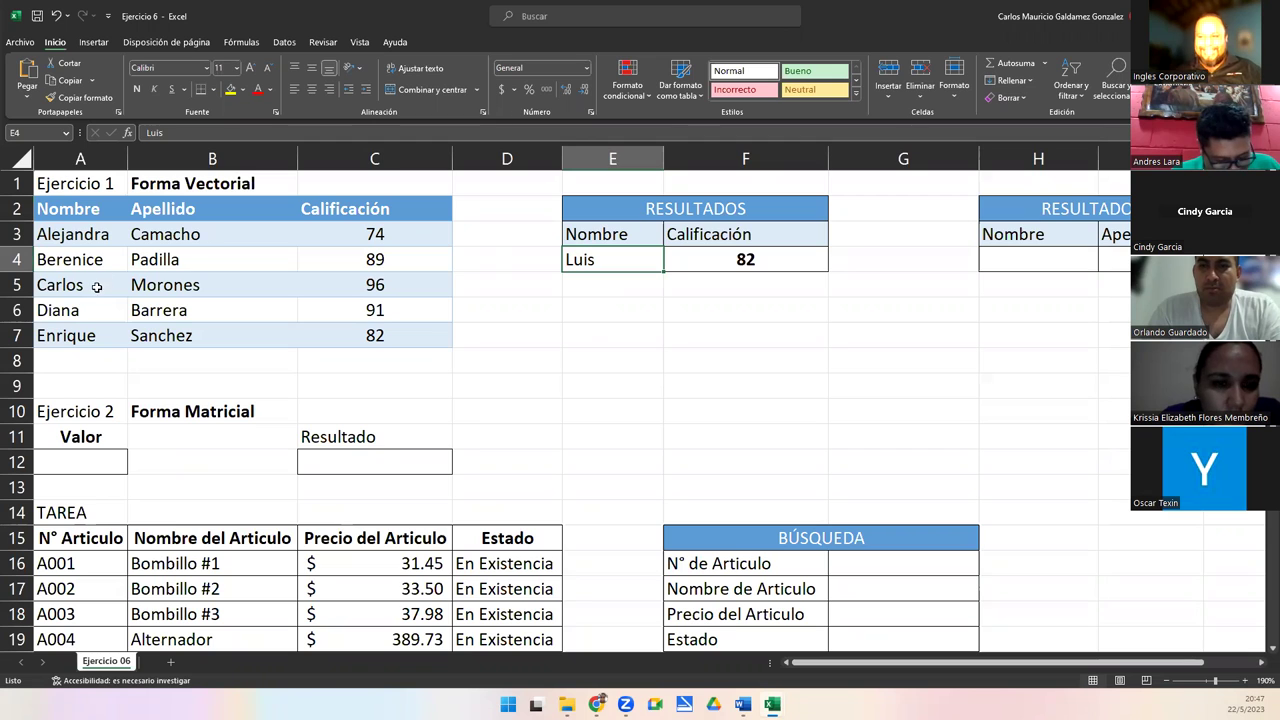
{"action": "left_click_drag", "start_coordinate": [68, 237], "coordinate": [80, 336]}
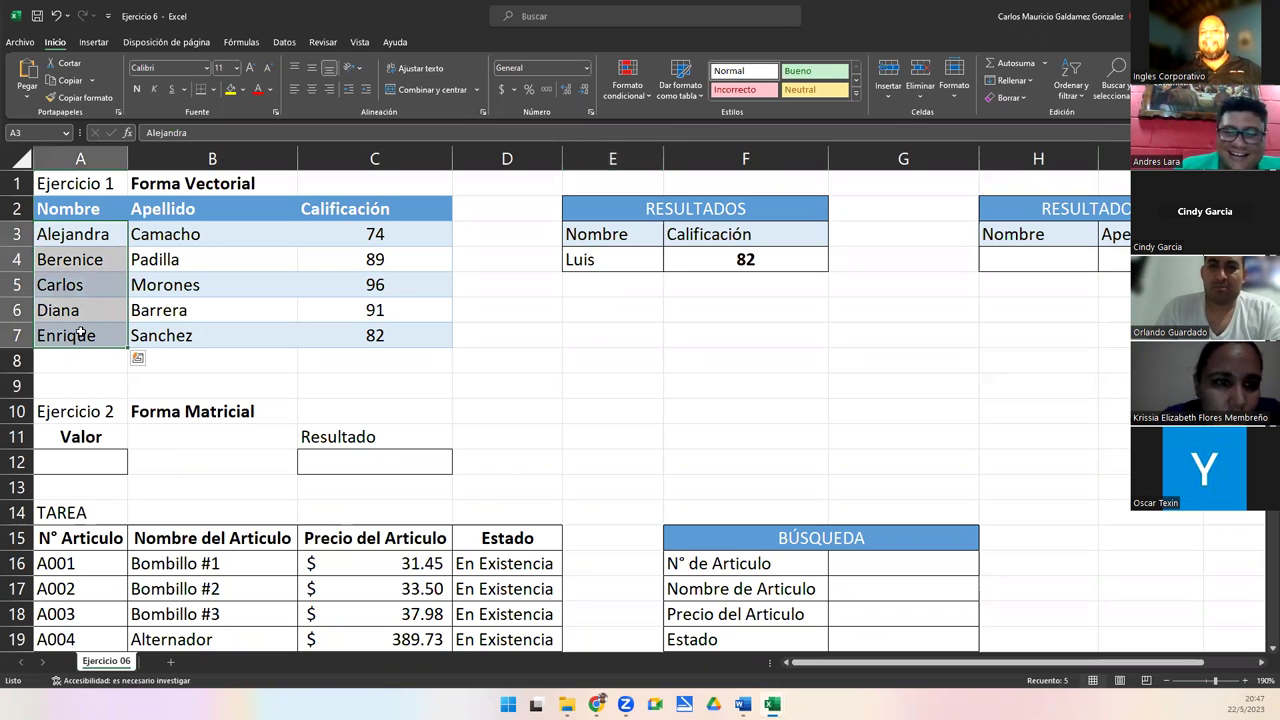
{"action": "left_click", "coordinate": [612, 260]}
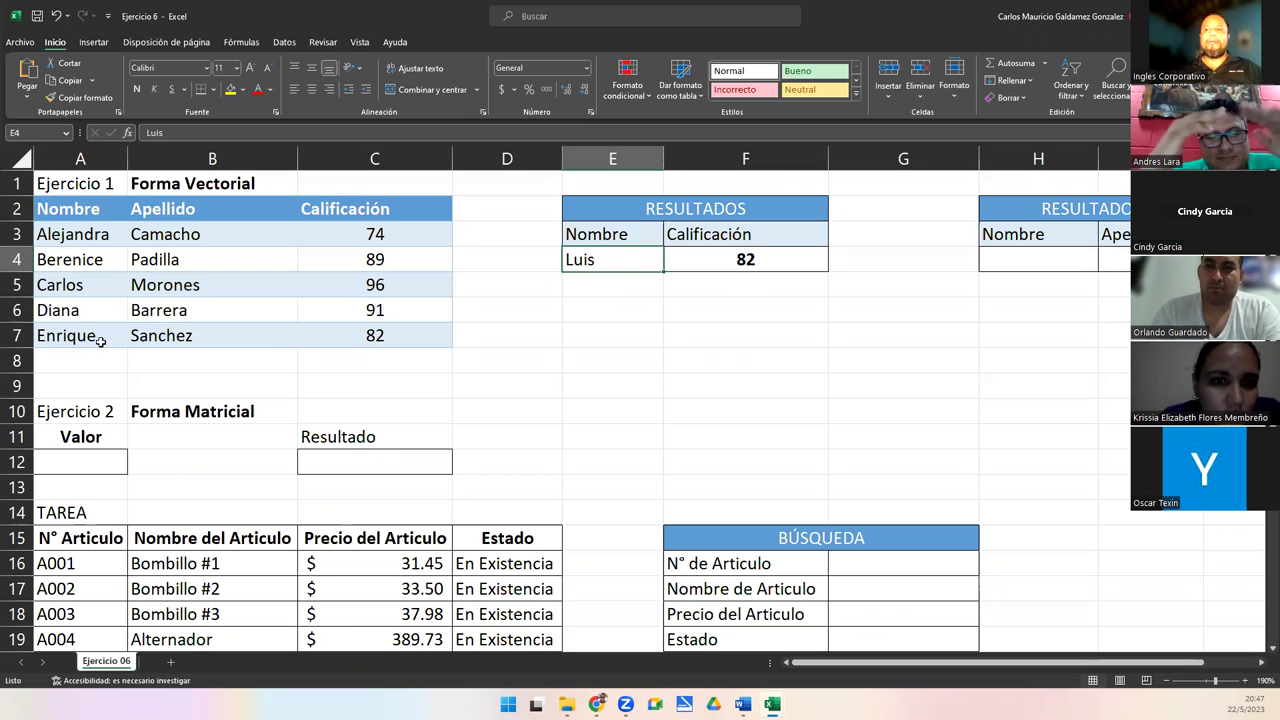
{"action": "left_click_drag", "start_coordinate": [62, 336], "coordinate": [373, 338]}
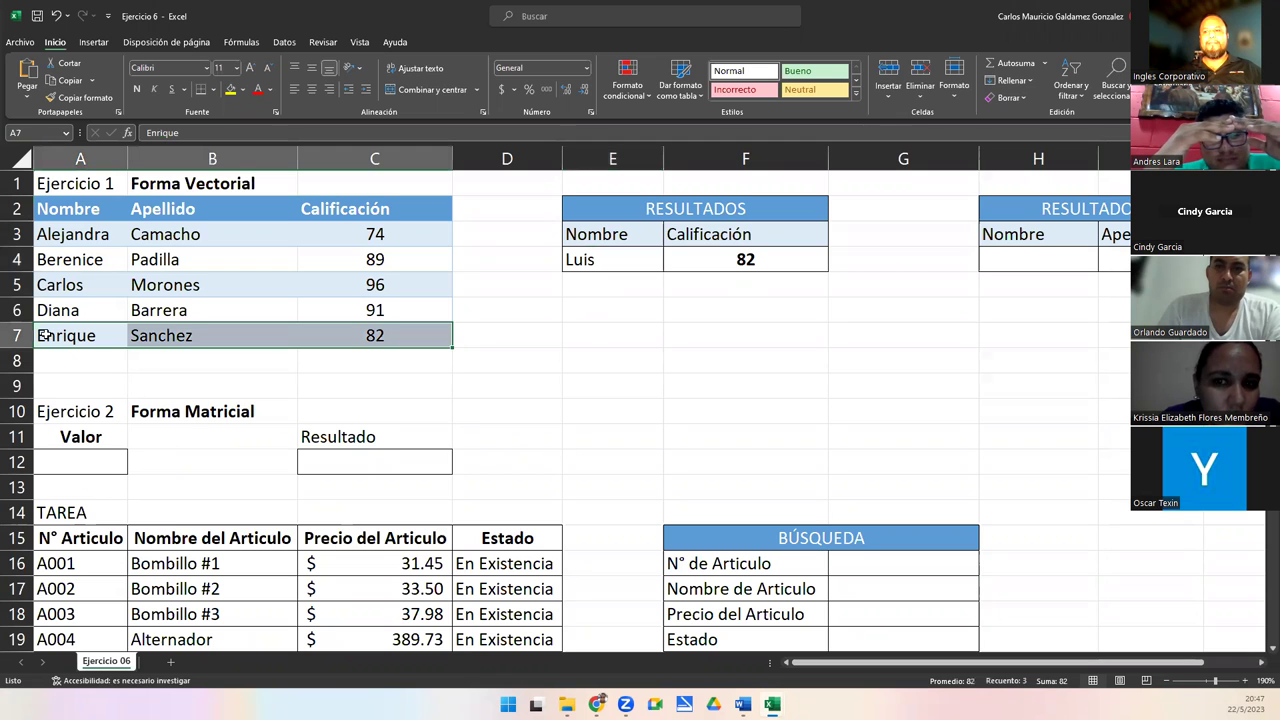
Step: Replace the test name in E4 with a different first name that is also missing from A3:A7
{"action": "left_click", "coordinate": [612, 262]}
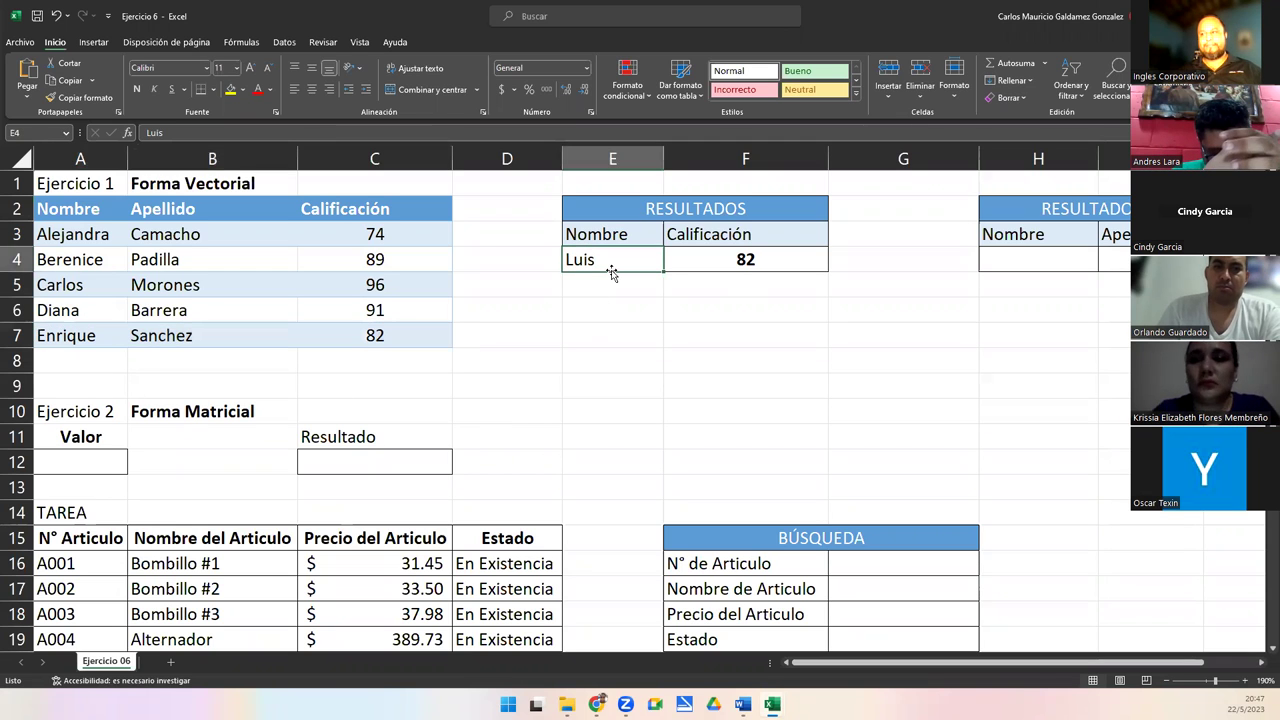
{"action": "type", "text": "Maria"}
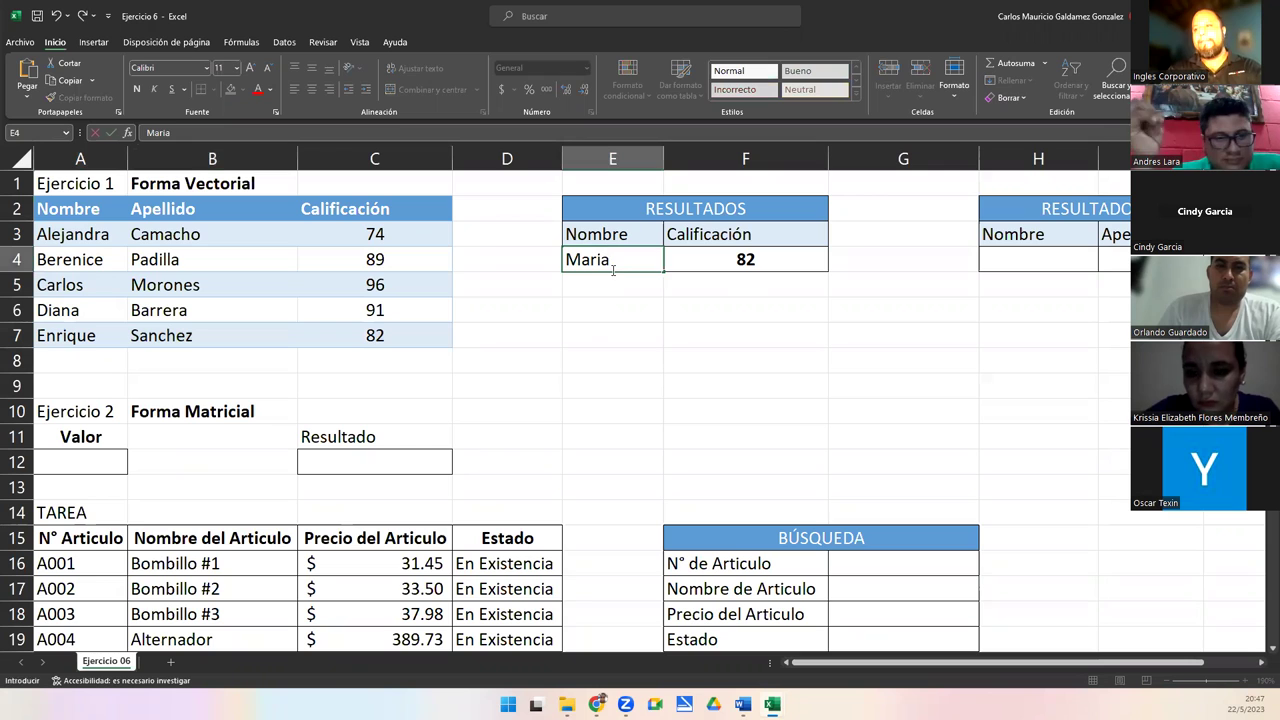
{"action": "key", "text": "Return"}
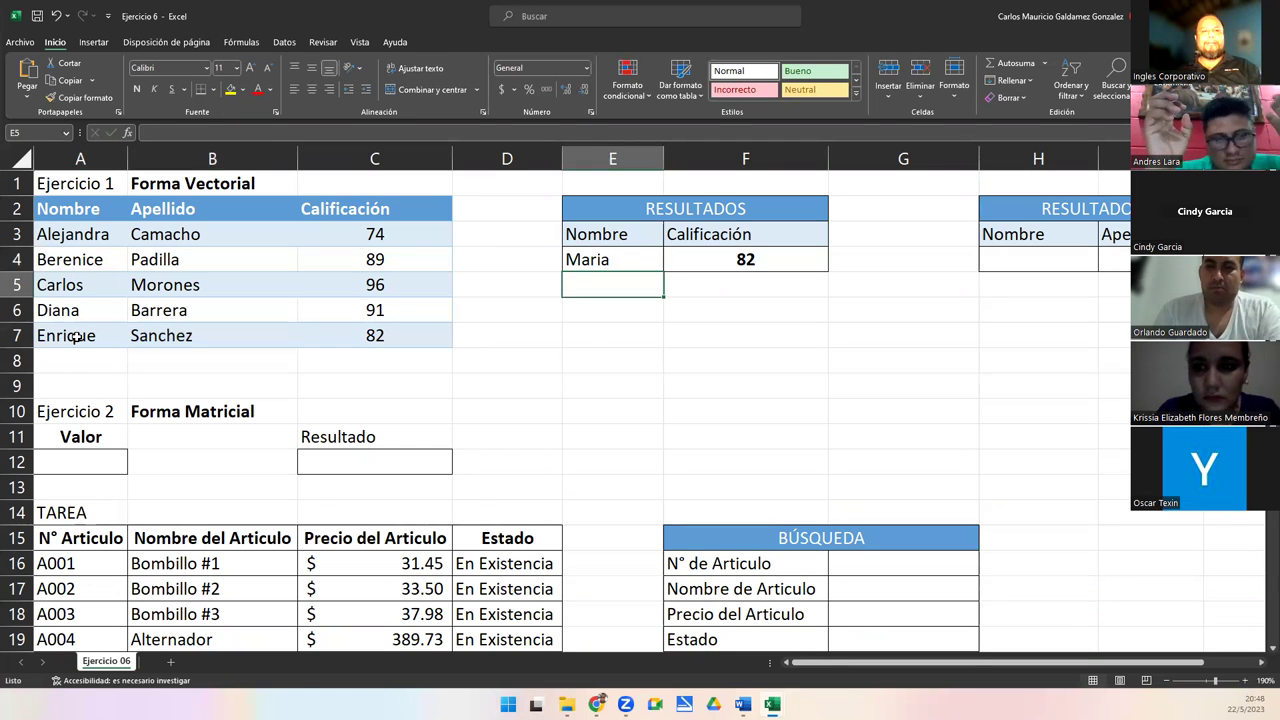
Step: Enter the first name from A4 in lookup cell E4 and check the result against the grade in C4
{"action": "left_click", "coordinate": [595, 260]}
{"action": "type", "text": "Berenice"}
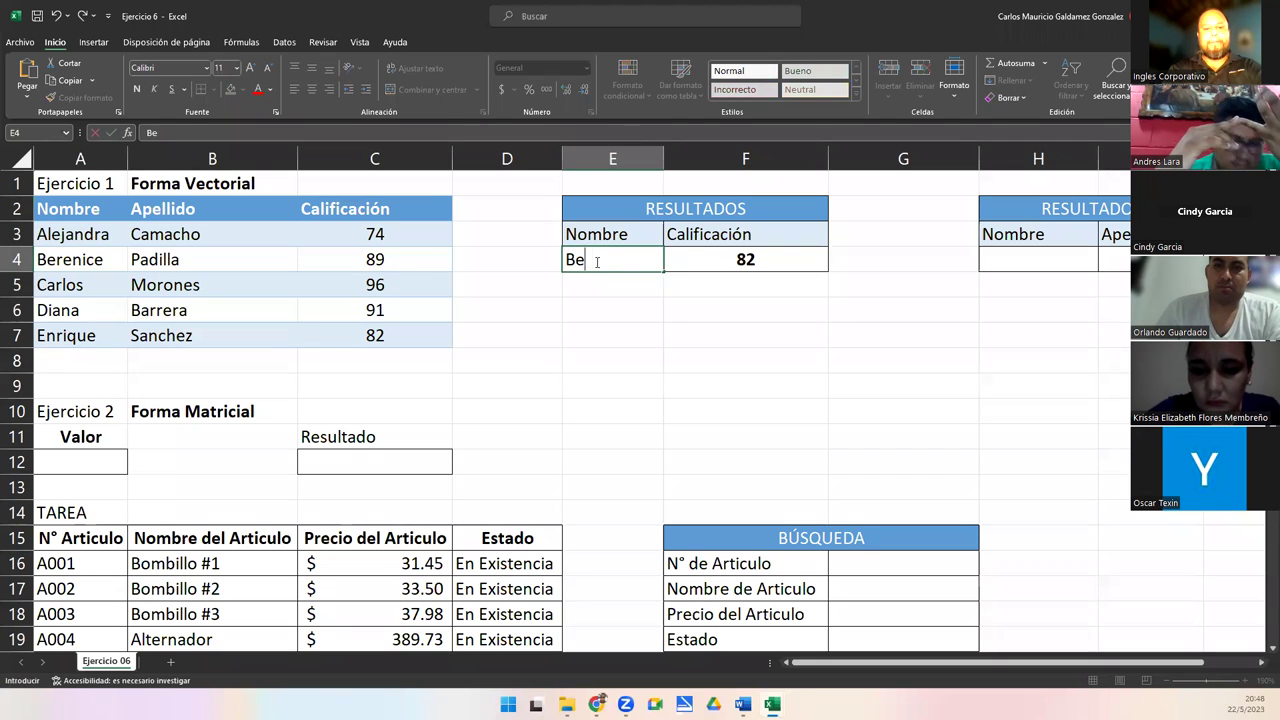
{"action": "key", "text": "Return"}
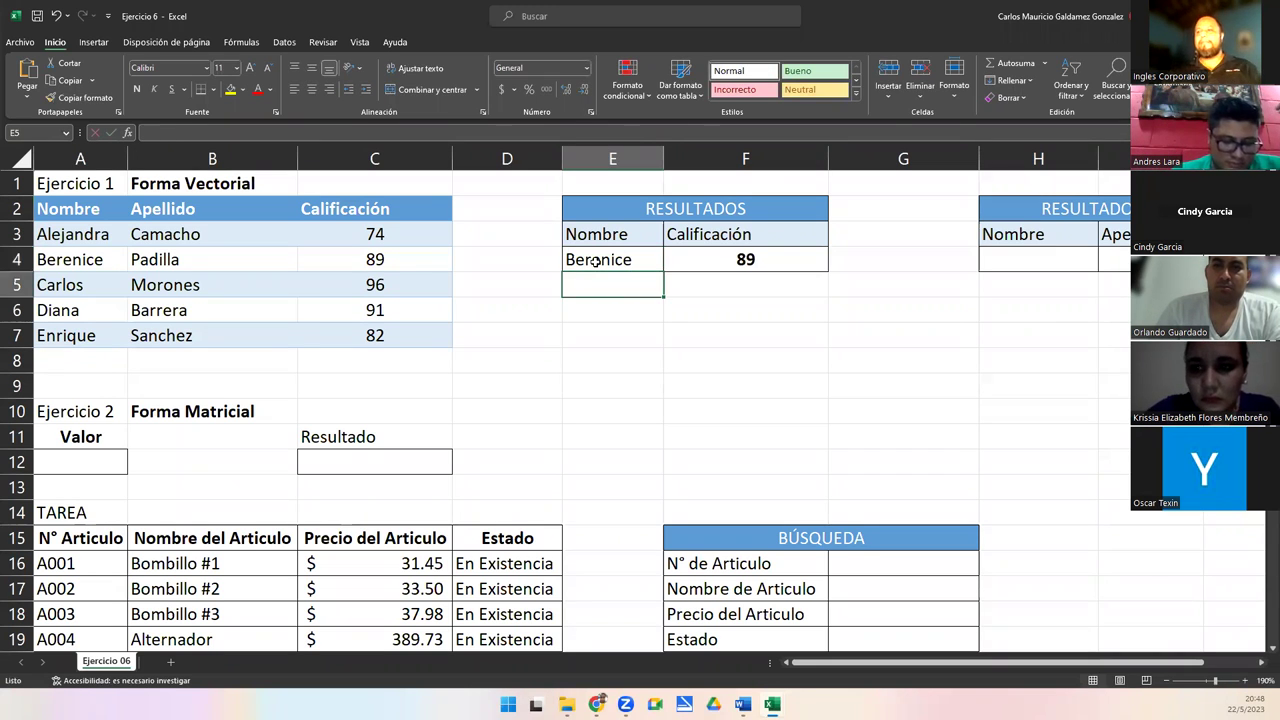
{"action": "left_click", "coordinate": [402, 258]}
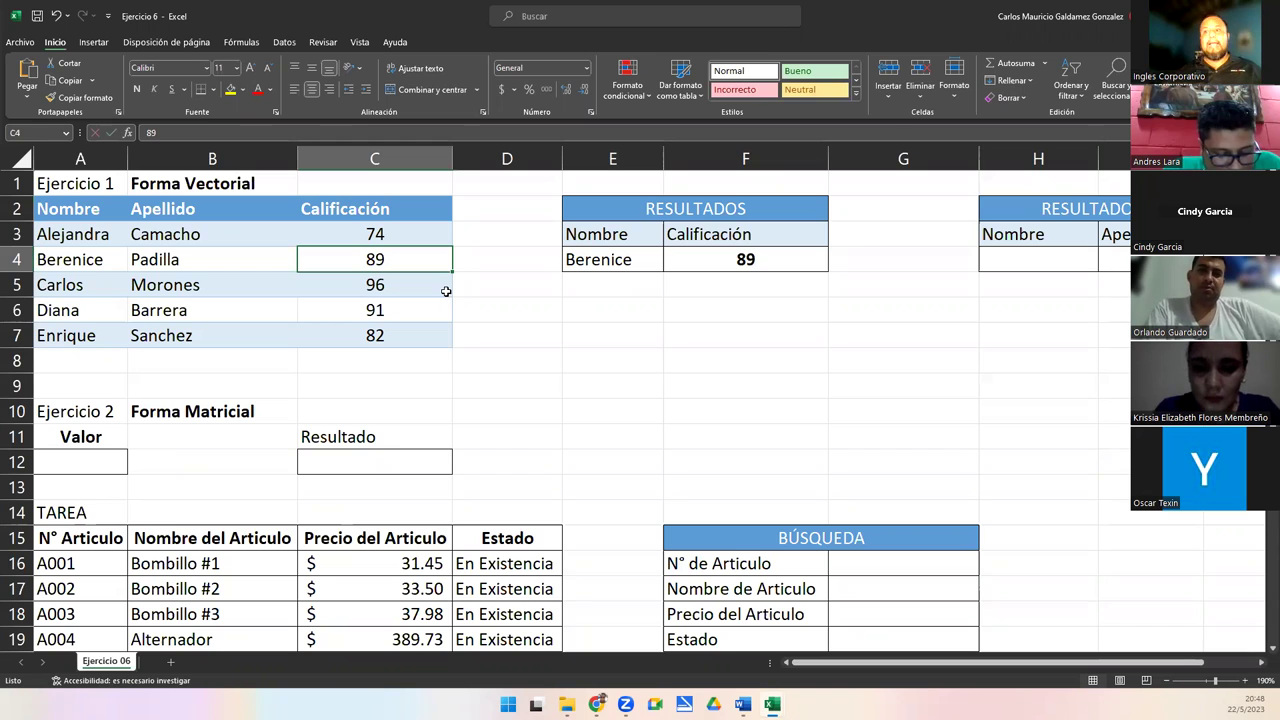
Step: Examine the Nombre list in A3:A7 and the full data range A3:C7 in relation to lookup cell E4
{"action": "left_click_drag", "start_coordinate": [57, 237], "coordinate": [66, 336]}
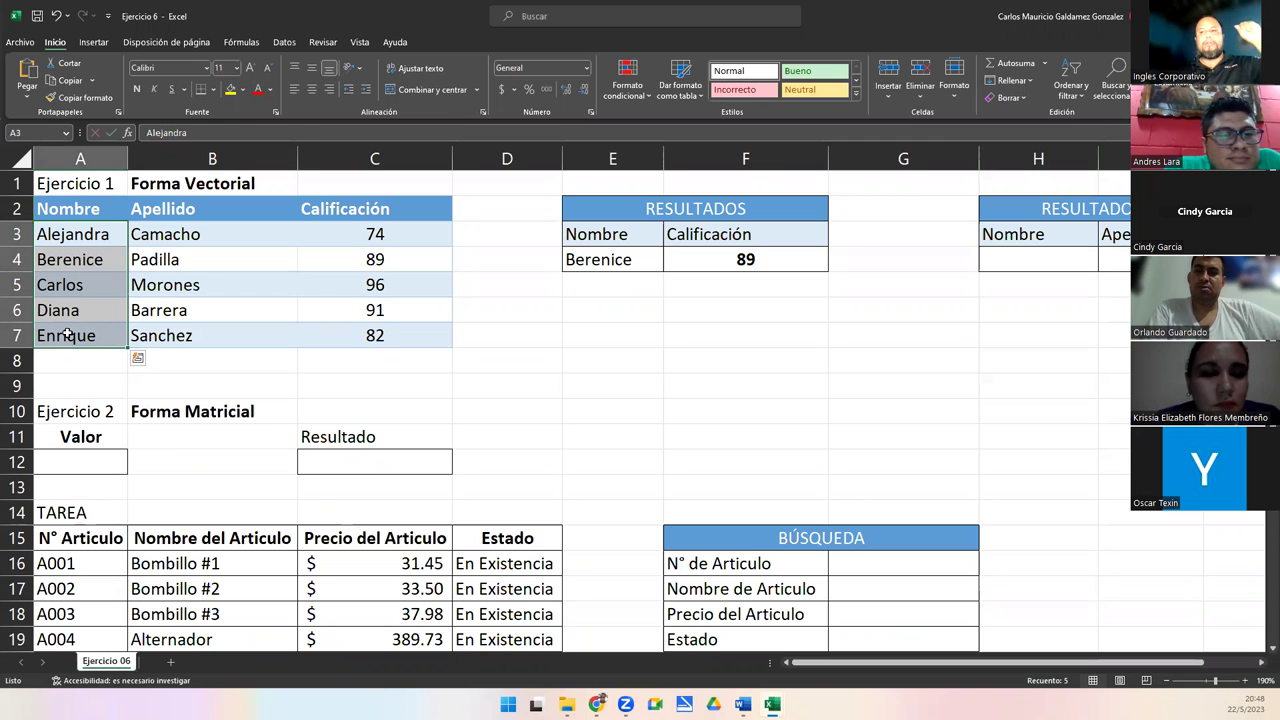
{"action": "left_click_drag", "start_coordinate": [68, 236], "coordinate": [316, 330]}
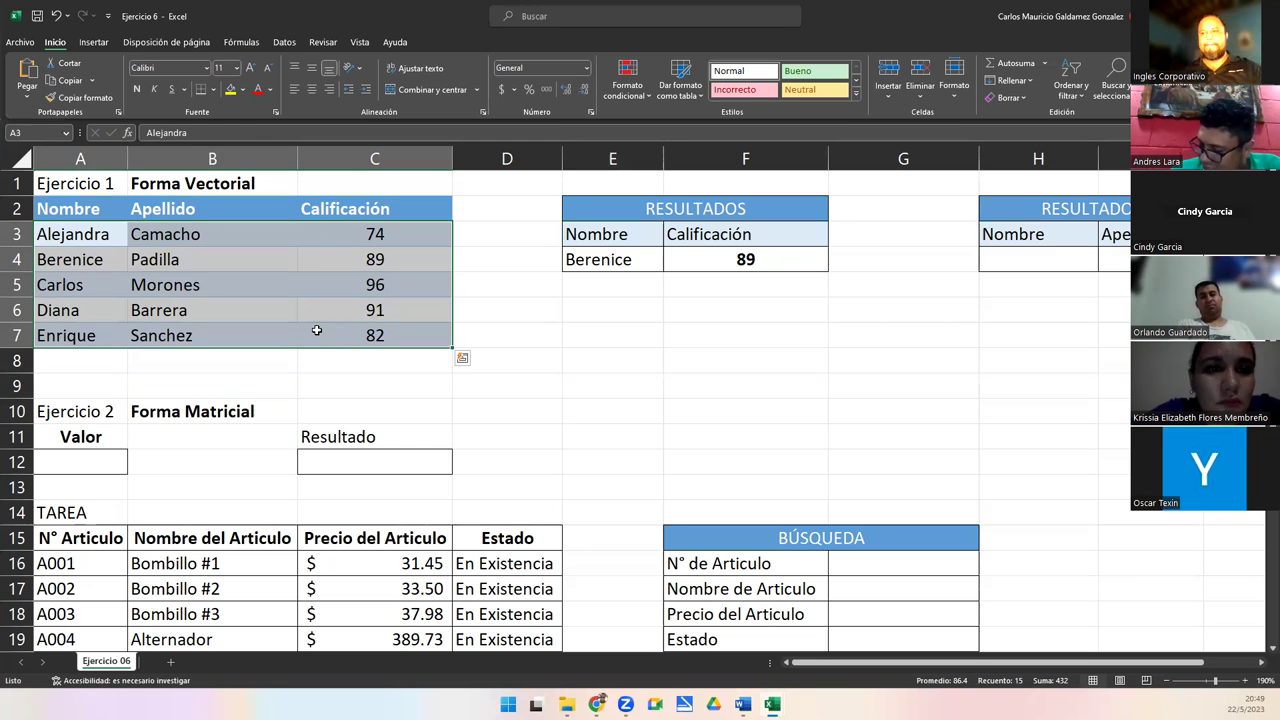
{"action": "left_click", "coordinate": [100, 280]}
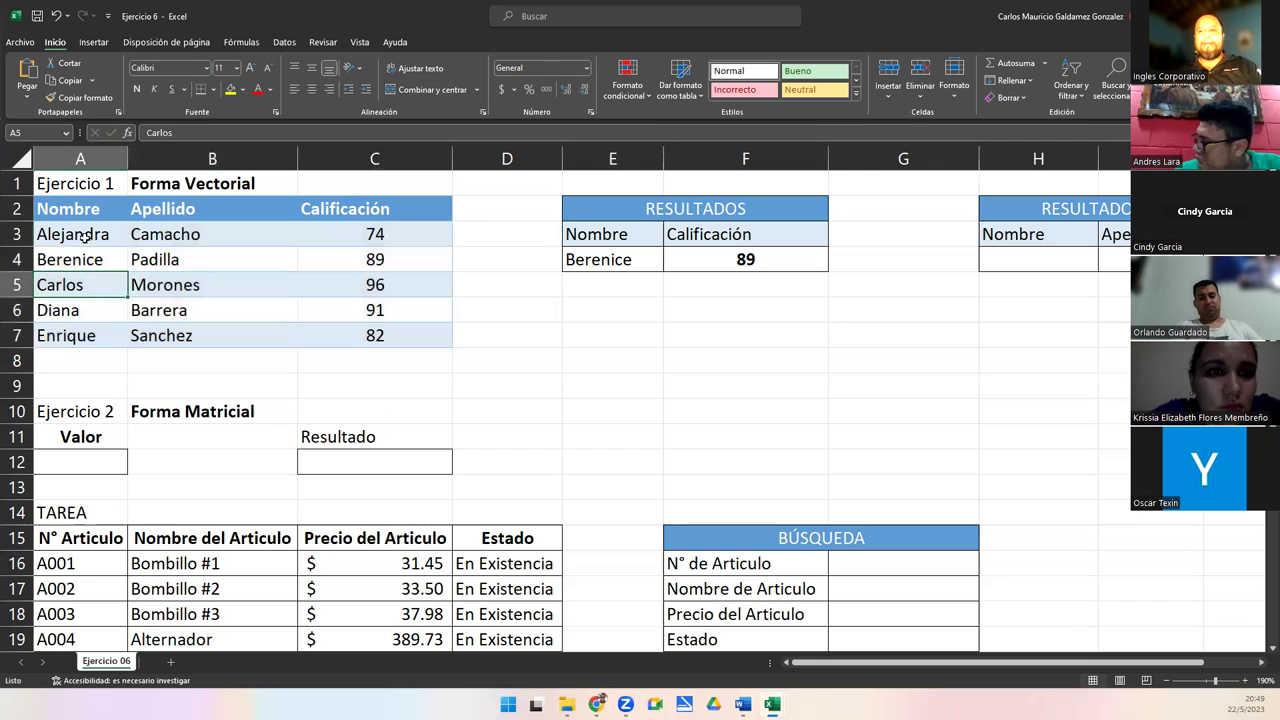
{"action": "left_click_drag", "start_coordinate": [80, 234], "coordinate": [172, 334]}
{"action": "left_click_drag", "start_coordinate": [102, 238], "coordinate": [355, 340]}
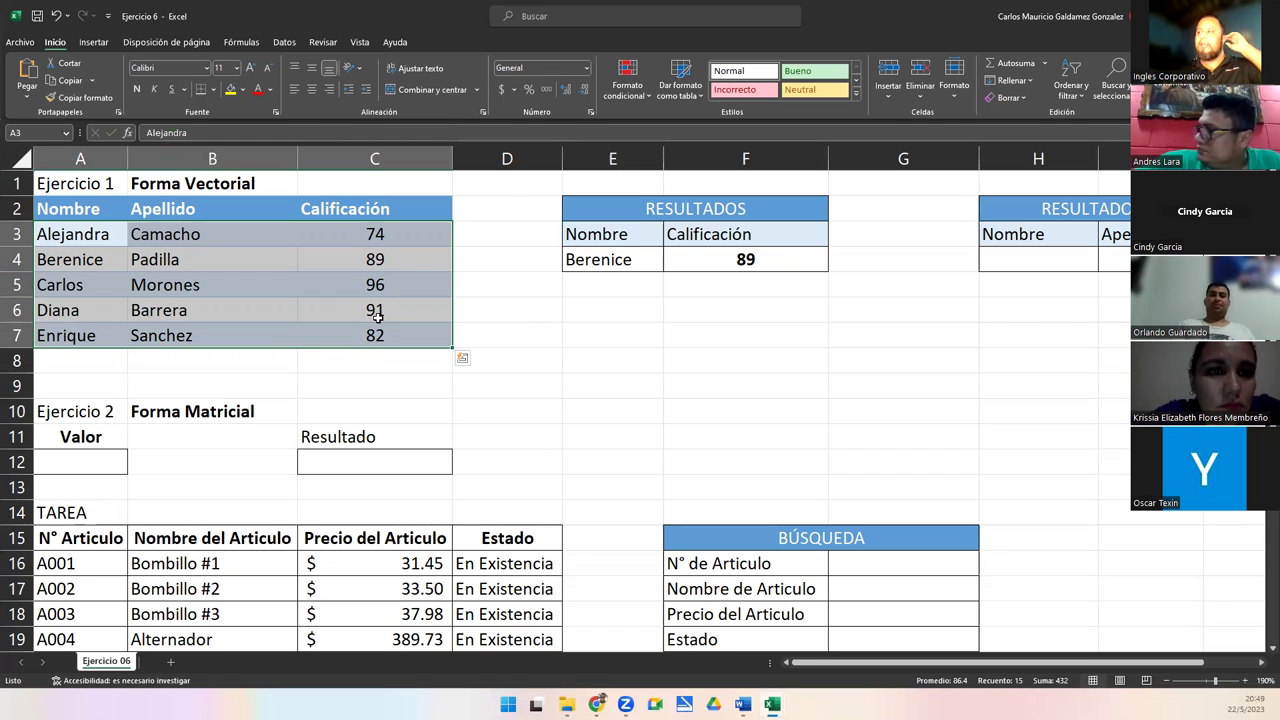
{"action": "left_click", "coordinate": [638, 262]}
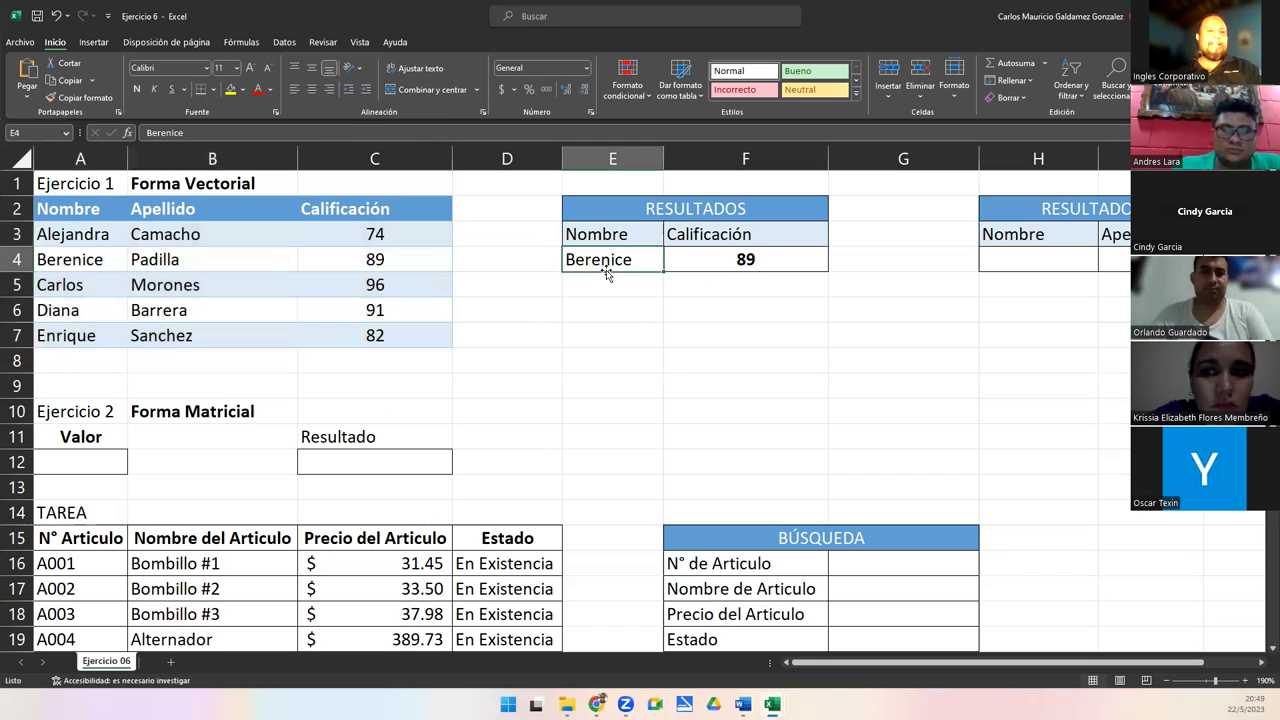
{"action": "left_click", "coordinate": [89, 240]}
{"action": "left_click", "coordinate": [75, 333], "text": "shift"}
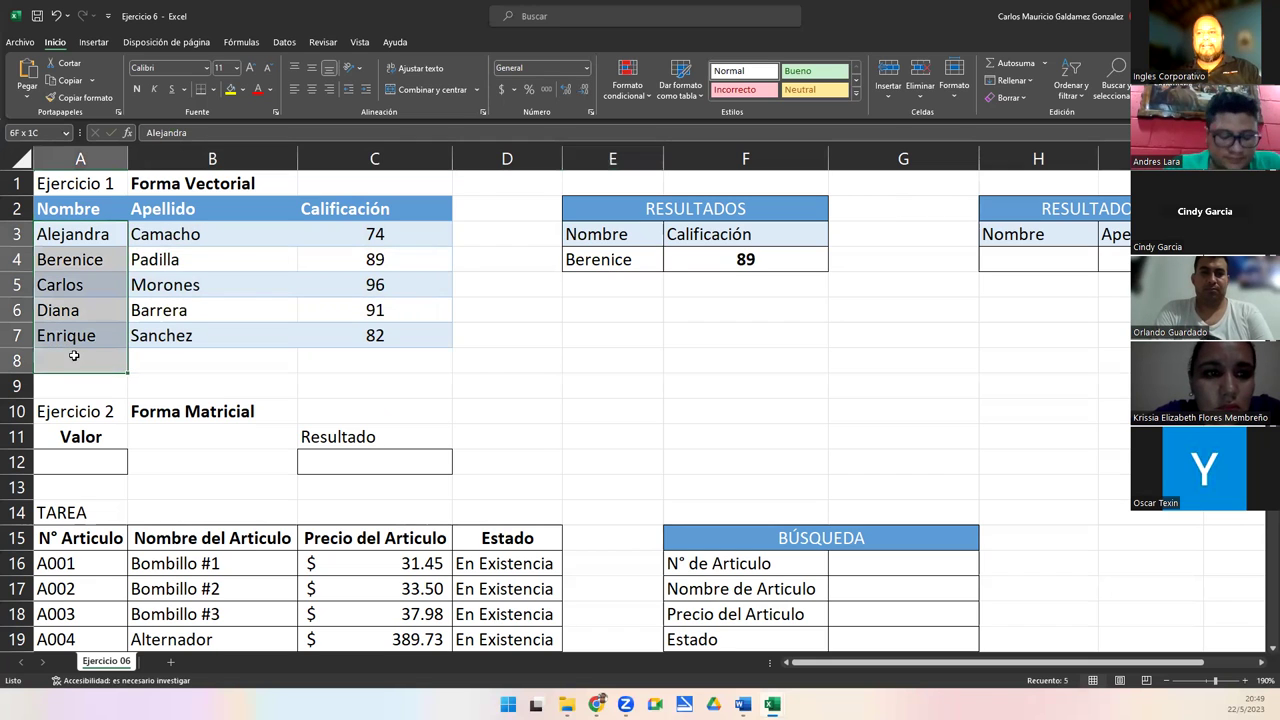
Step: Clear lookup cell E4 and set its data validation to allow values from a Lista
{"action": "left_click", "coordinate": [597, 259]}
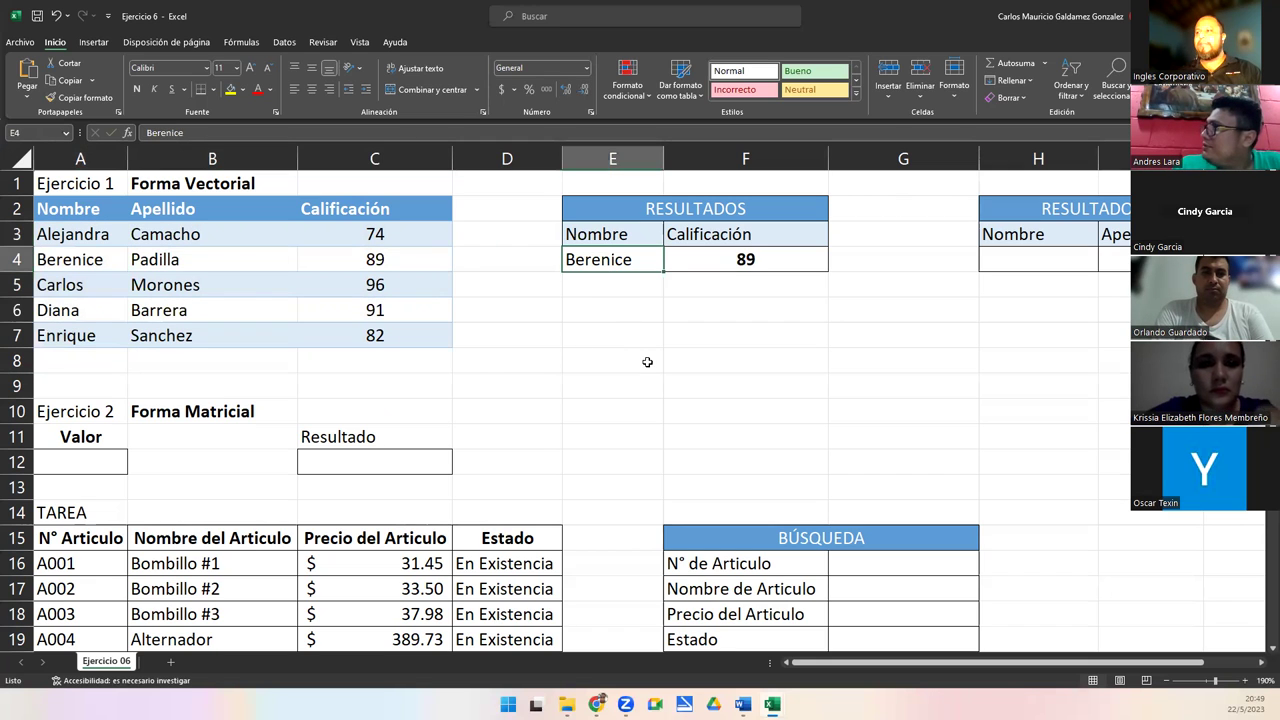
{"action": "key", "text": "Delete"}
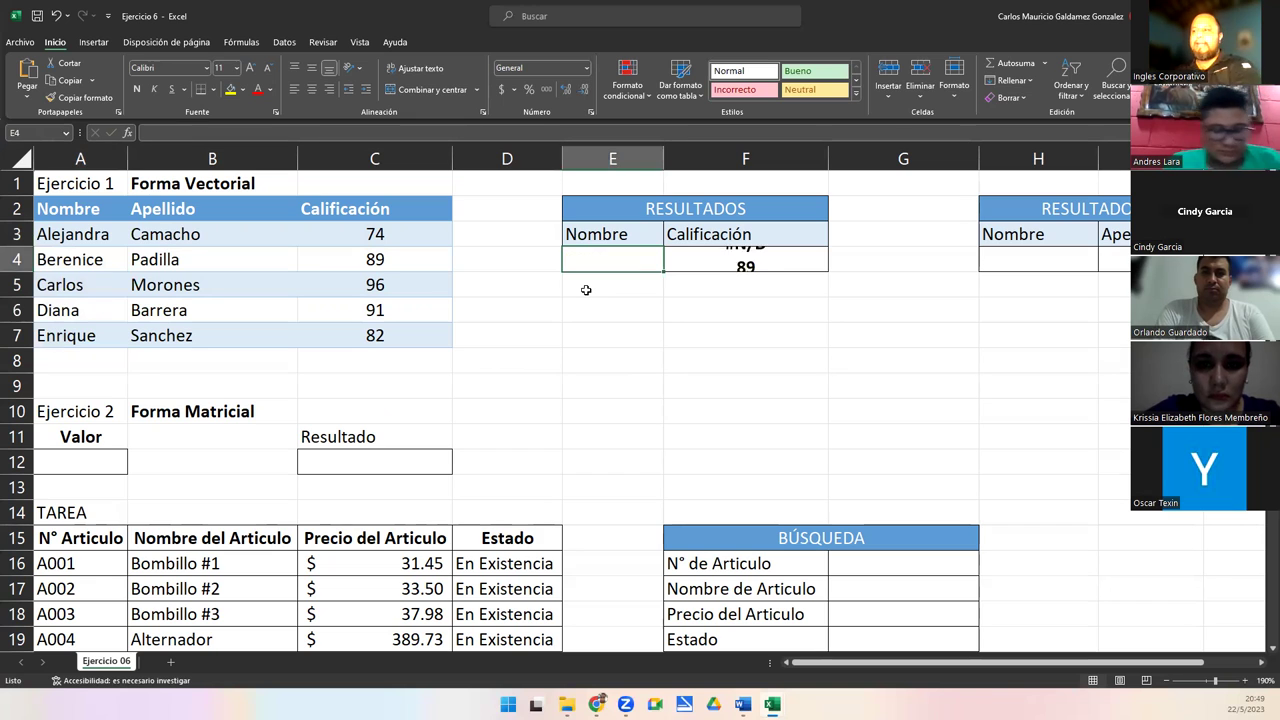
{"action": "left_click", "coordinate": [284, 42]}
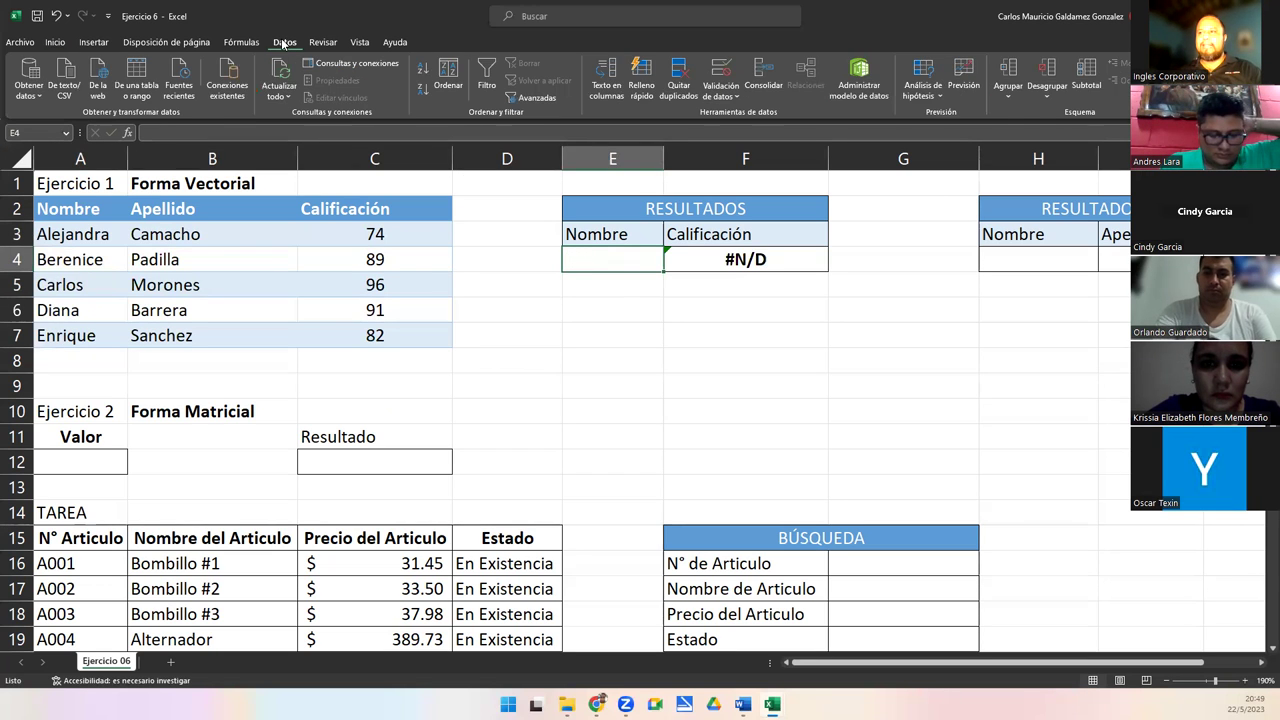
{"action": "left_click", "coordinate": [720, 70]}
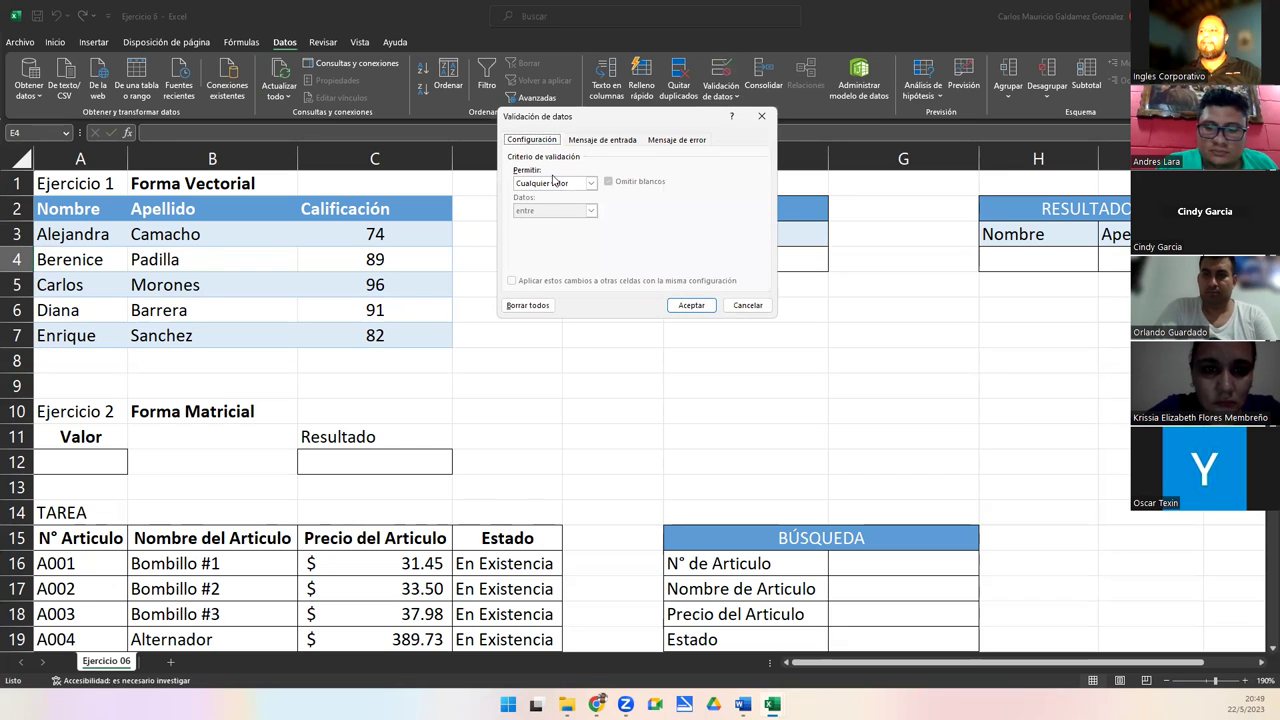
{"action": "left_click", "coordinate": [560, 184]}
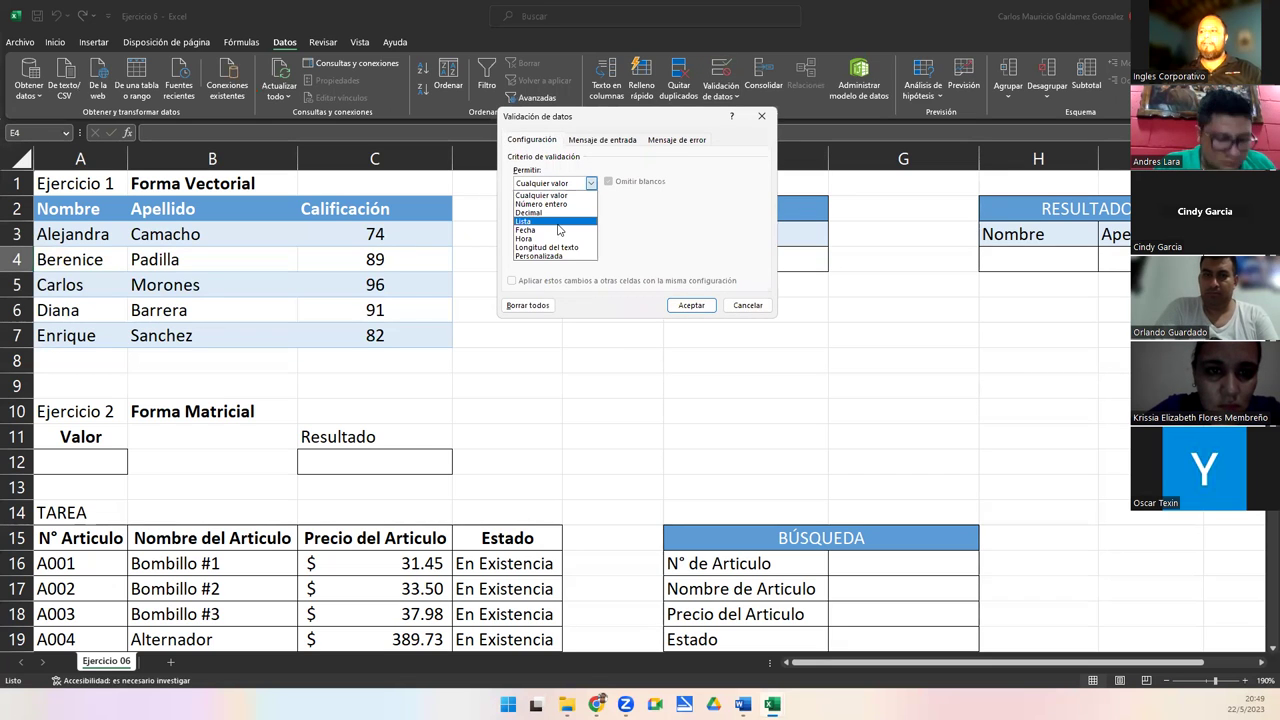
{"action": "left_click", "coordinate": [557, 223]}
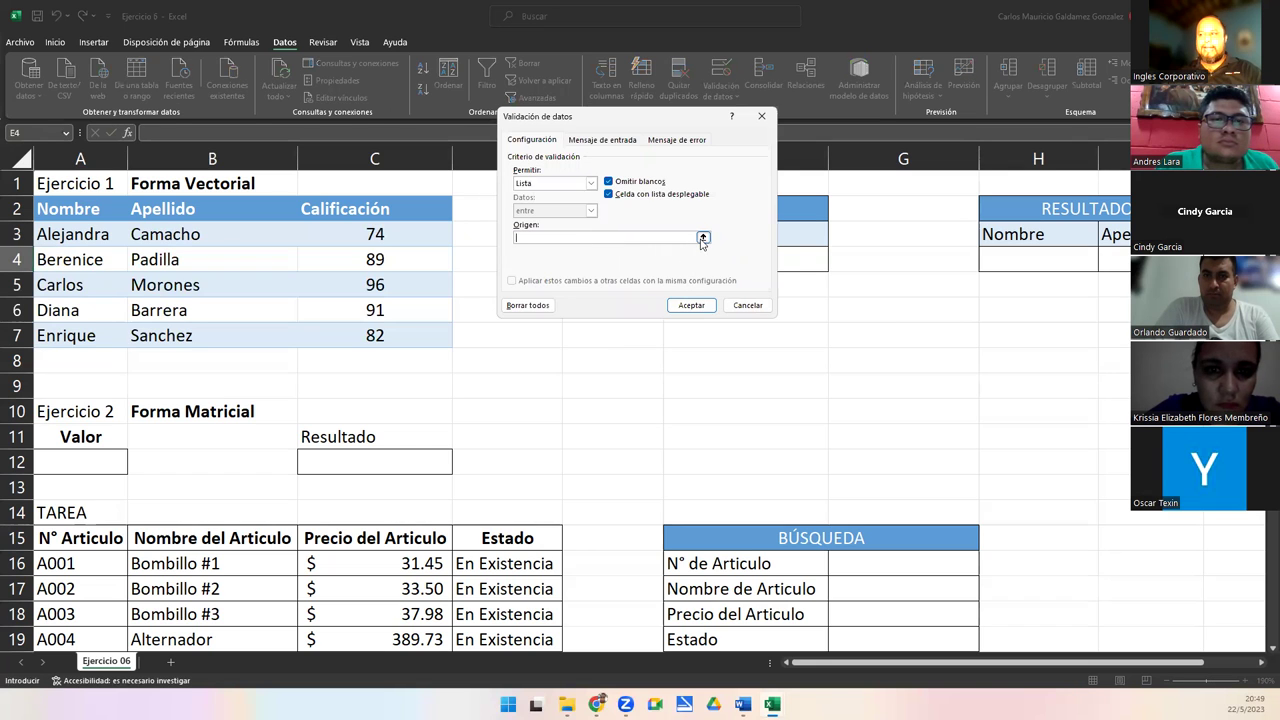
Step: Set the validation list's source to =$A$3:$A$7 and apply the rule to E4
{"action": "left_click", "coordinate": [703, 238]}
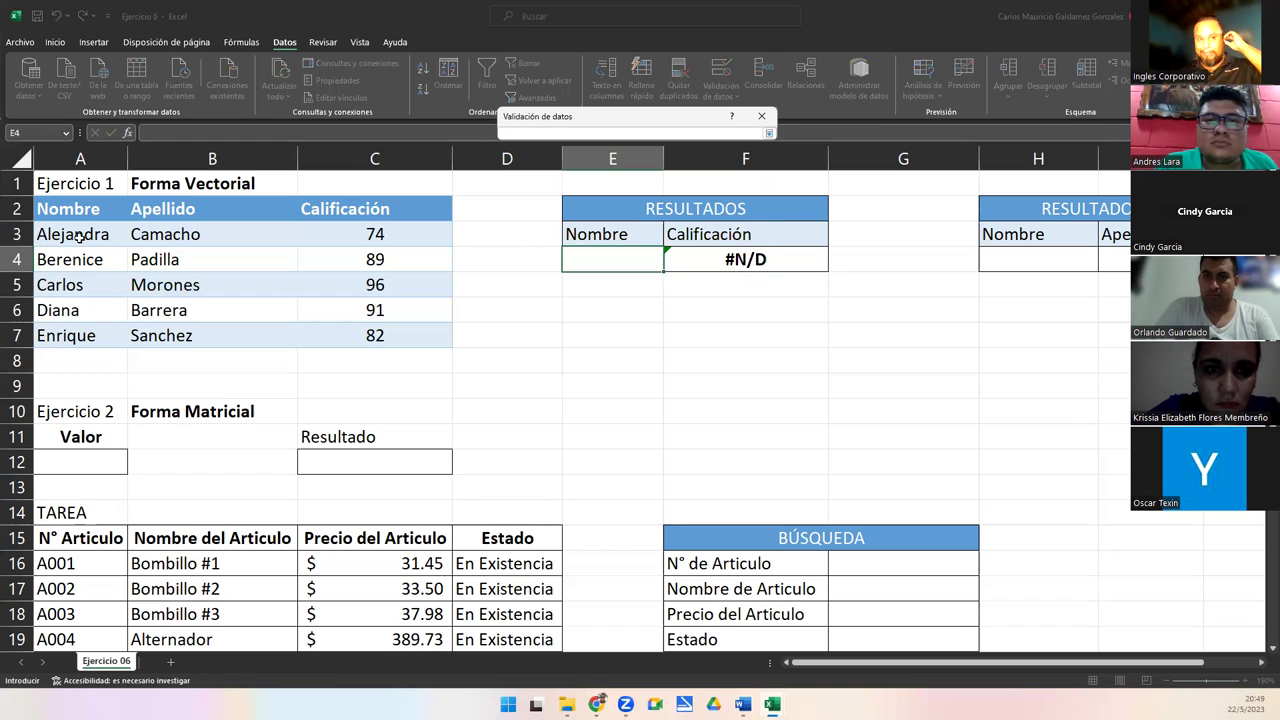
{"action": "left_click_drag", "start_coordinate": [80, 236], "coordinate": [80, 337]}
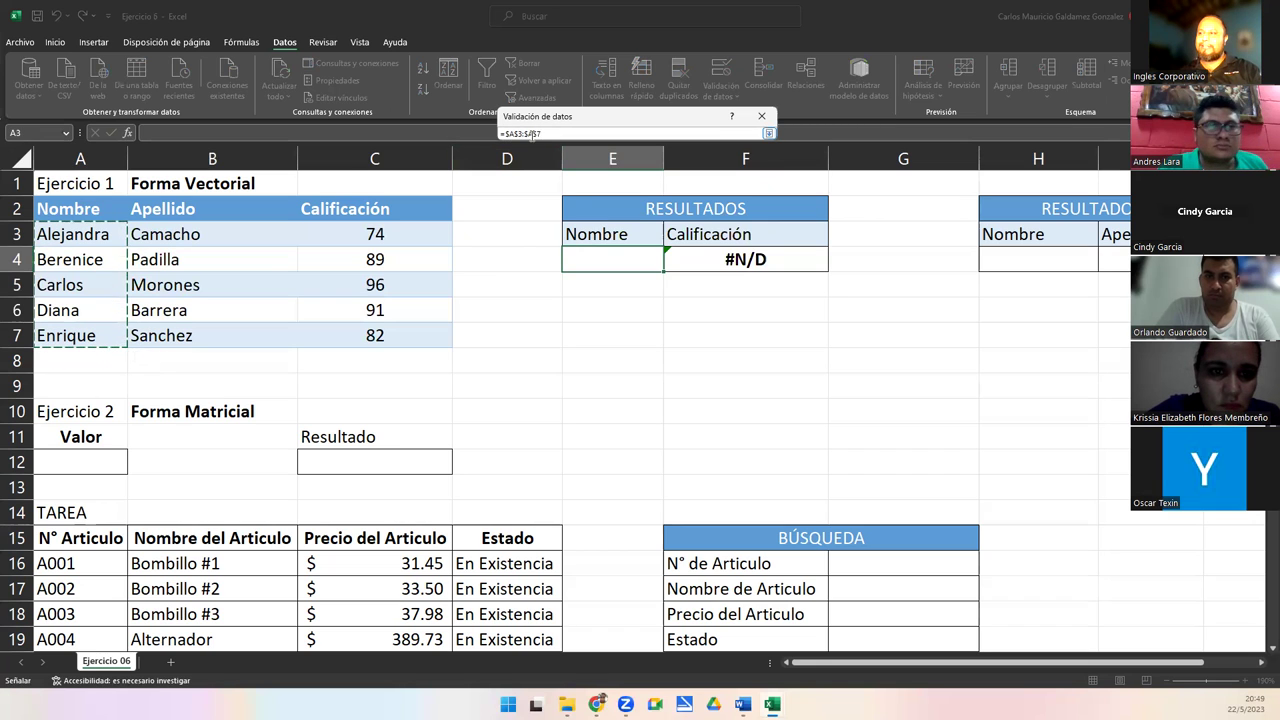
{"action": "left_click_drag", "start_coordinate": [545, 120], "coordinate": [524, 316]}
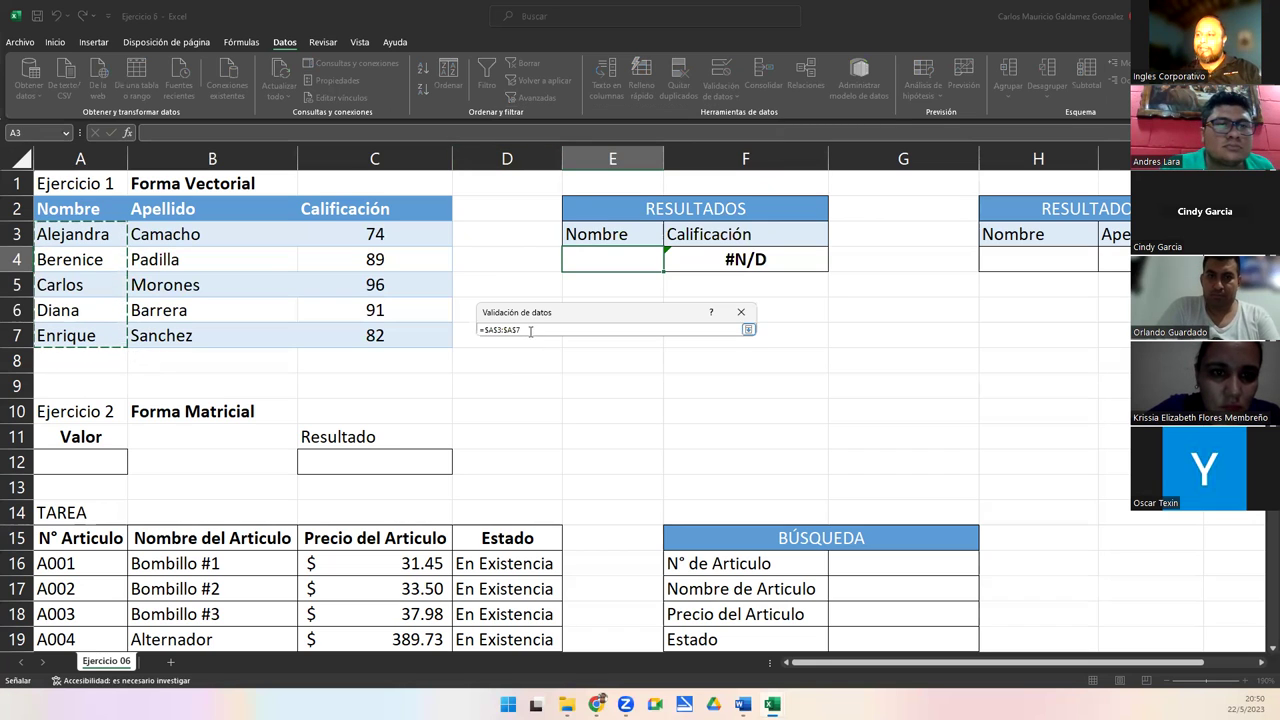
{"action": "left_click", "coordinate": [528, 331]}
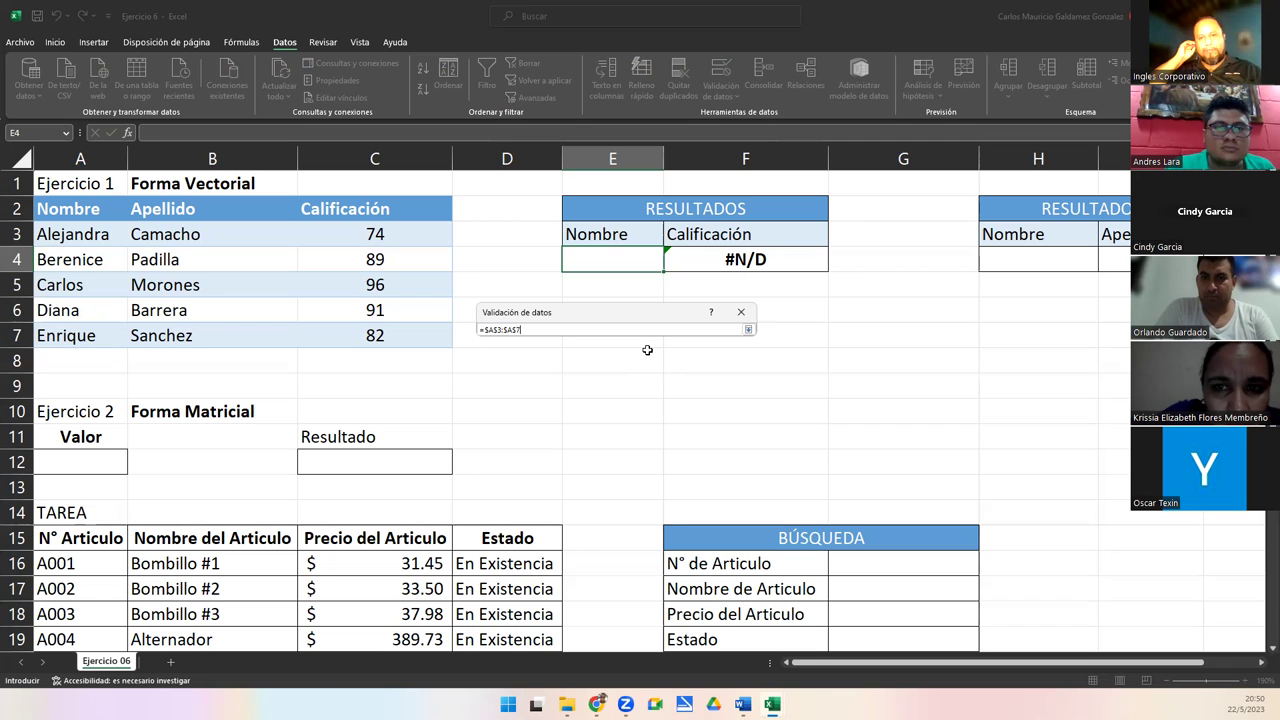
{"action": "left_click", "coordinate": [747, 329]}
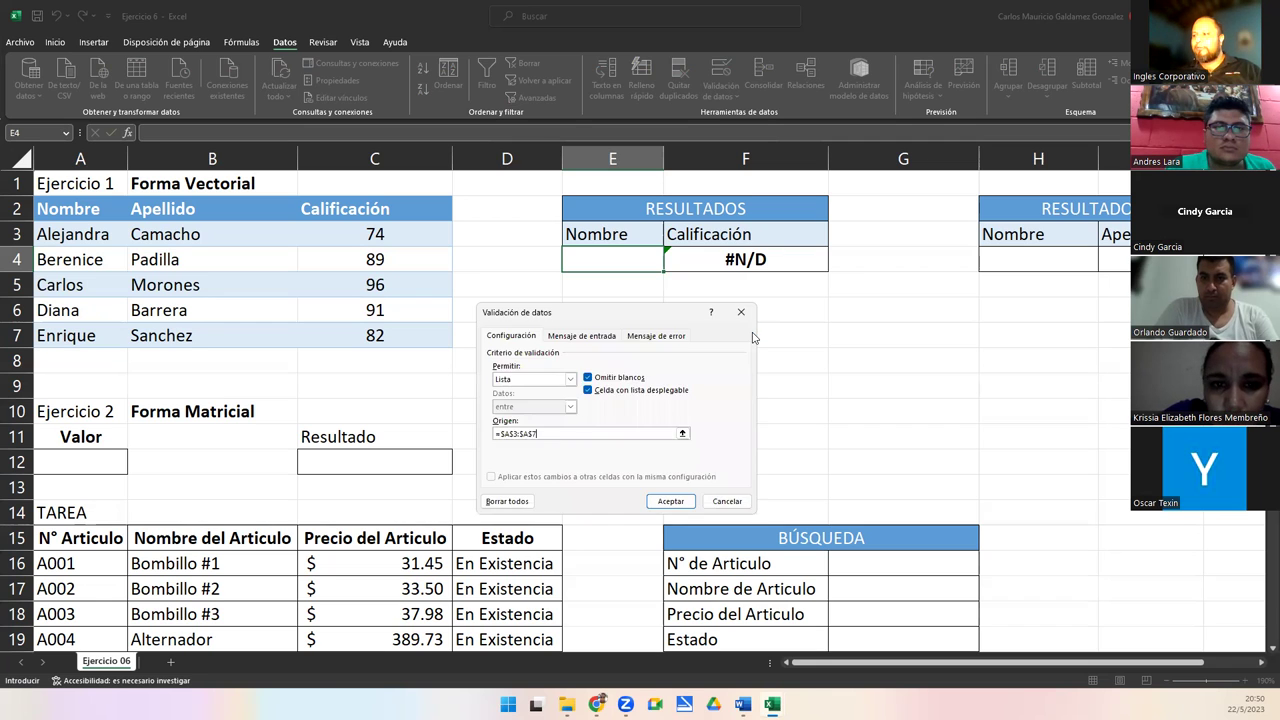
{"action": "left_click", "coordinate": [670, 501]}
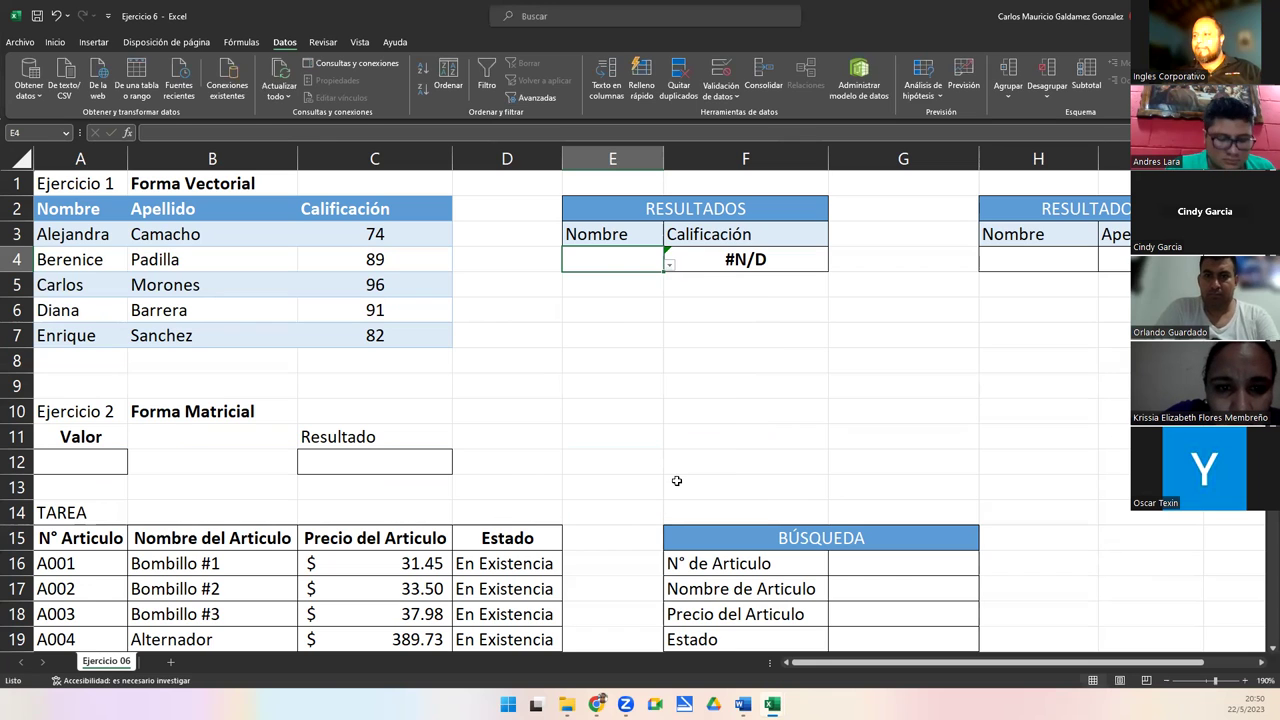
Step: Try the name from A5 in E4's drop-down list, and undo both the selection and the list validation
{"action": "left_click", "coordinate": [668, 267]}
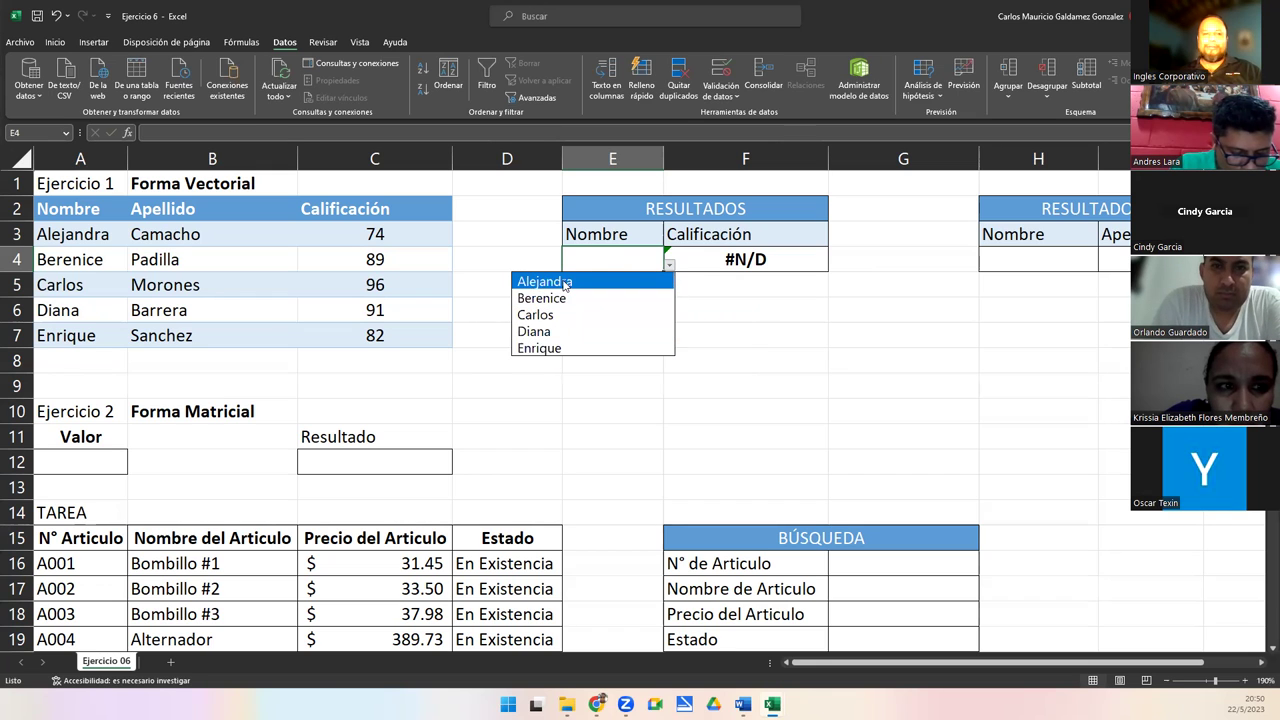
{"action": "left_click", "coordinate": [545, 314]}
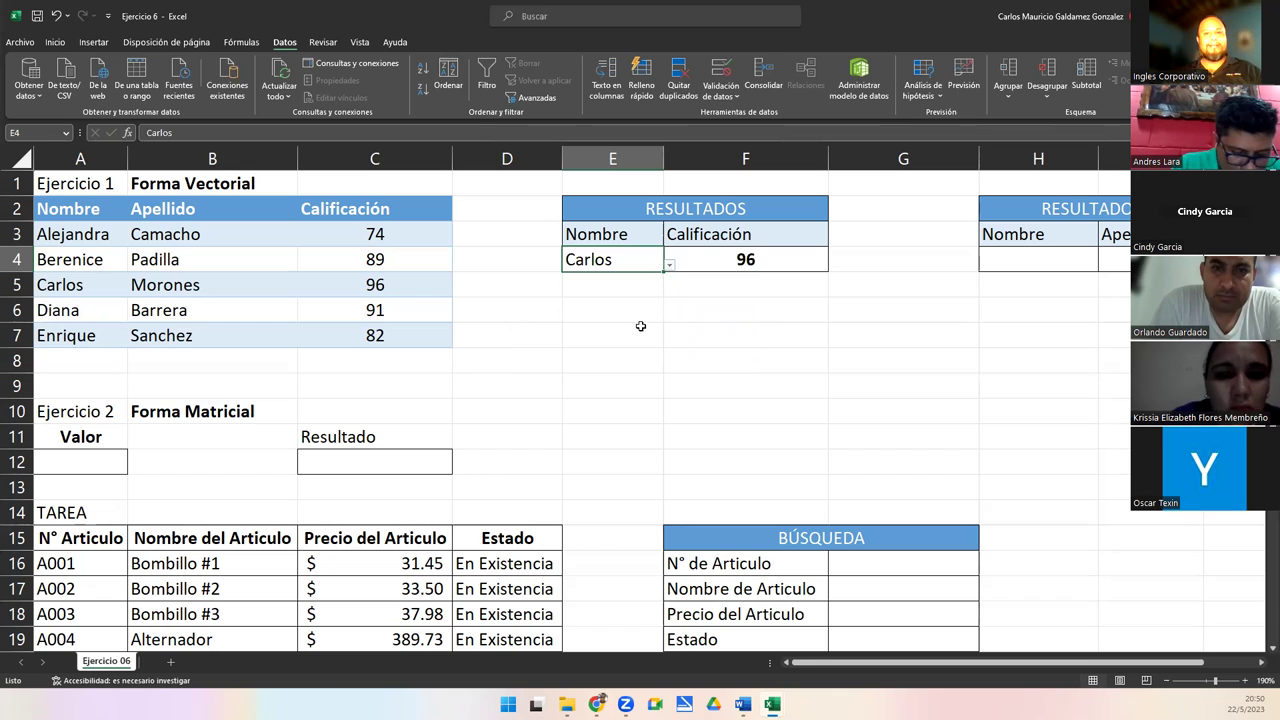
{"action": "key", "text": "Delete"}
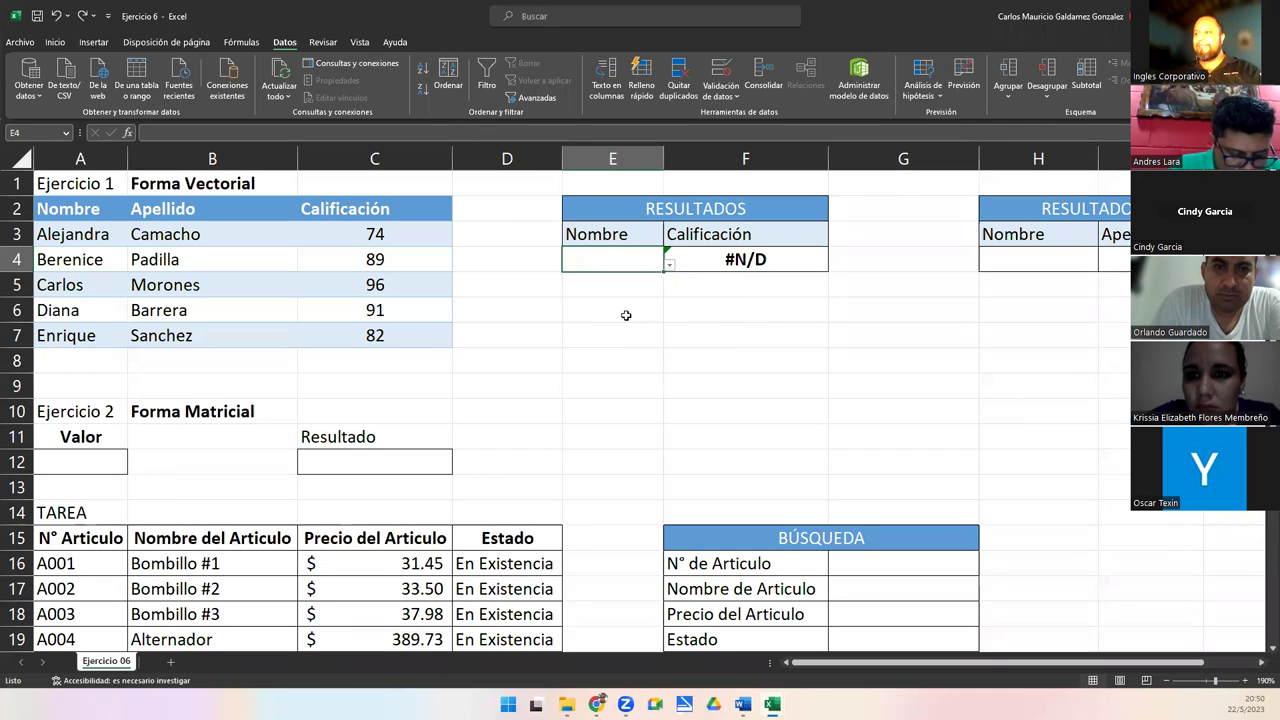
{"action": "left_click", "coordinate": [627, 317]}
{"action": "left_click", "coordinate": [590, 266]}
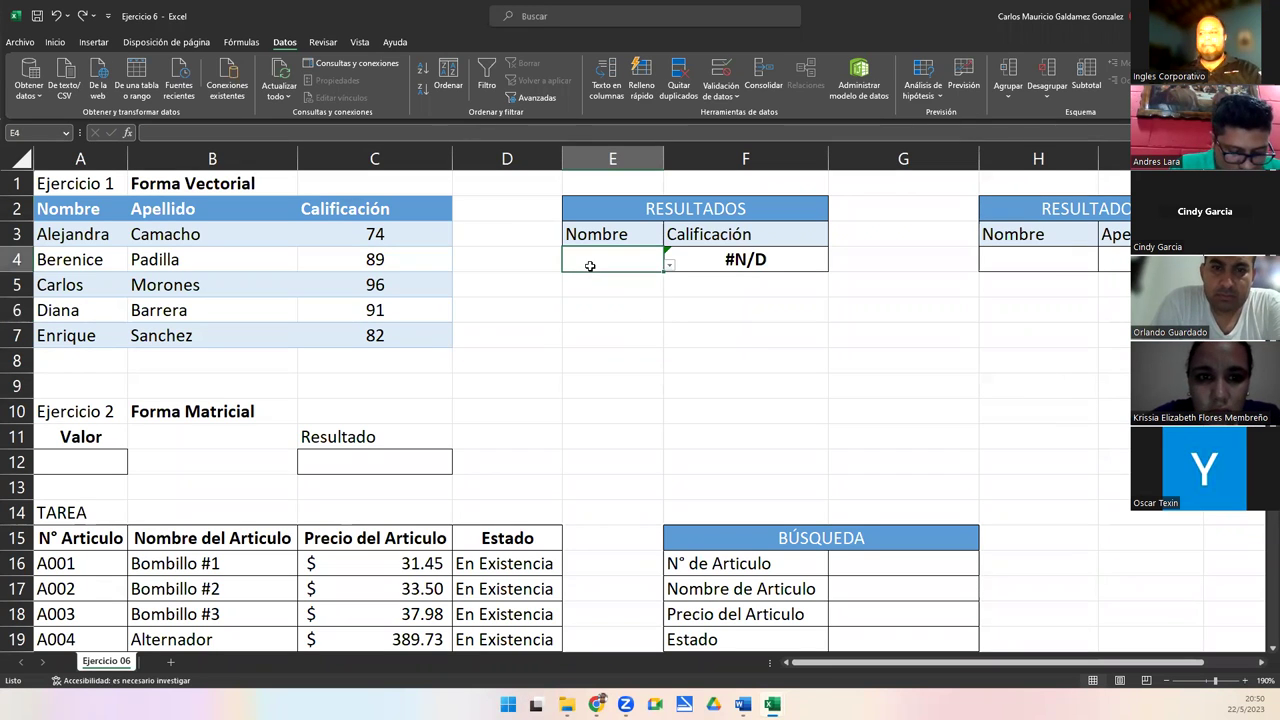
{"action": "left_click", "coordinate": [616, 312]}
{"action": "left_click", "coordinate": [607, 259]}
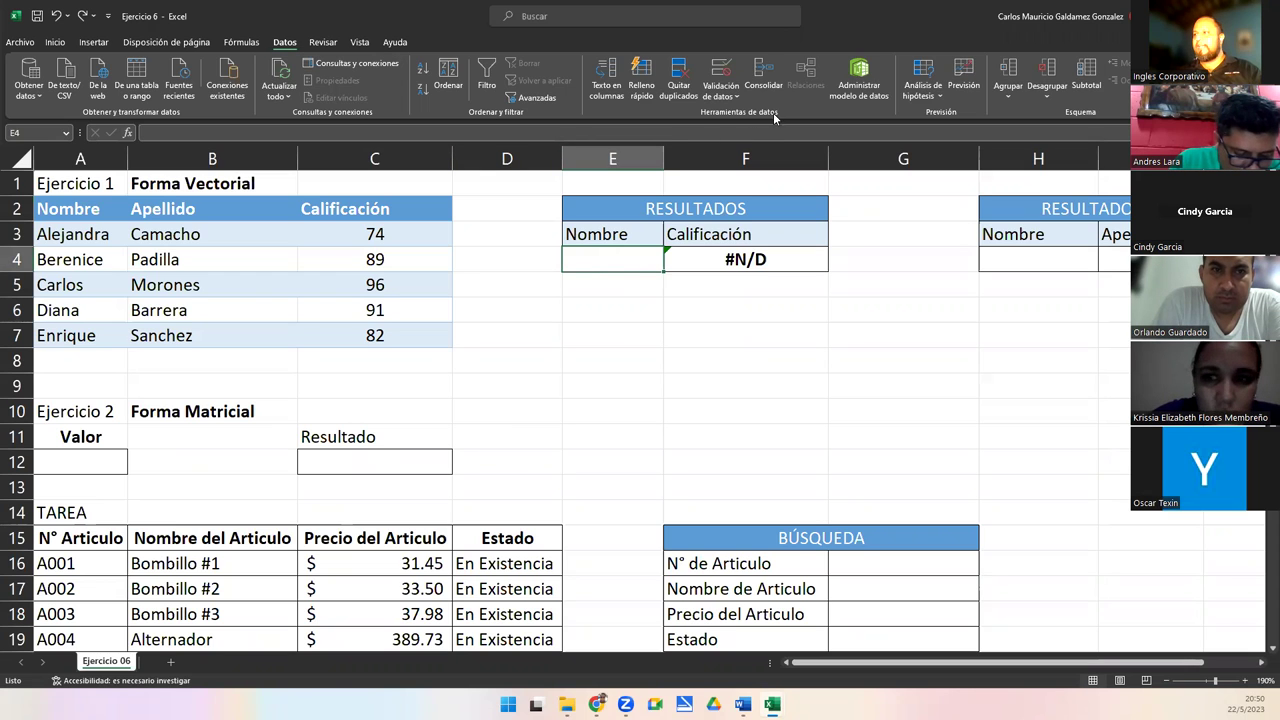
Step: Start a new data validation rule for empty cell E4 that allows a Lista with an in-cell drop-down
{"action": "left_click", "coordinate": [726, 70]}
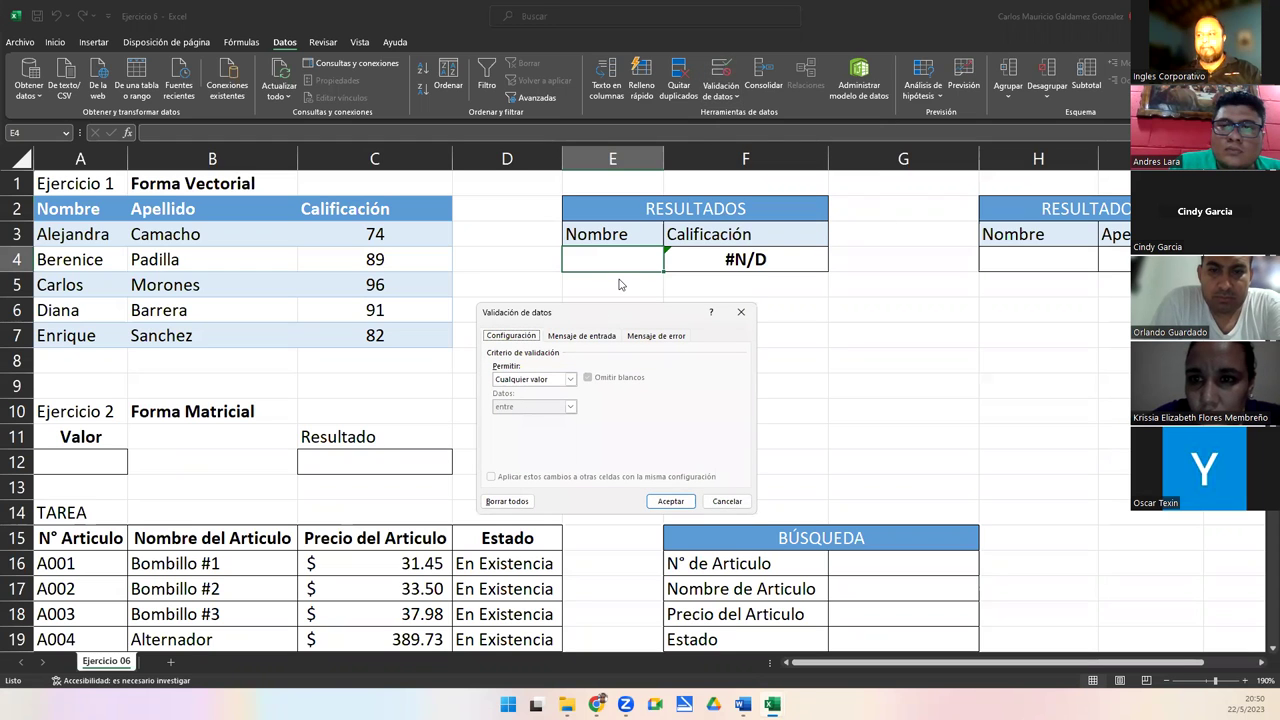
{"action": "left_click_drag", "start_coordinate": [602, 313], "coordinate": [539, 12]}
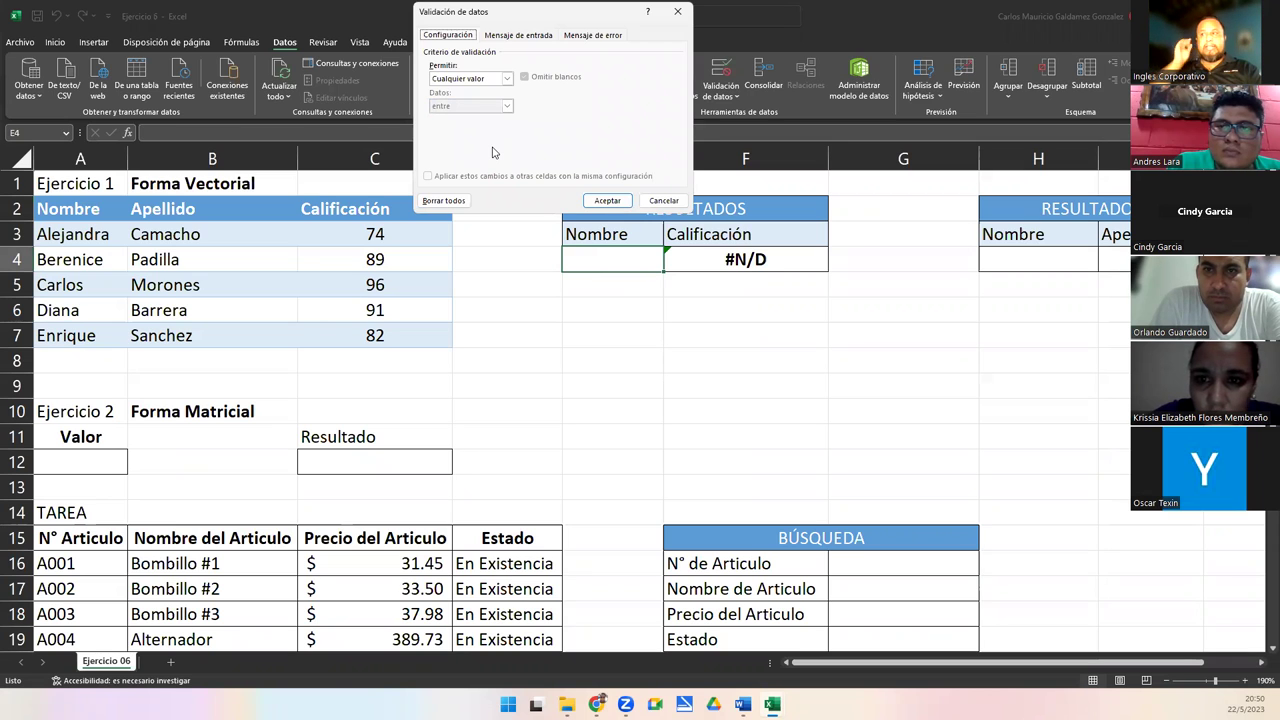
{"action": "left_click", "coordinate": [506, 84]}
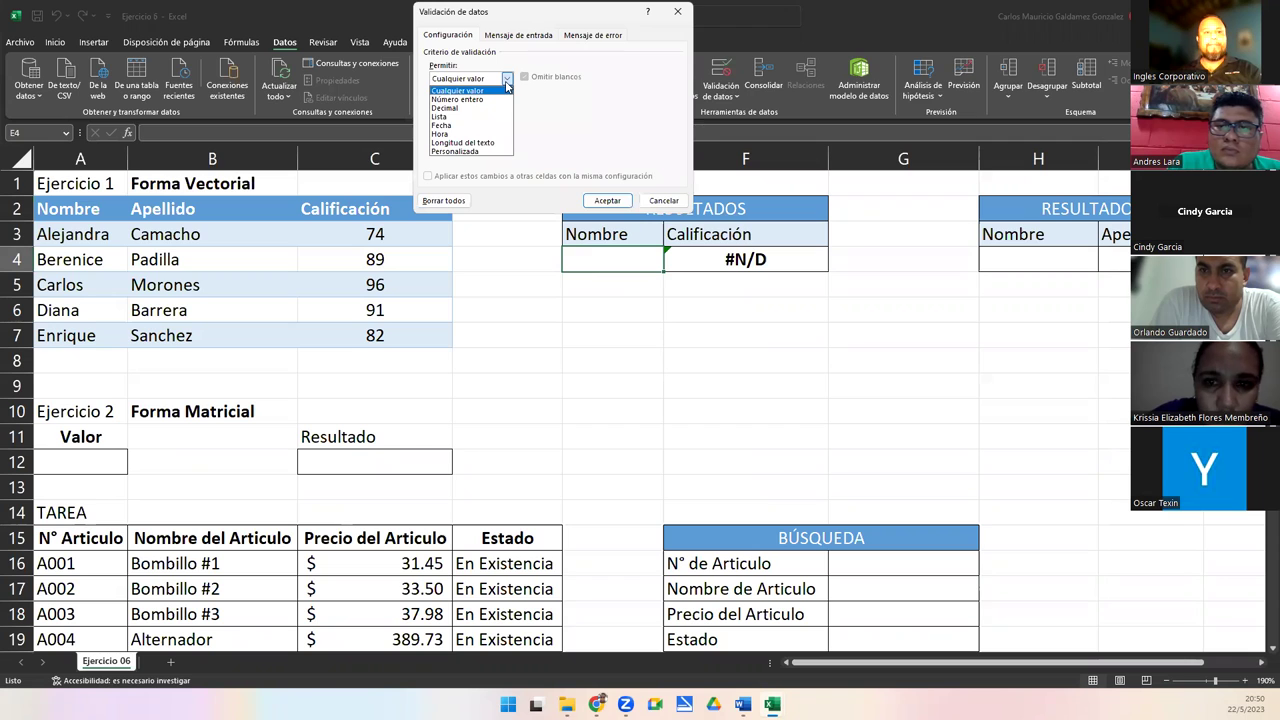
{"action": "left_click", "coordinate": [440, 116]}
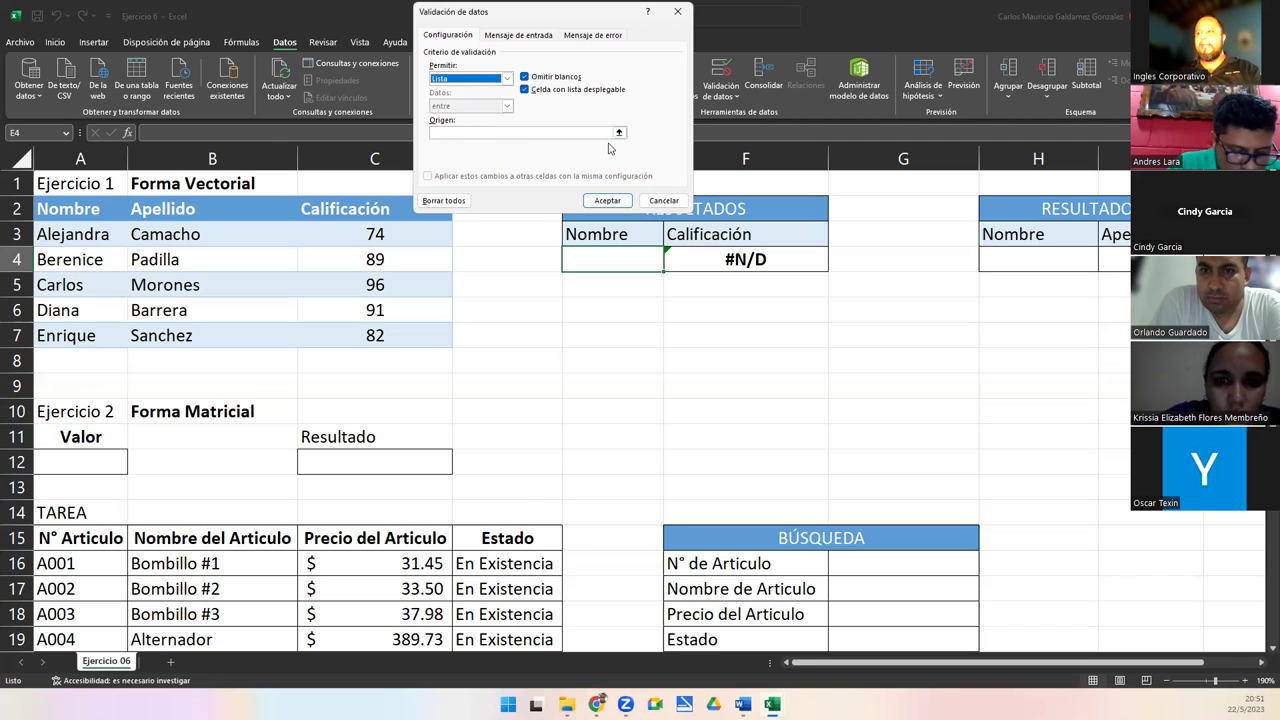
{"action": "left_click", "coordinate": [457, 133]}
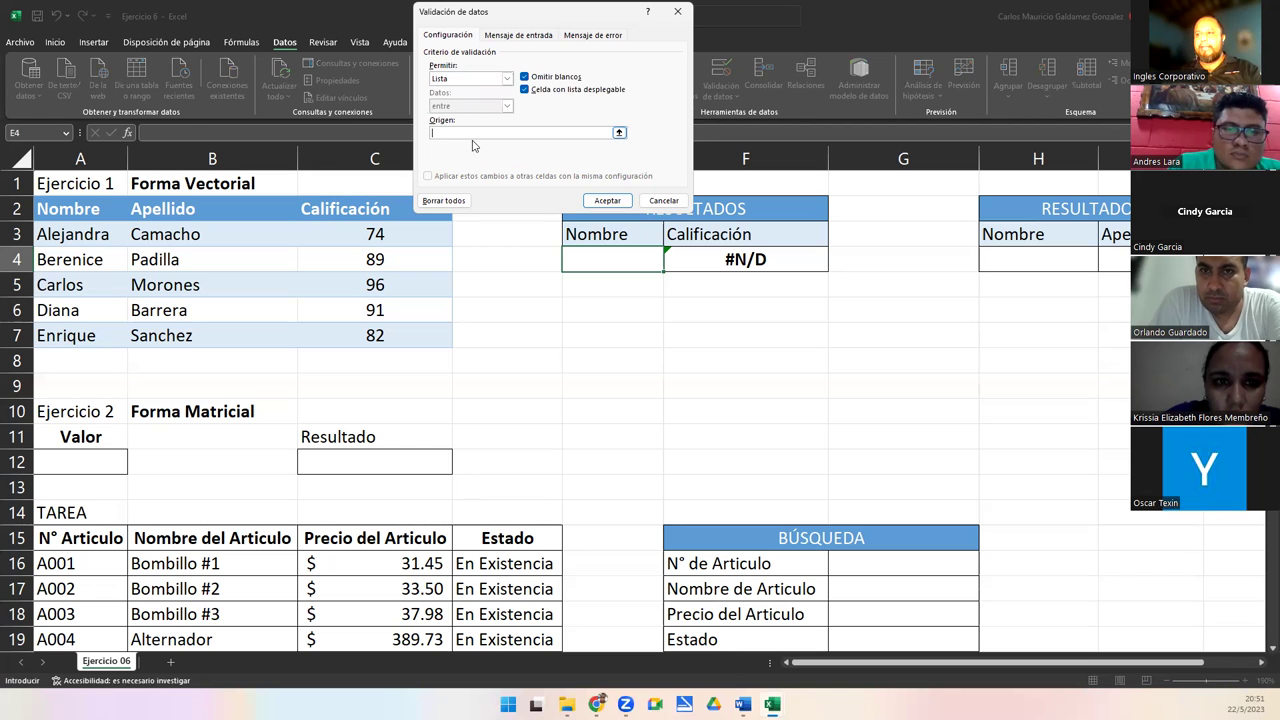
Step: Use the Nombre range =$A$3:$A$7 as the list's Origen and apply the validation to E4
{"action": "left_click", "coordinate": [619, 134]}
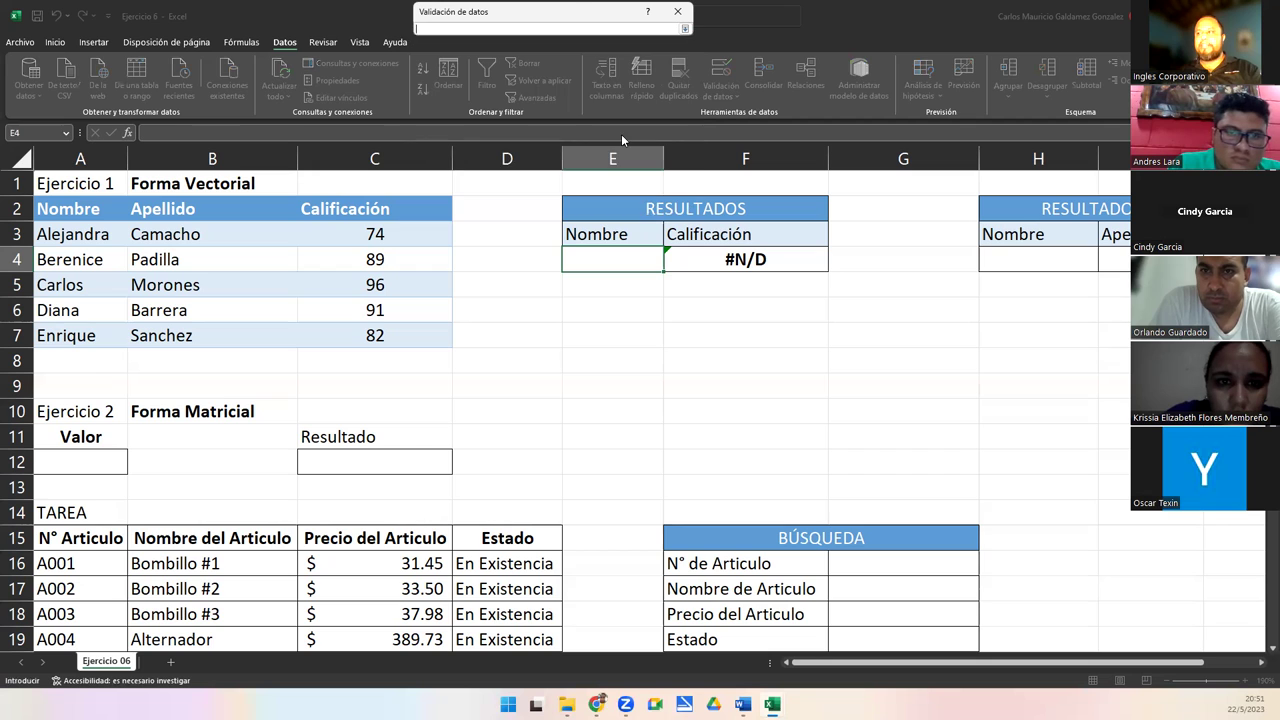
{"action": "left_click_drag", "start_coordinate": [572, 12], "coordinate": [628, 158]}
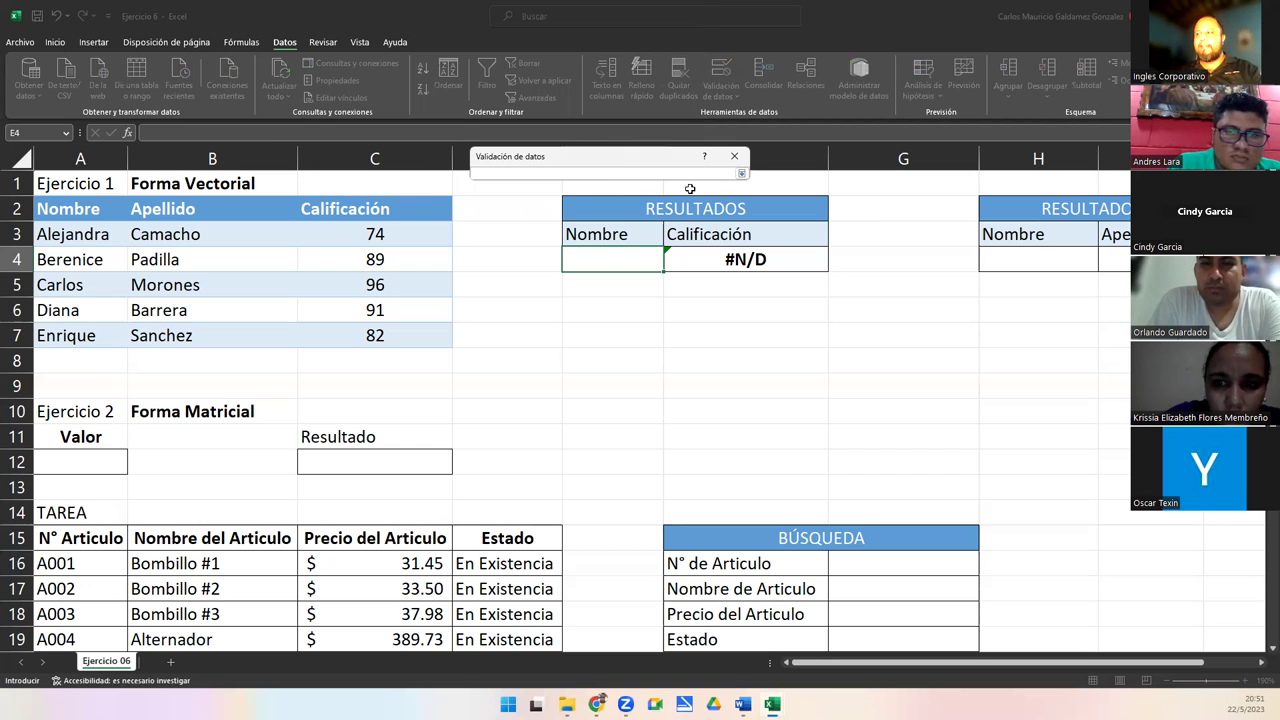
{"action": "left_click", "coordinate": [54, 230]}
{"action": "left_click_drag", "start_coordinate": [57, 259], "coordinate": [66, 336]}
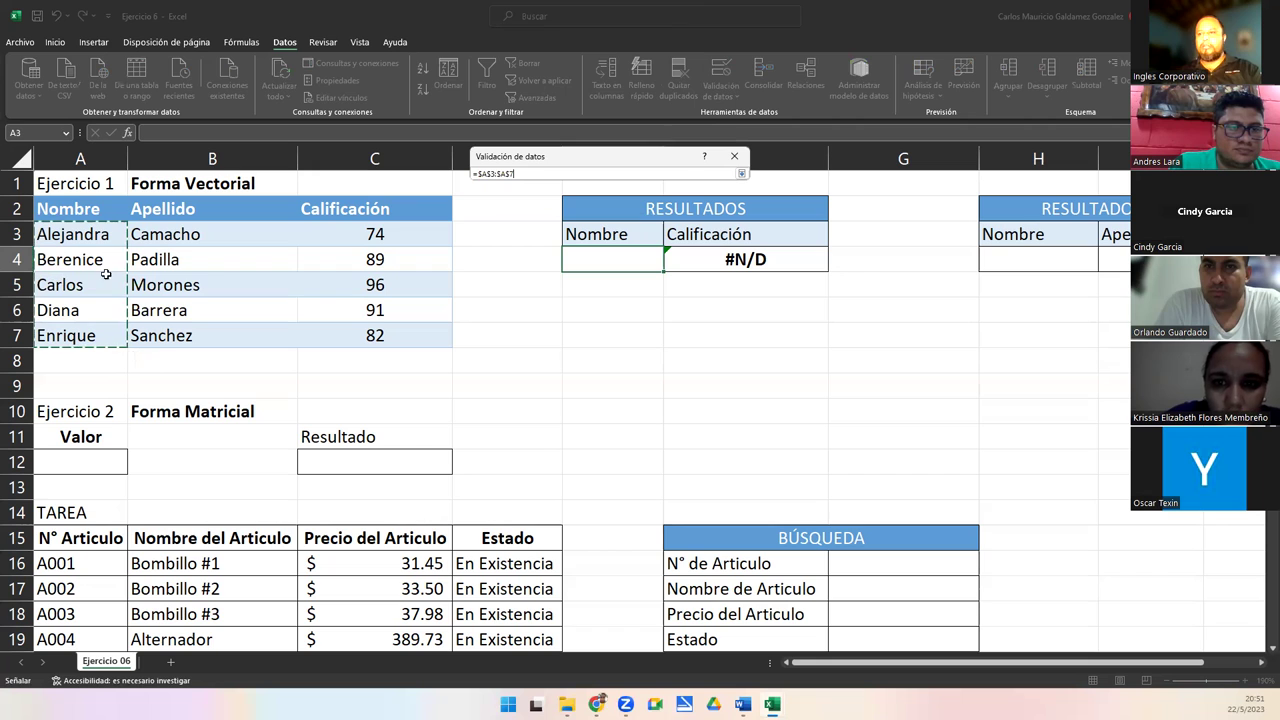
{"action": "left_click", "coordinate": [743, 174]}
{"action": "left_click", "coordinate": [662, 345]}
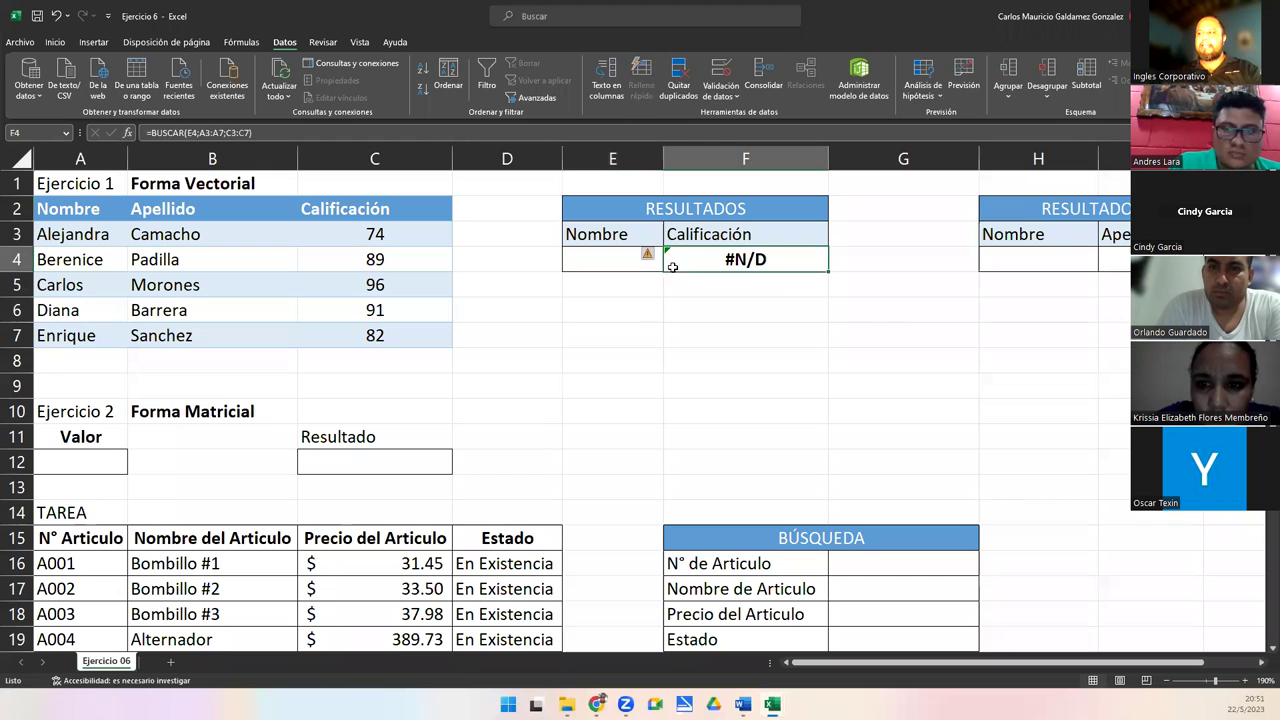
Step: Choose the name from A3 in E4's drop-down list and compare the returned grade with C3
{"action": "left_click", "coordinate": [669, 266]}
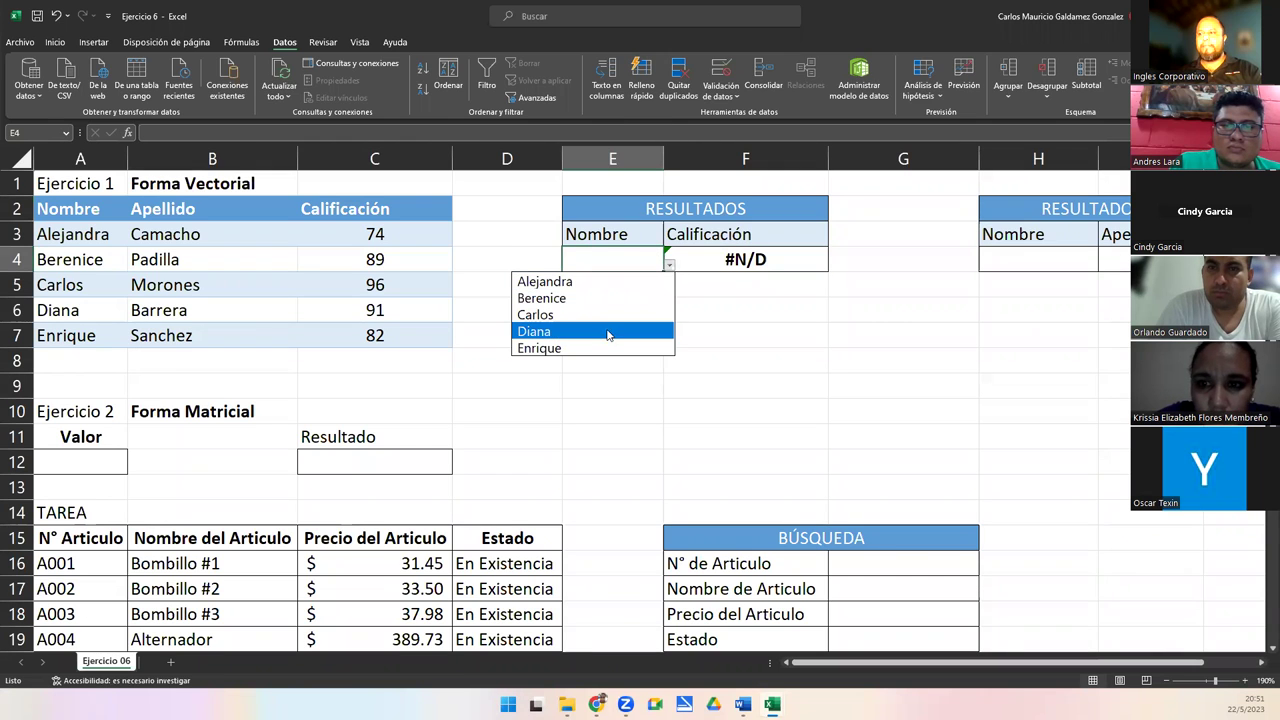
{"action": "left_click", "coordinate": [600, 282]}
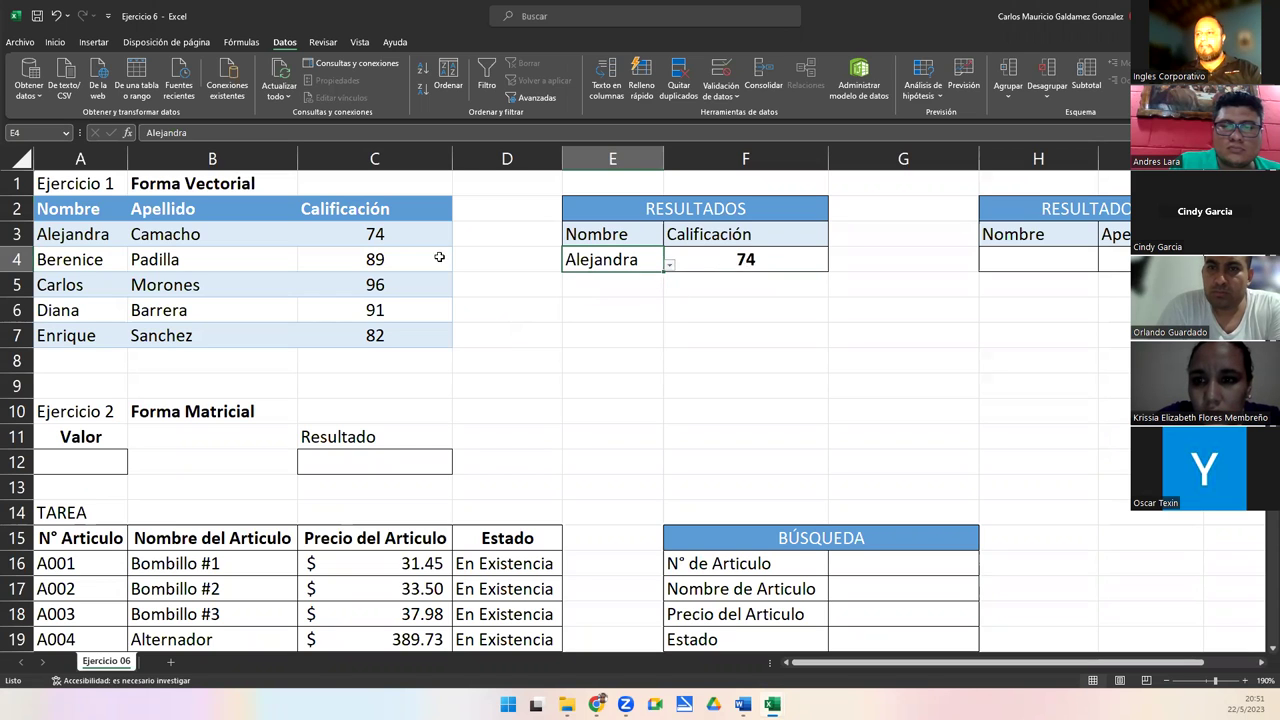
{"action": "left_click", "coordinate": [377, 238]}
Step: Choose the name from A5 in E4's drop-down list and compare the returned grade with C5
{"action": "left_click", "coordinate": [648, 264]}
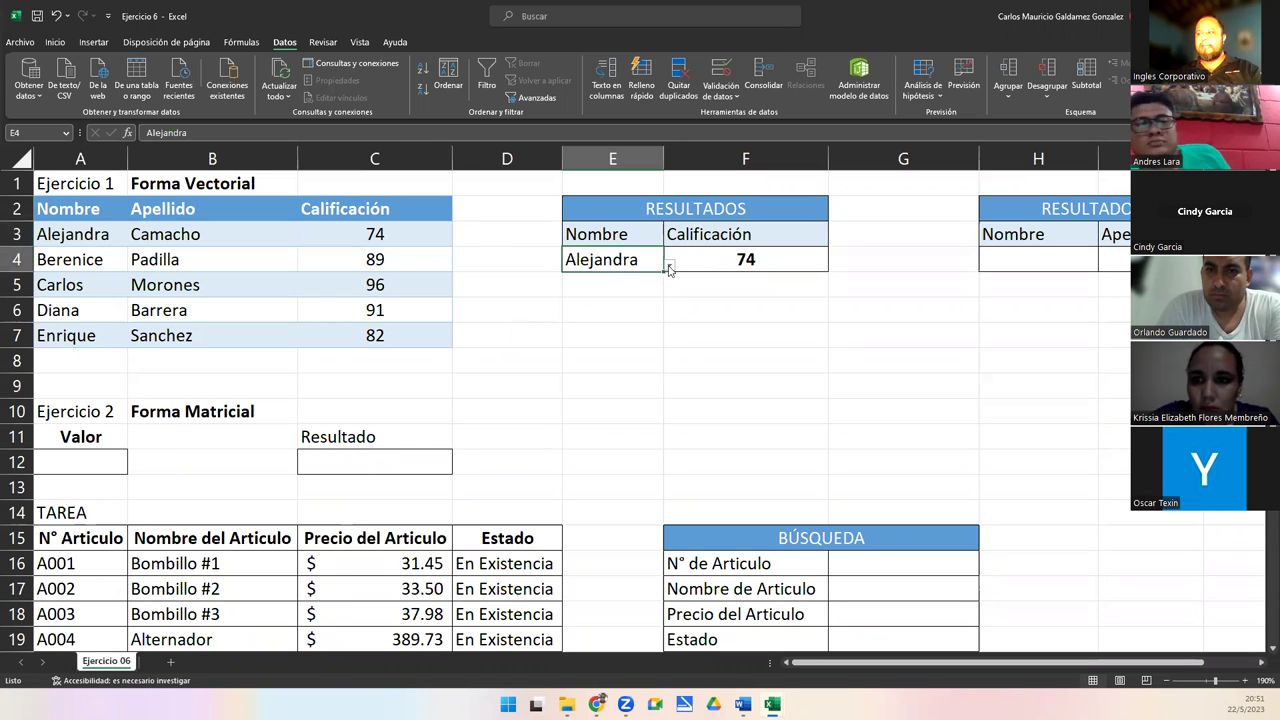
{"action": "left_click", "coordinate": [669, 265]}
{"action": "left_click", "coordinate": [537, 322]}
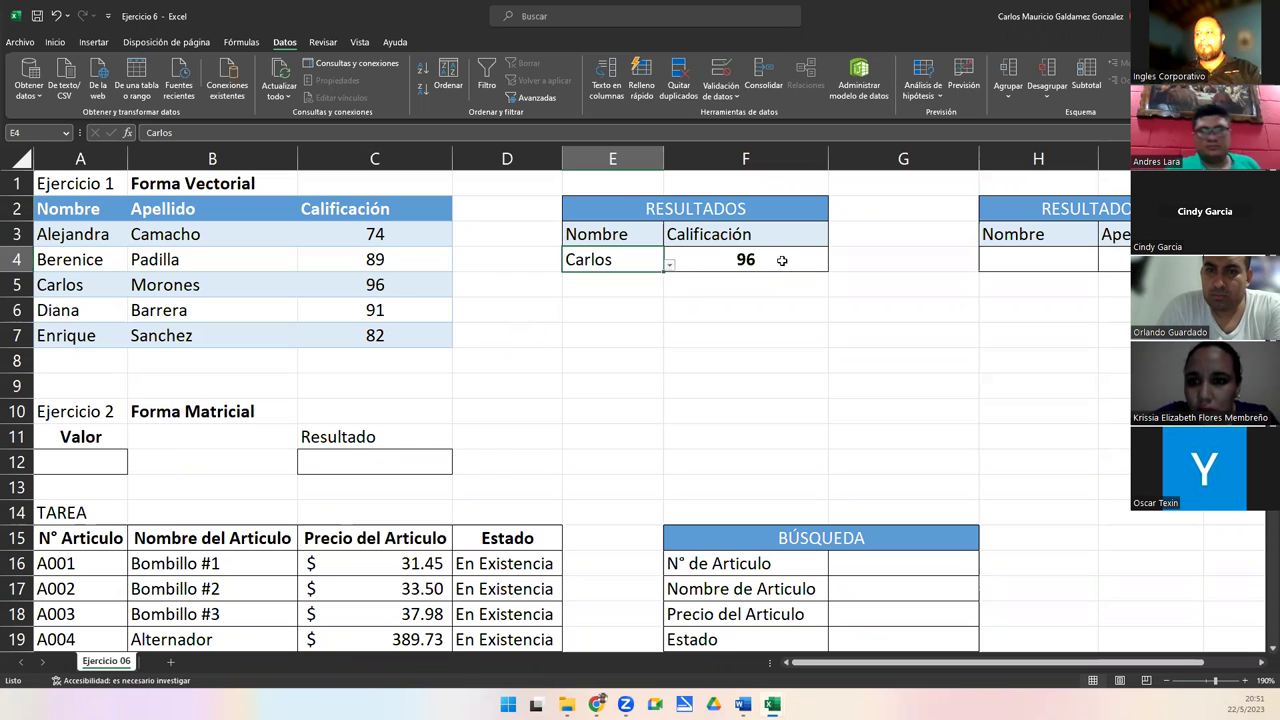
{"action": "left_click", "coordinate": [395, 285]}
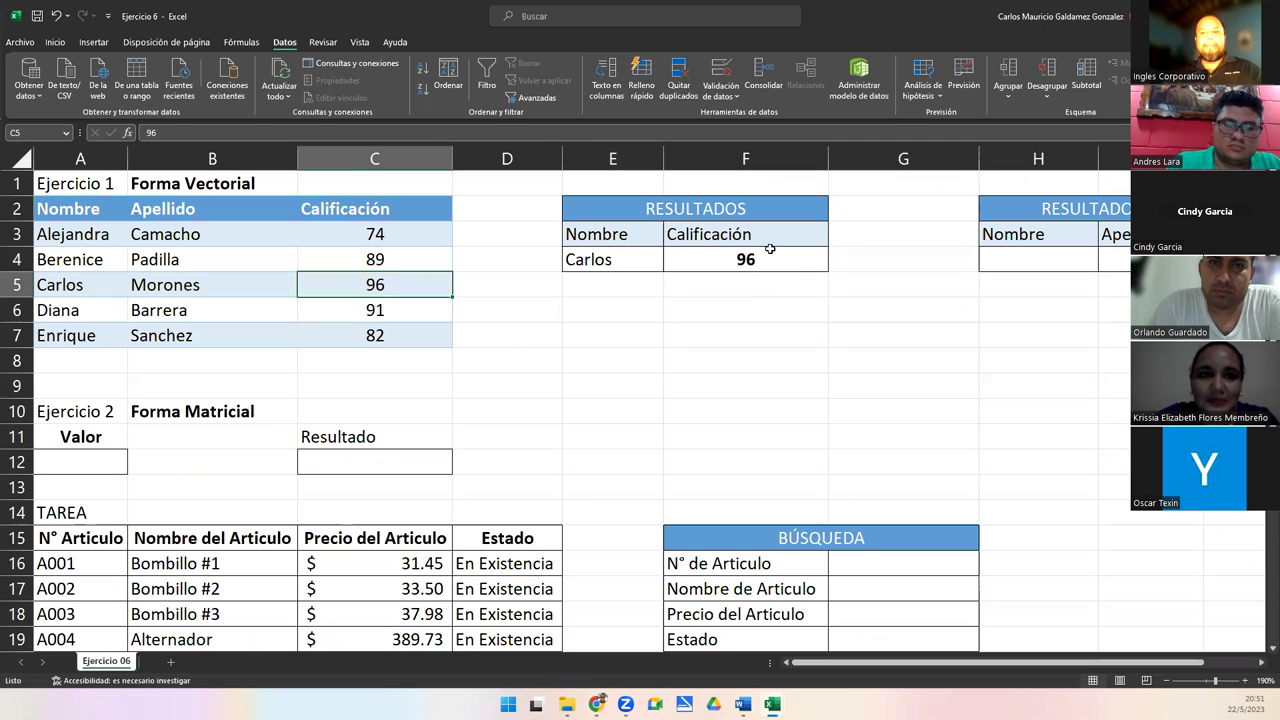
Step: Examine the Nombre and Apellido cells H4 and I4 of the second RESULTADOS table
{"action": "left_click_drag", "start_coordinate": [1041, 254], "coordinate": [1113, 257]}
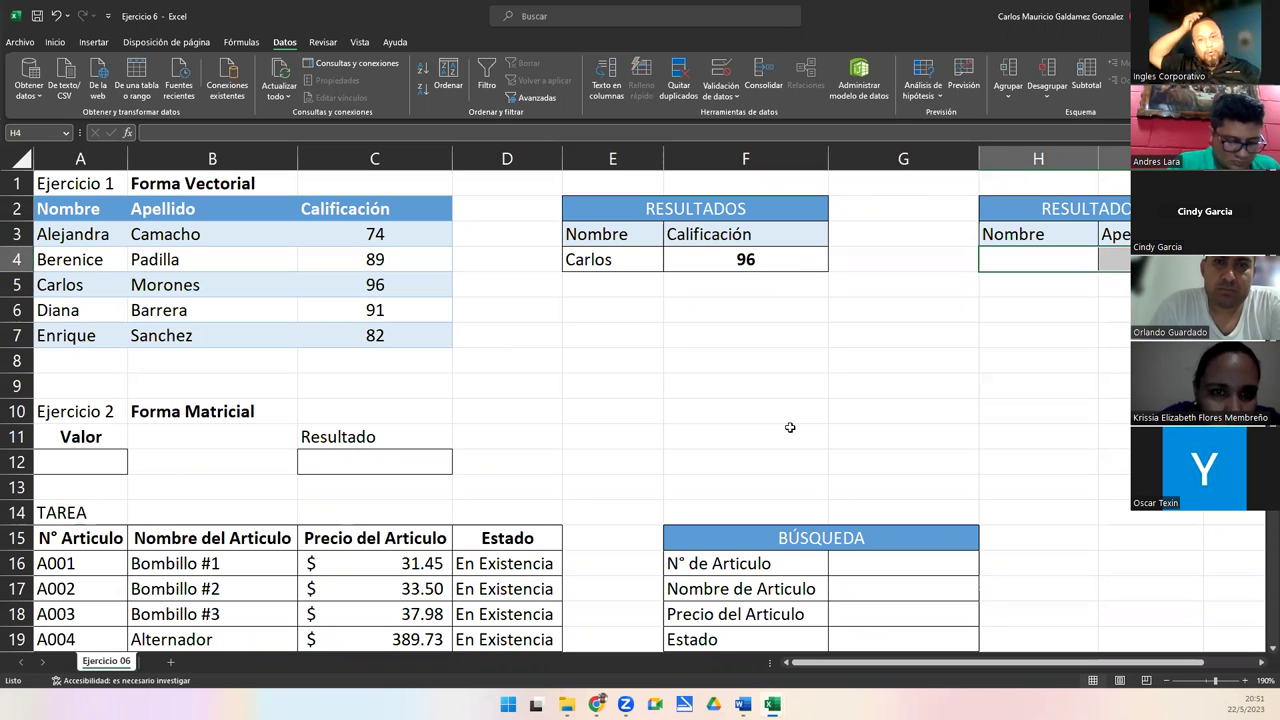
{"action": "left_click", "coordinate": [1060, 260]}
{"action": "left_click", "coordinate": [1115, 259]}
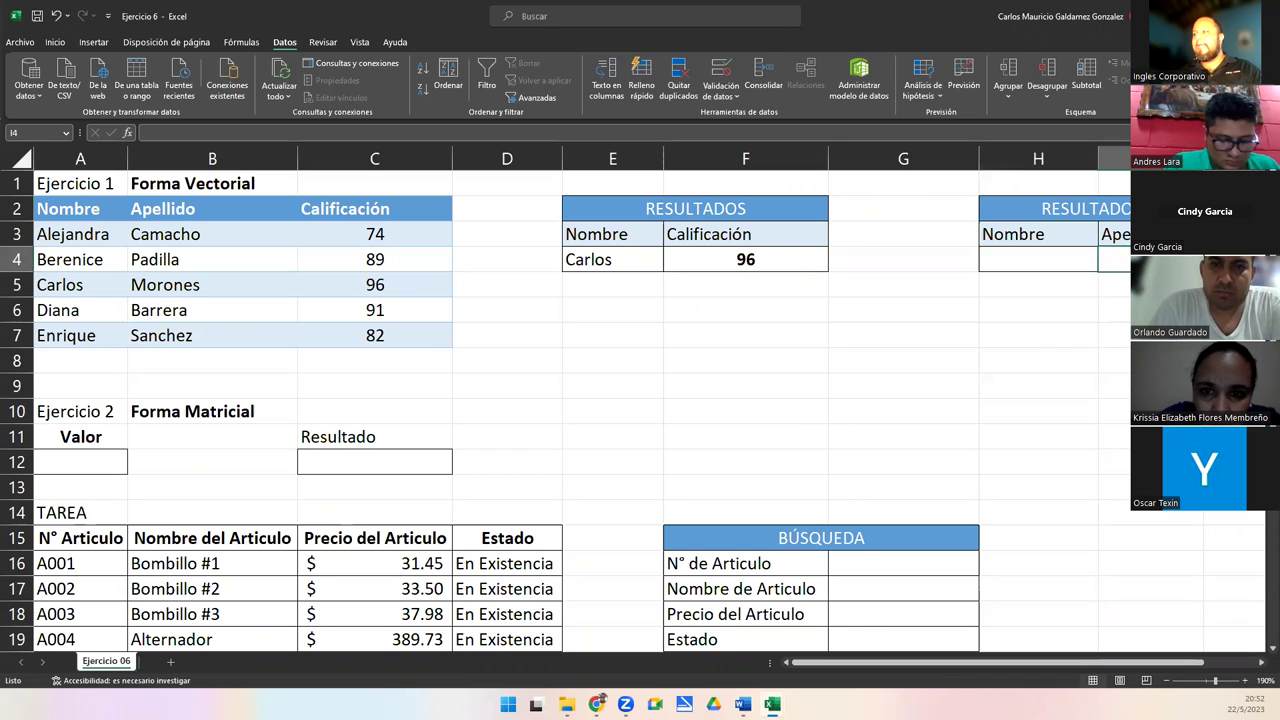